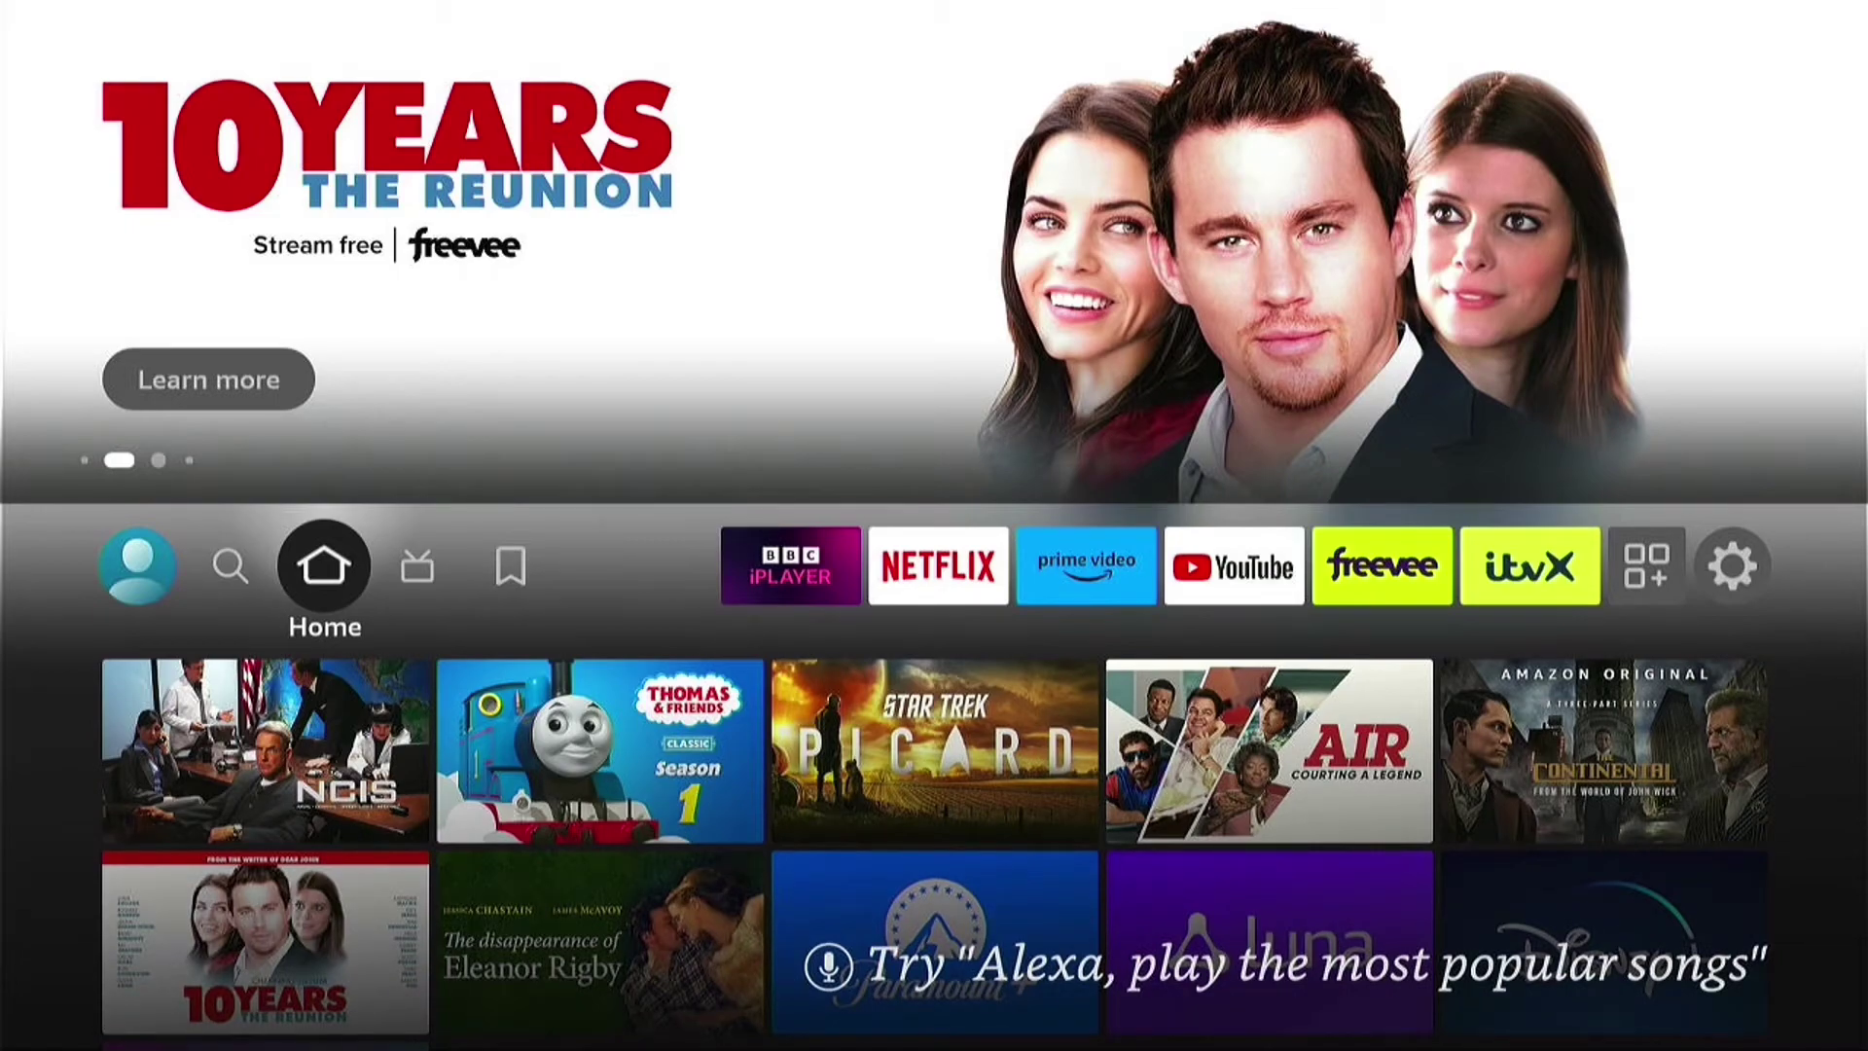
- Enter 'Dow' in the Find search bar and move down to the Downloader suggestion
{"action": "key", "text": "Left"}
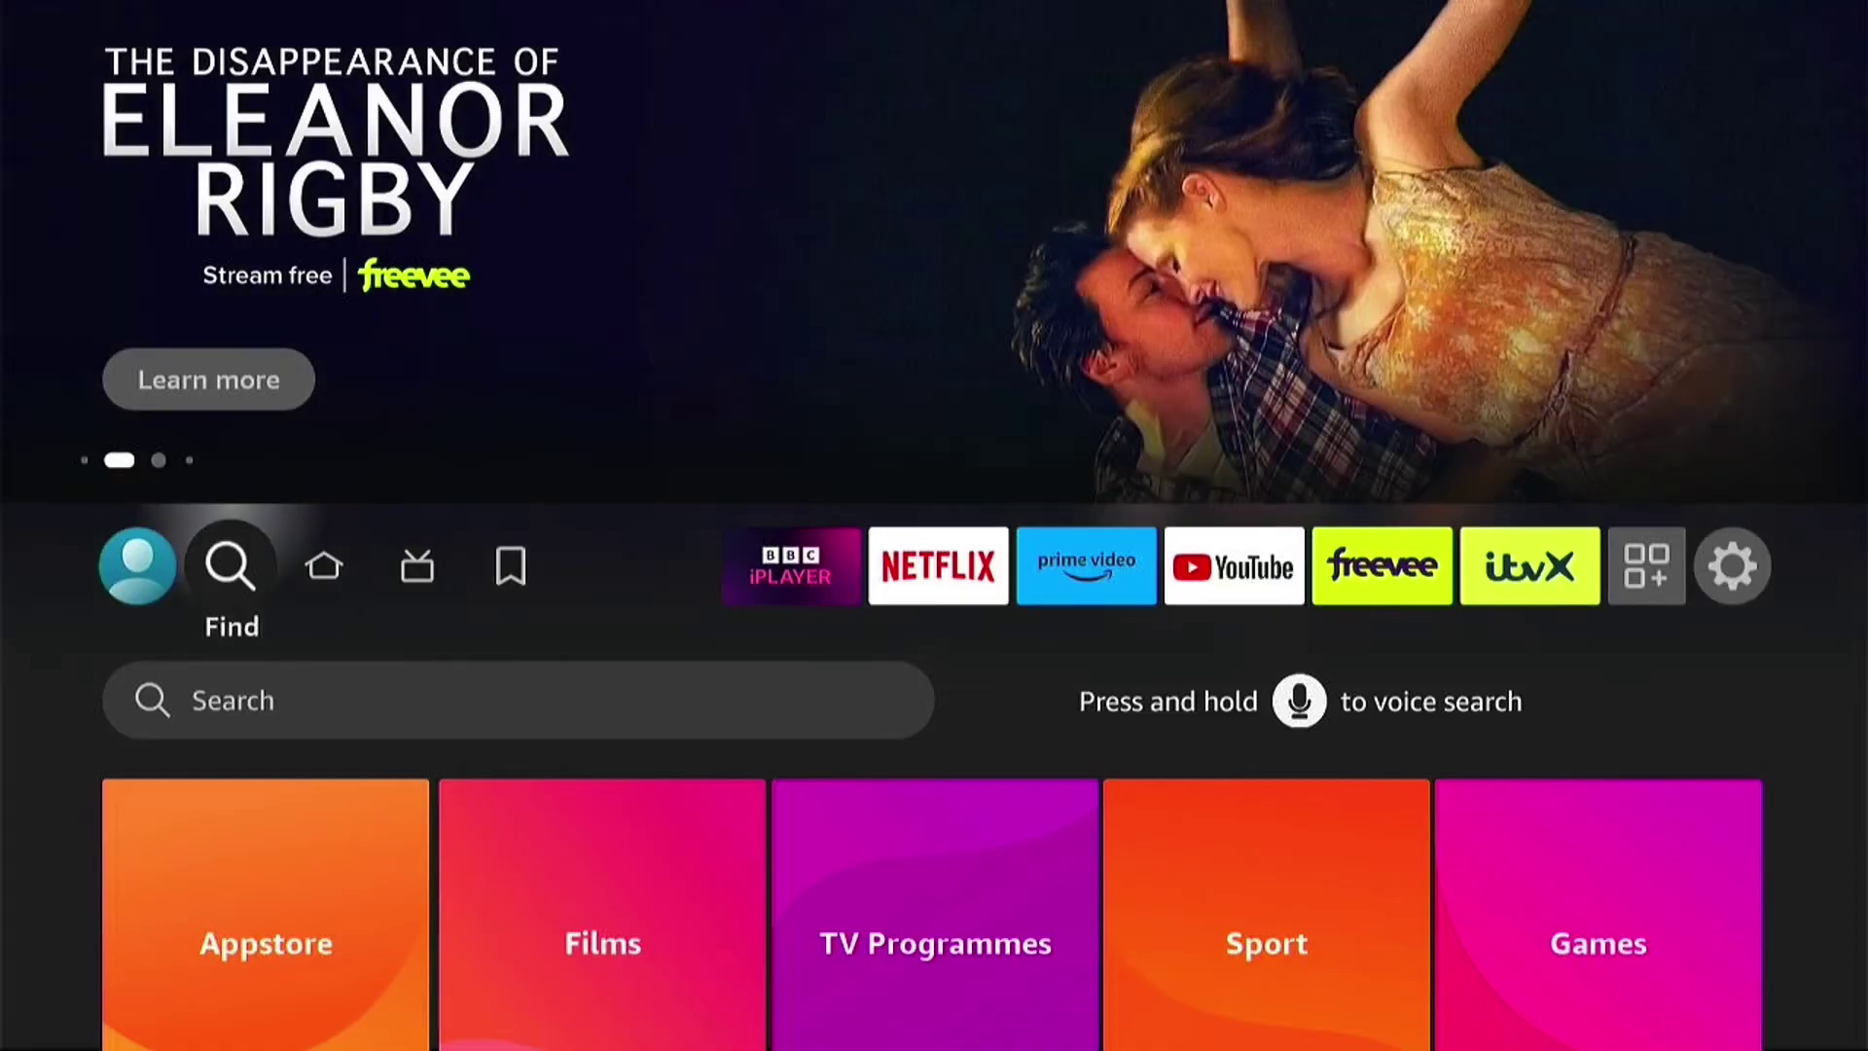
{"action": "key", "text": "Down"}
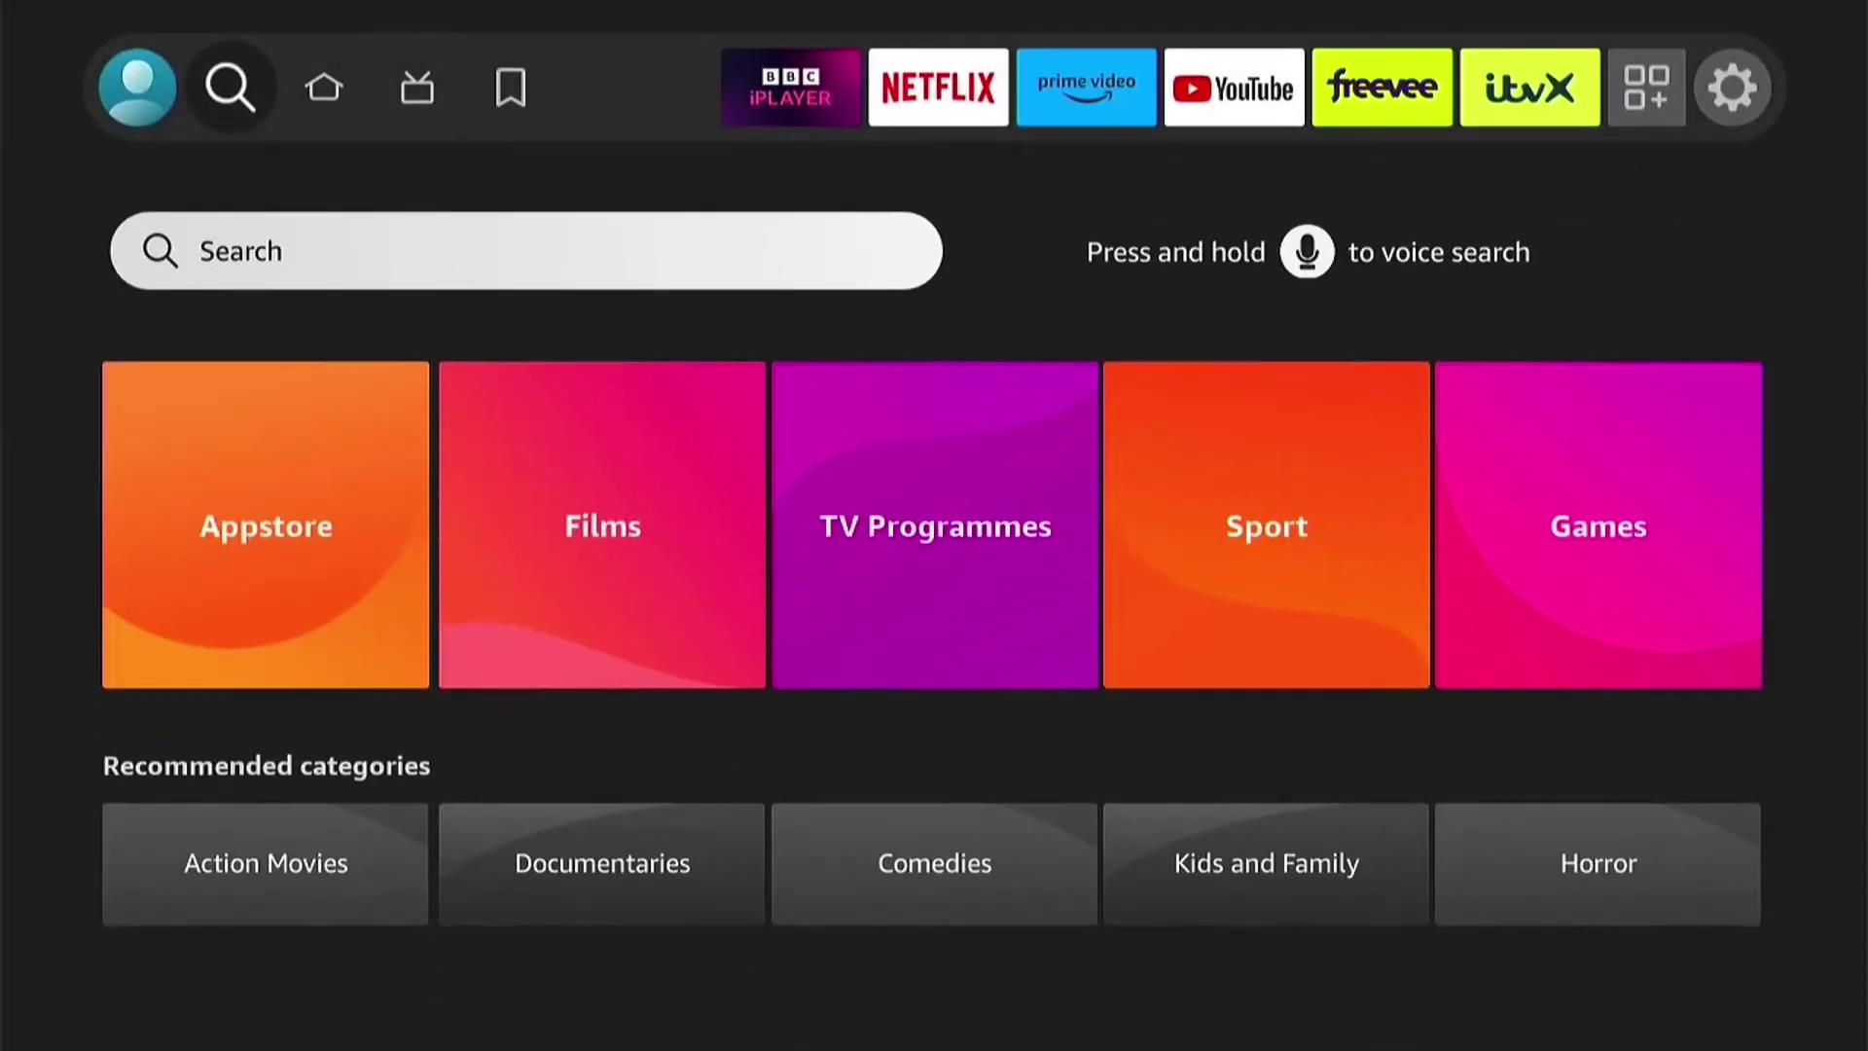
{"action": "key", "text": "Return"}
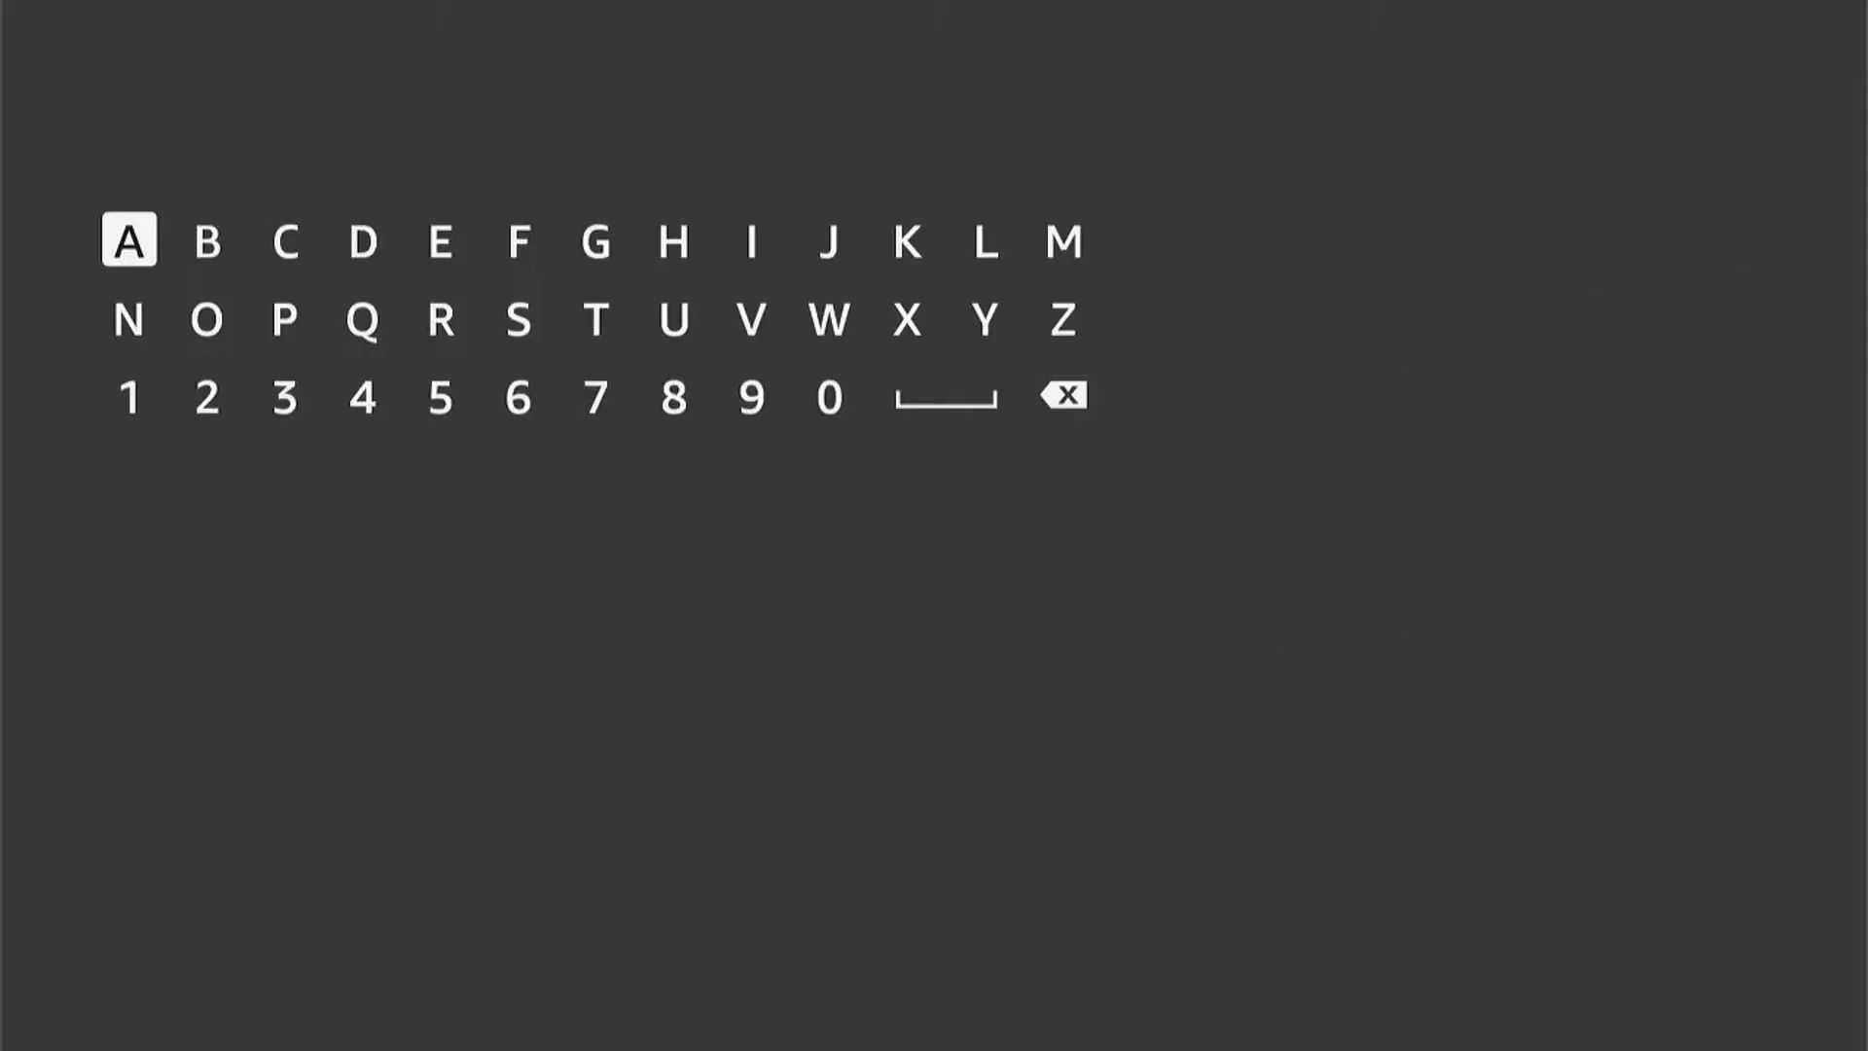
{"action": "key", "text": "Right"}
{"action": "key", "text": "Right"}
{"action": "key", "text": "Right"}
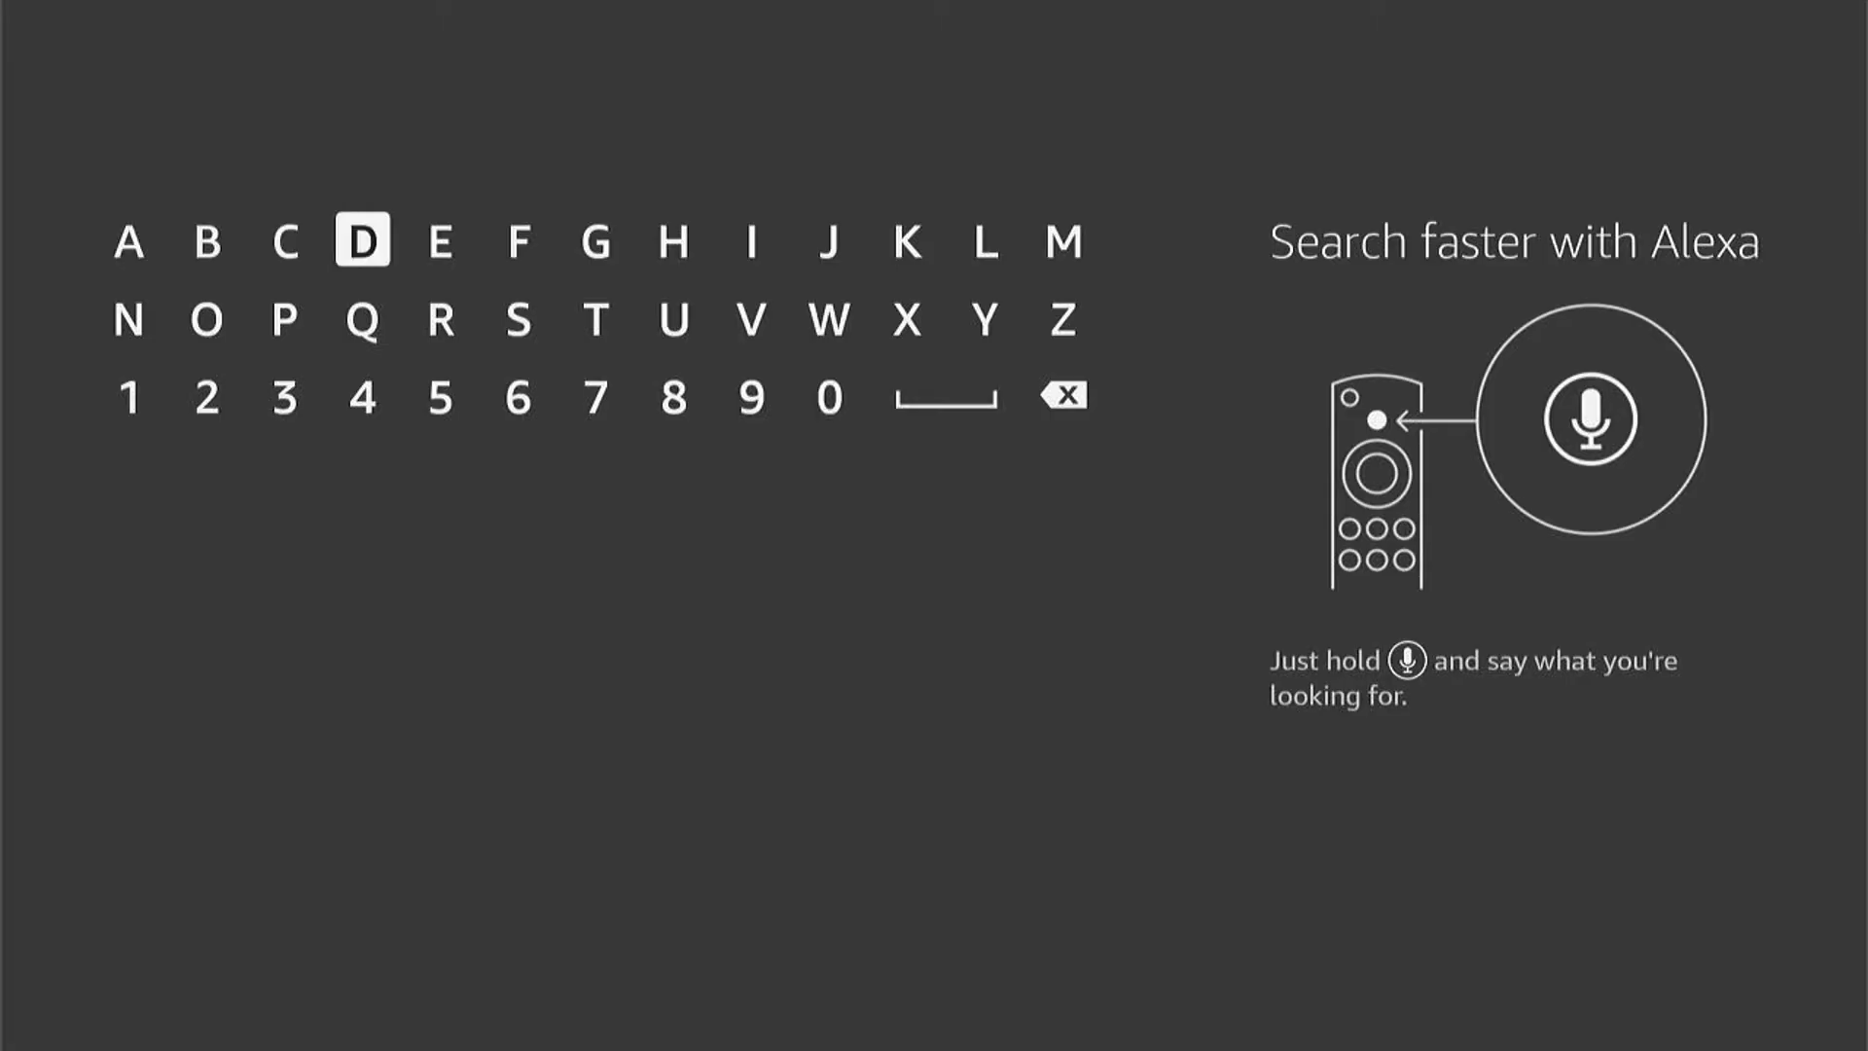
{"action": "key", "text": "Return"}
{"action": "key", "text": "Down"}
{"action": "key", "text": "Down"}
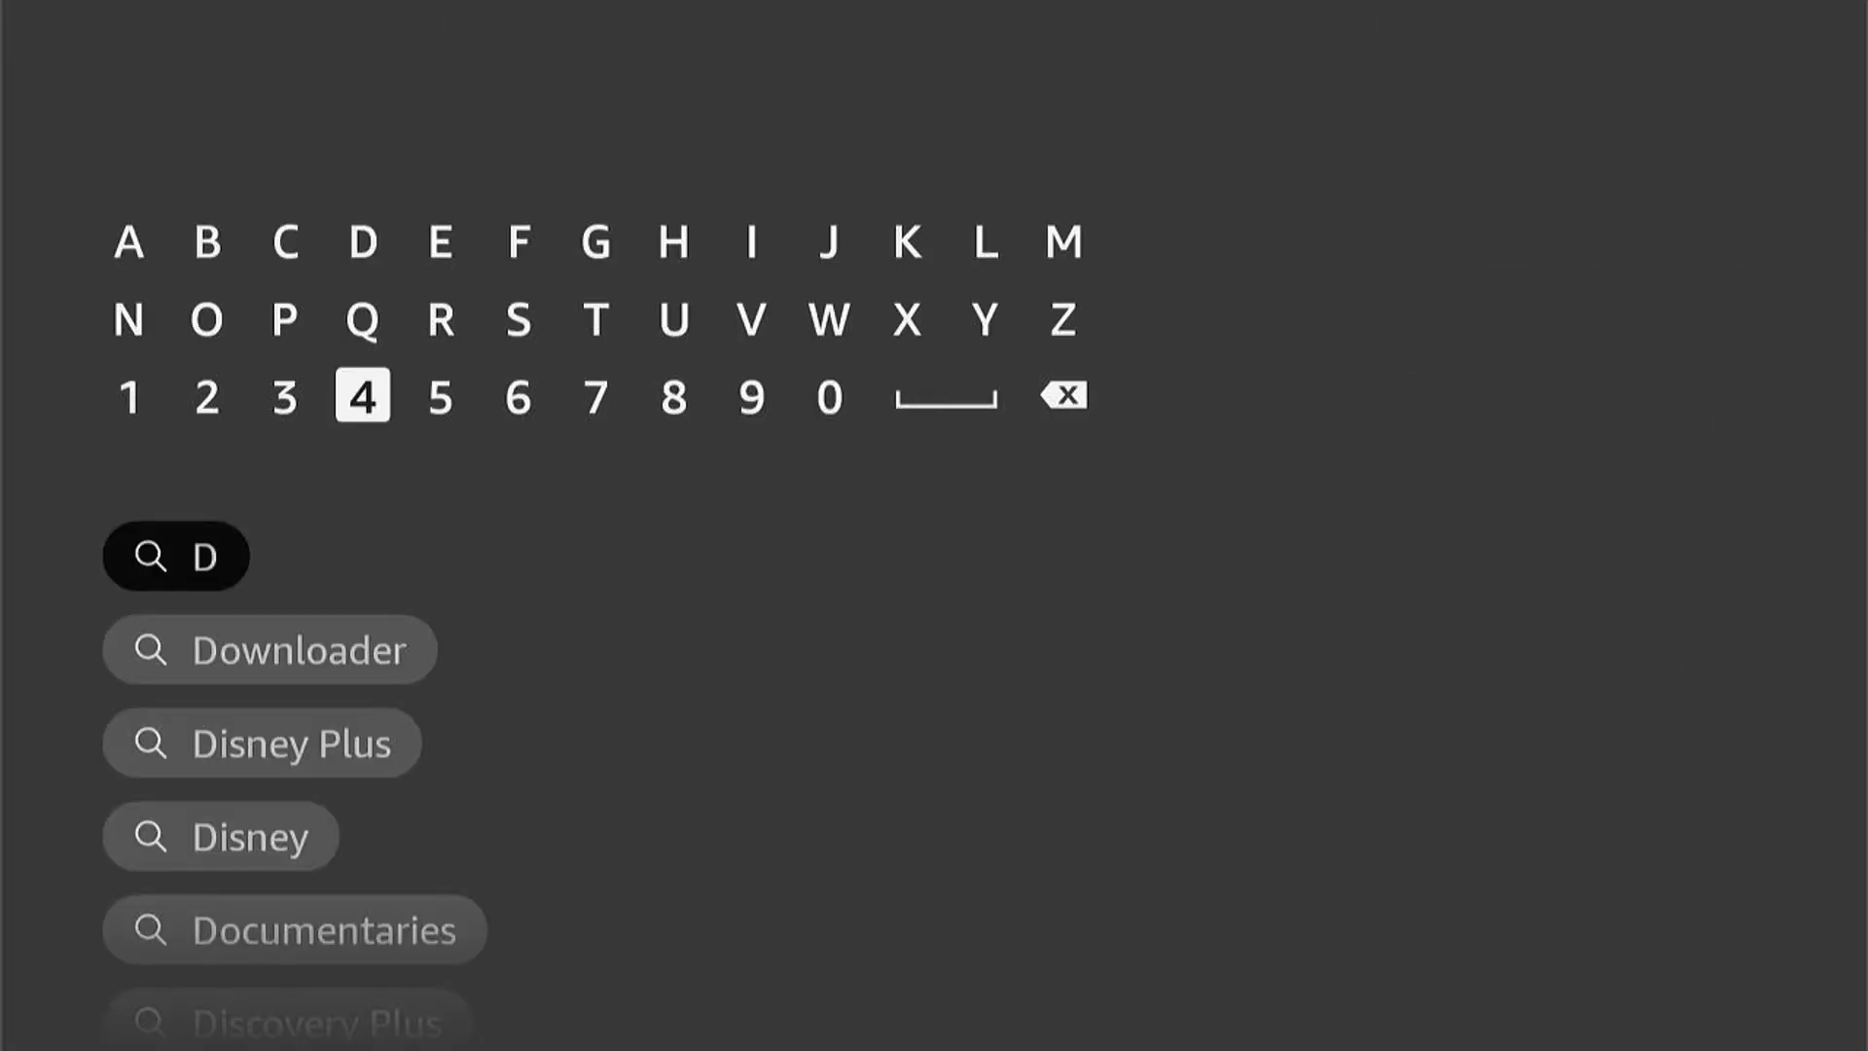
{"action": "key", "text": "Up"}
{"action": "key", "text": "Left"}
{"action": "key", "text": "Left"}
{"action": "key", "text": "Return"}
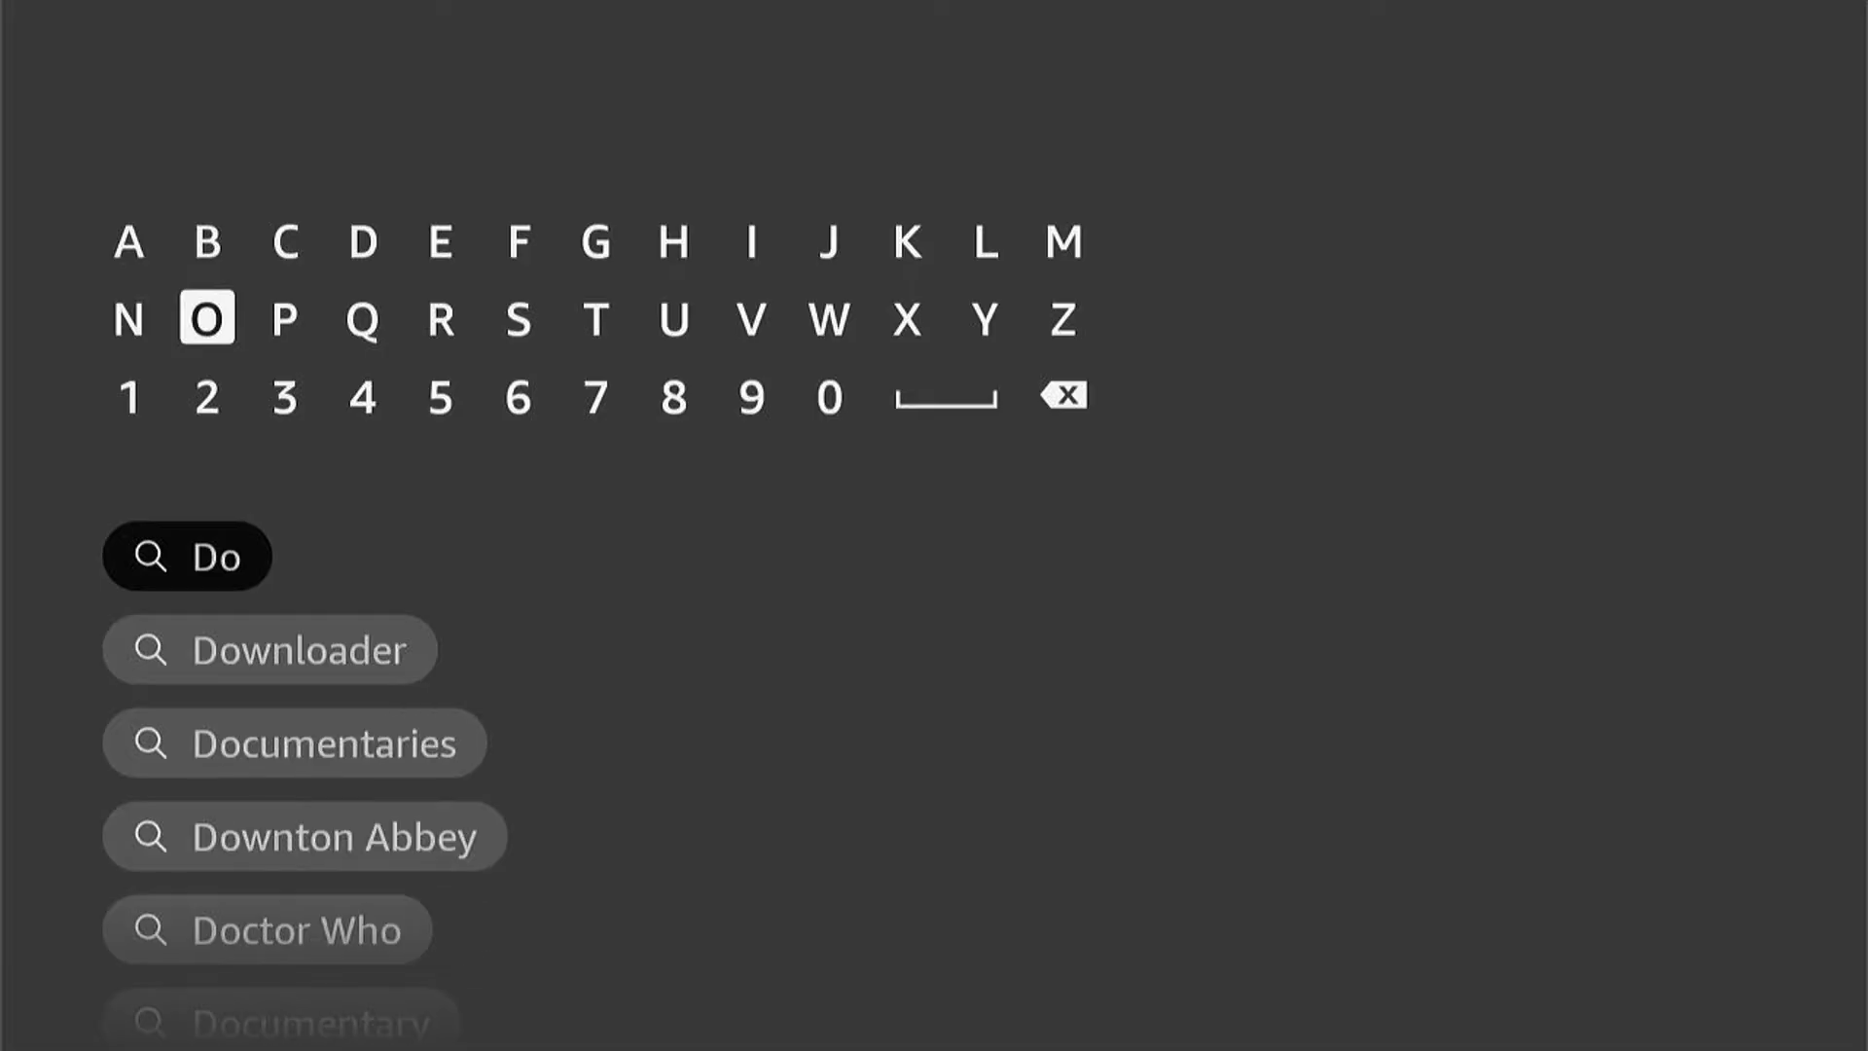
{"action": "key", "text": "Right"}
{"action": "key", "text": "Right"}
{"action": "key", "text": "Right"}
{"action": "key", "text": "Right"}
{"action": "key", "text": "Right"}
{"action": "key", "text": "Right"}
{"action": "key", "text": "Right"}
{"action": "key", "text": "Right"}
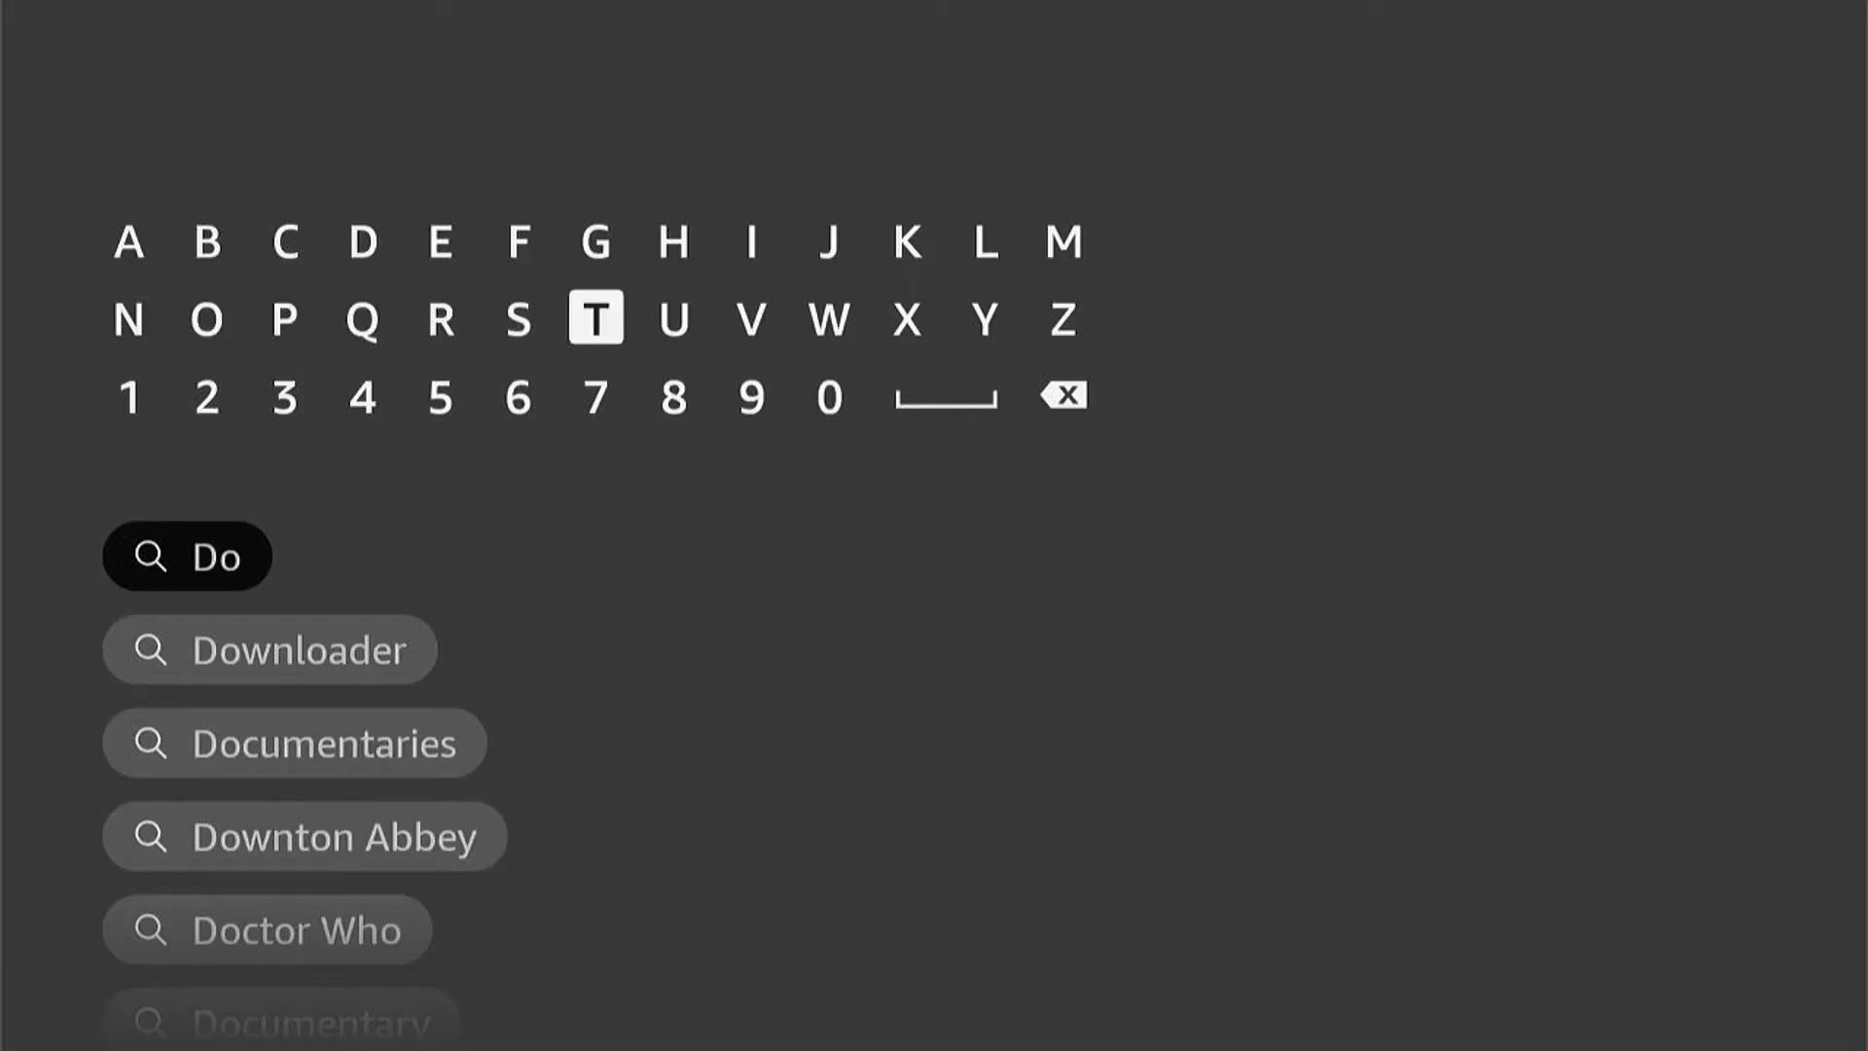
{"action": "key", "text": "Return"}
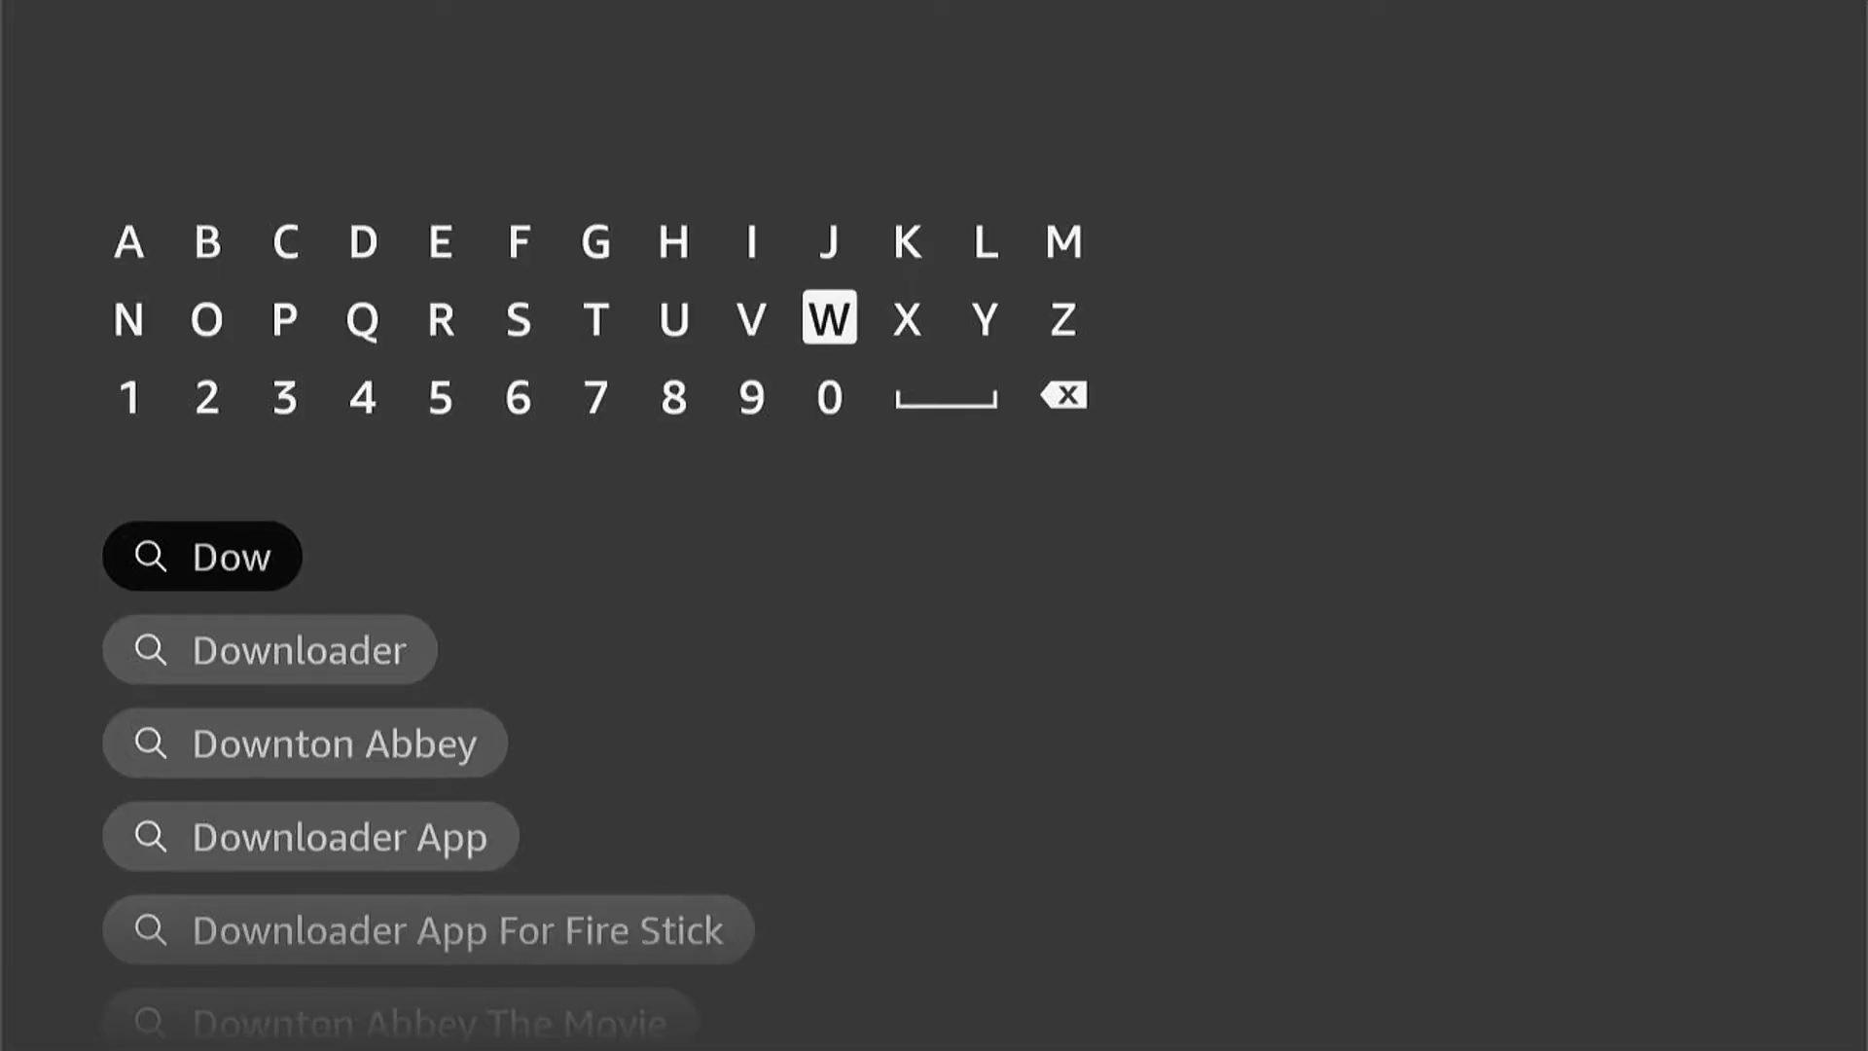
{"action": "key", "text": "Down"}
{"action": "key", "text": "Down"}
{"action": "key", "text": "Down"}
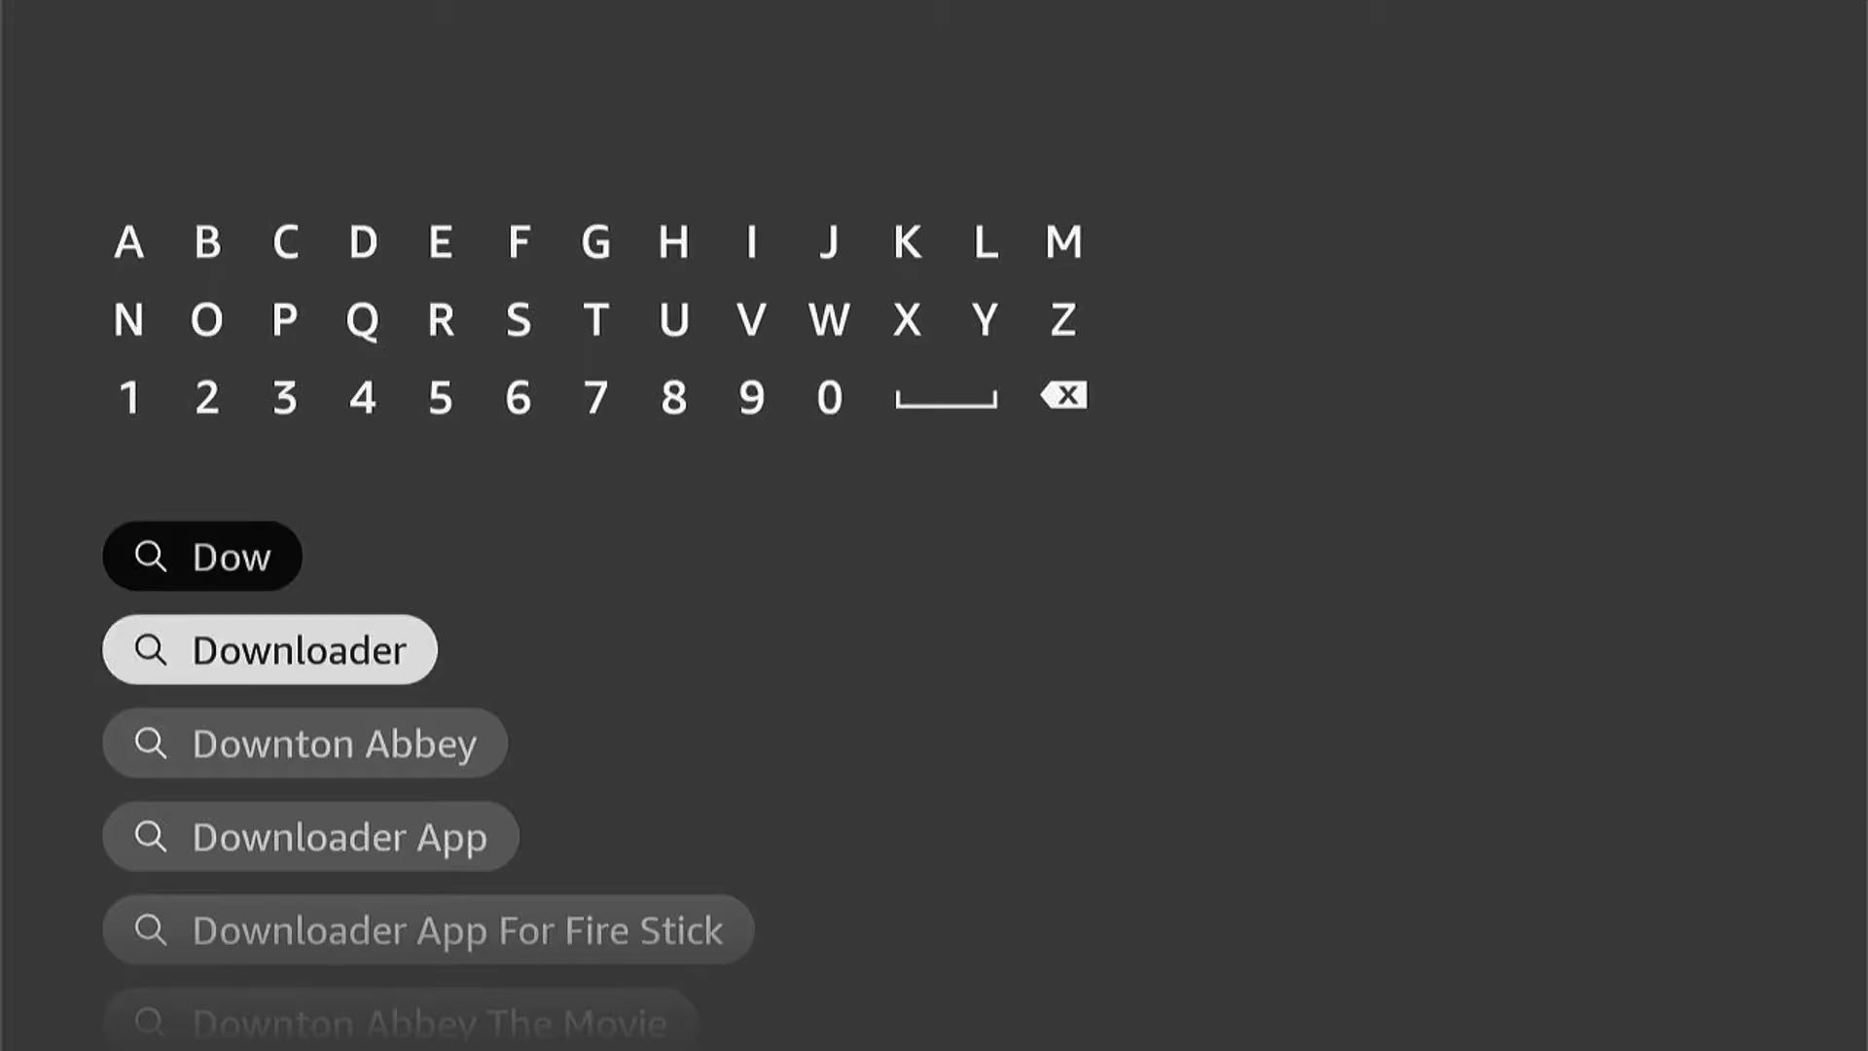
- Open Downloader's store page from the suggestions, install it, and dismiss the 'You got an app' notice
{"action": "key", "text": "Return"}
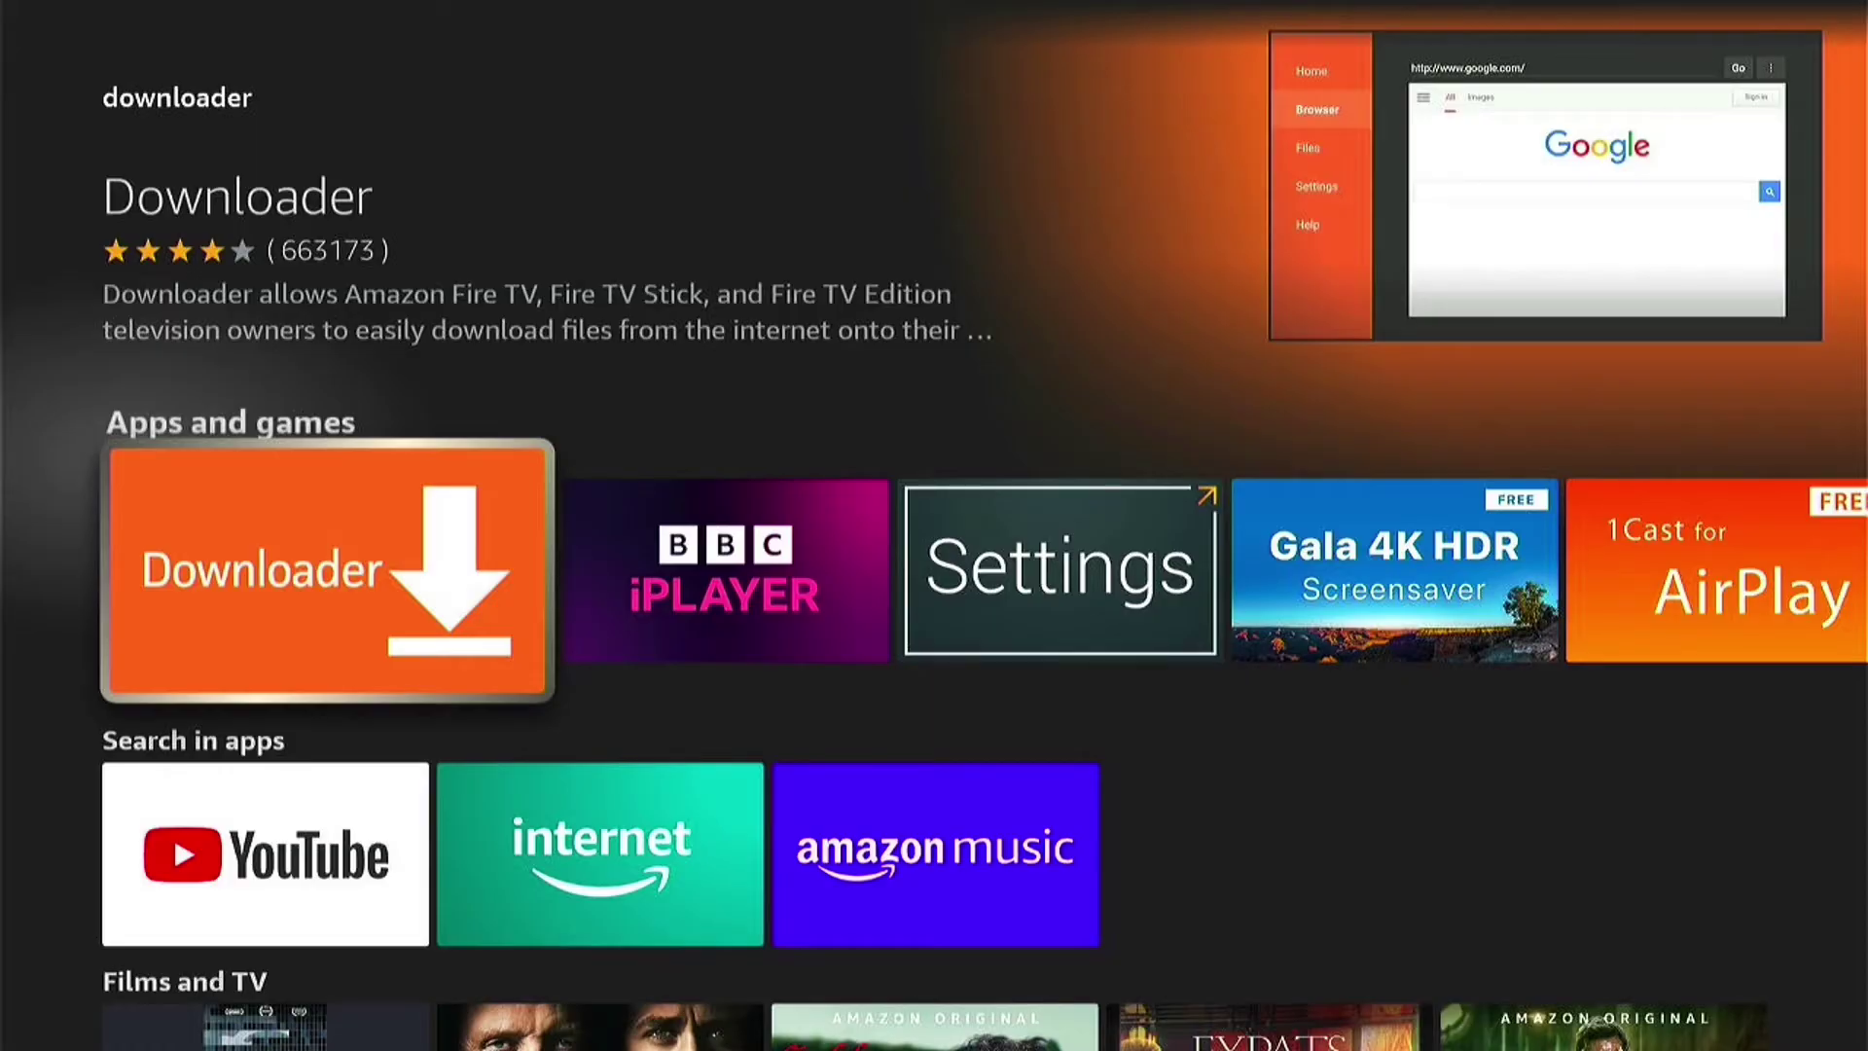
{"action": "key", "text": "Return"}
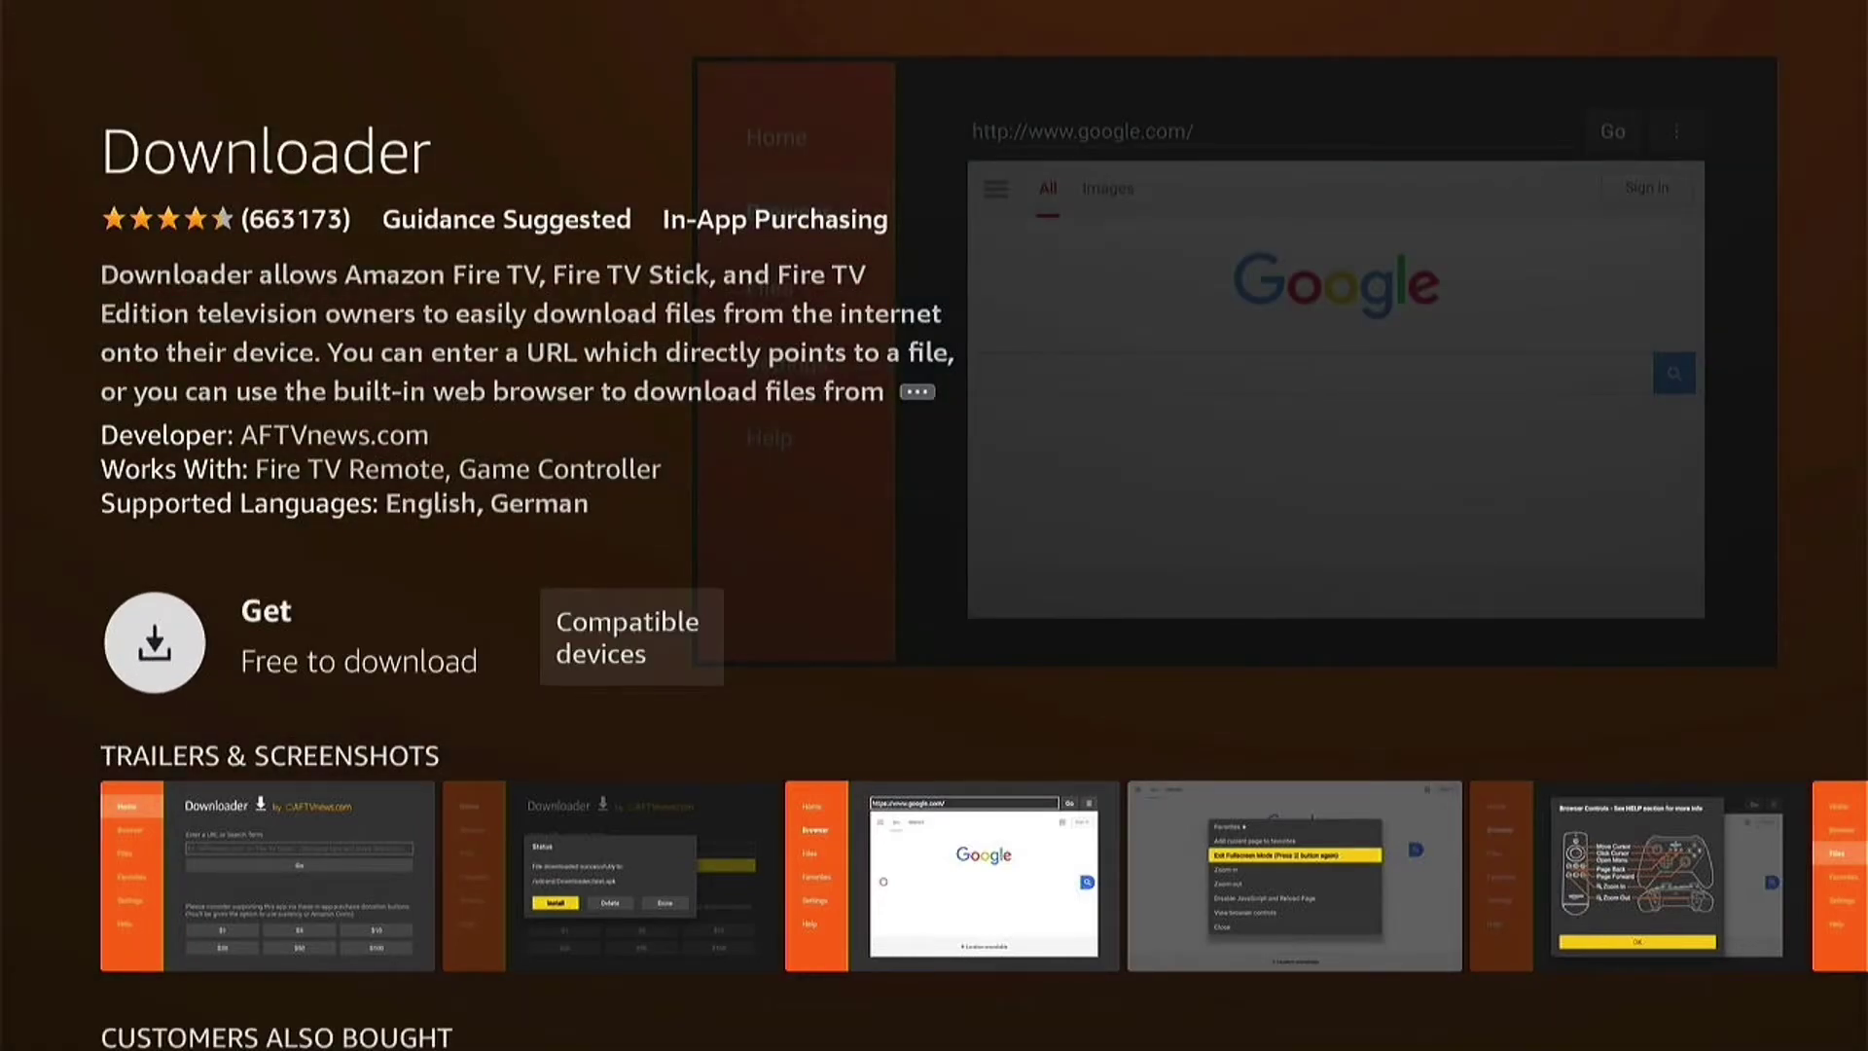
{"action": "key", "text": "Return"}
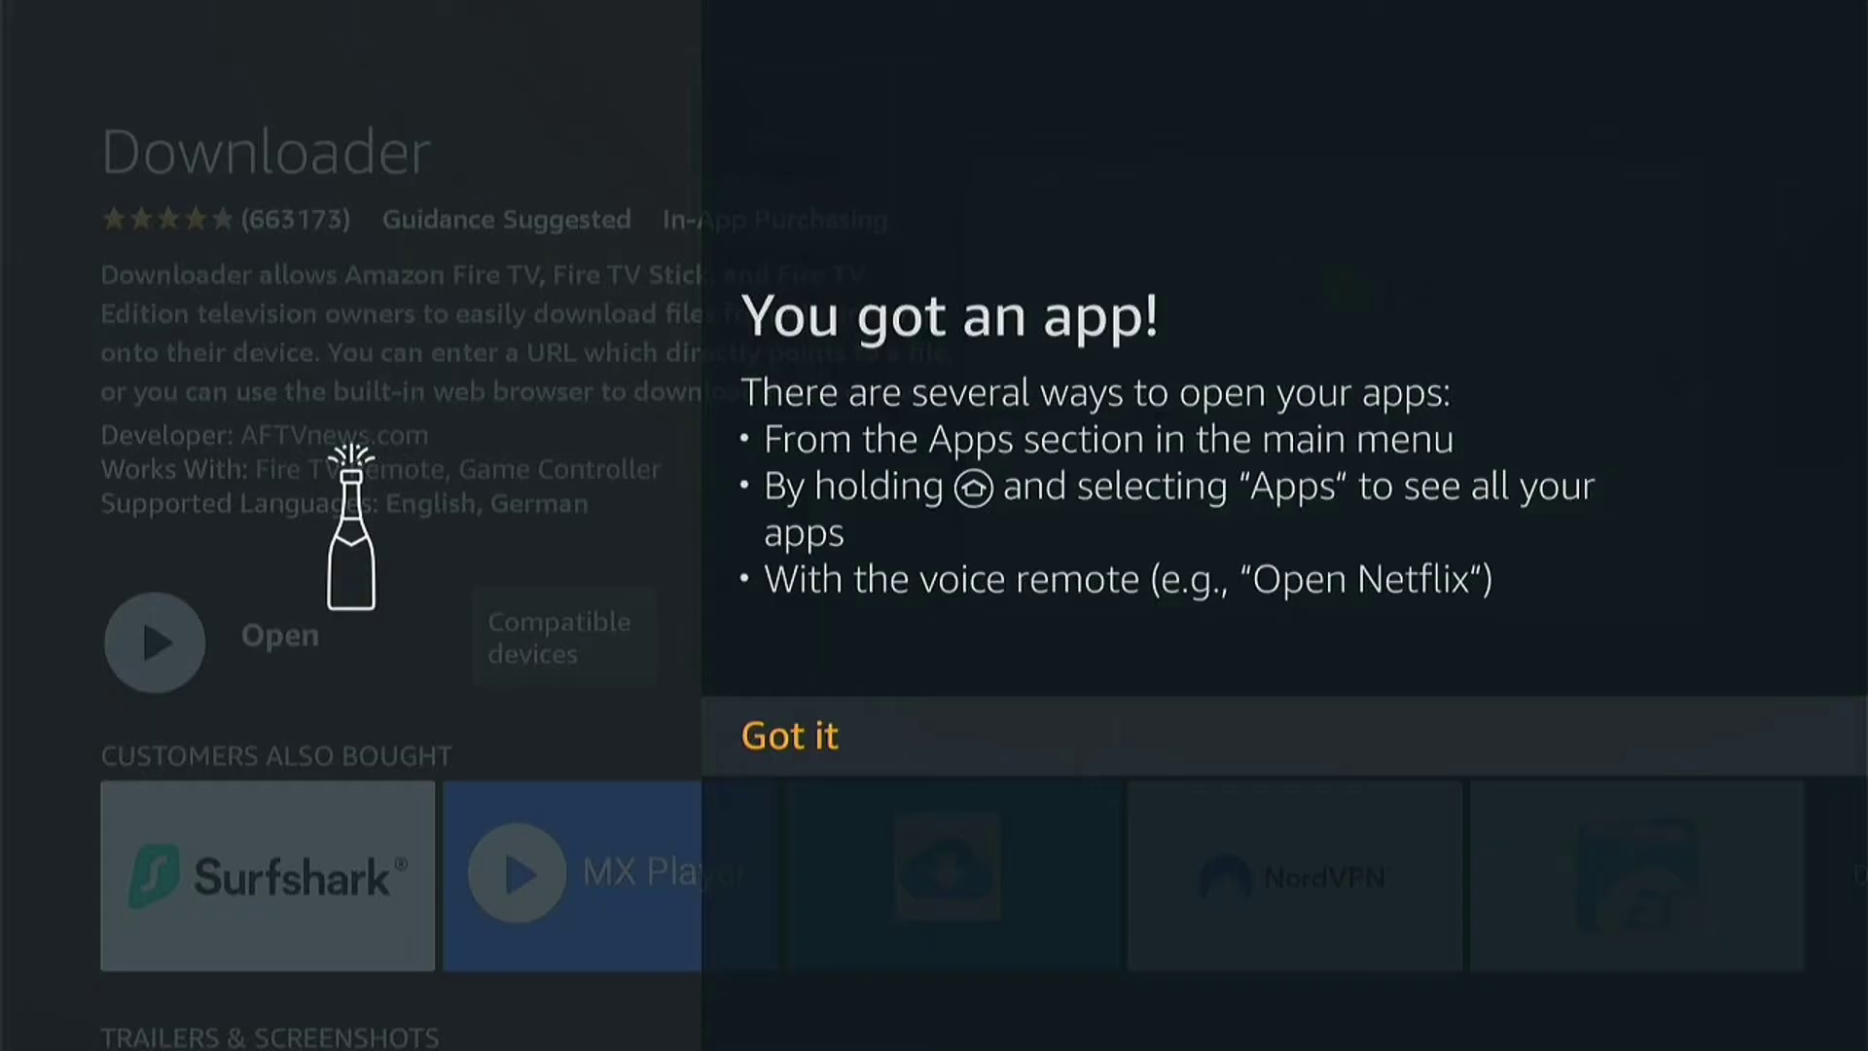
{"action": "key", "text": "Return"}
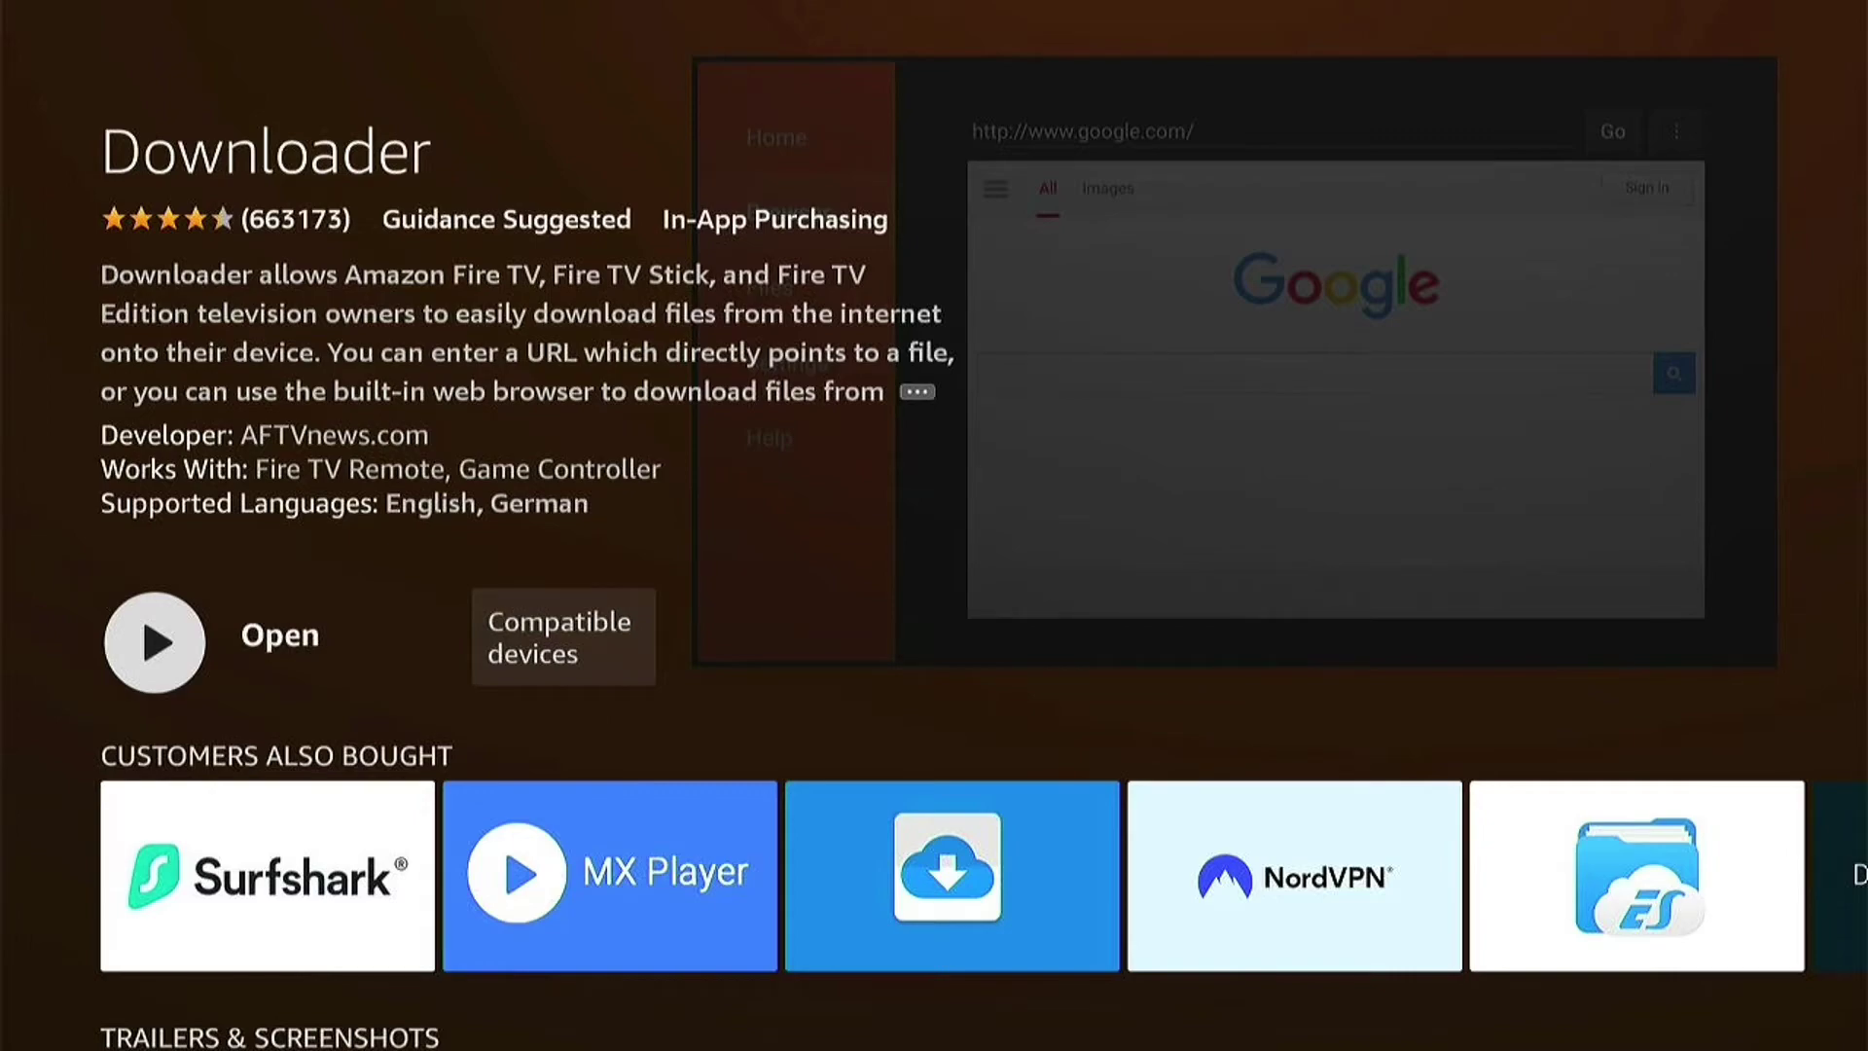
- Go from the home screen to the Settings gear and open My Fire TV
{"action": "key", "text": "Home"}
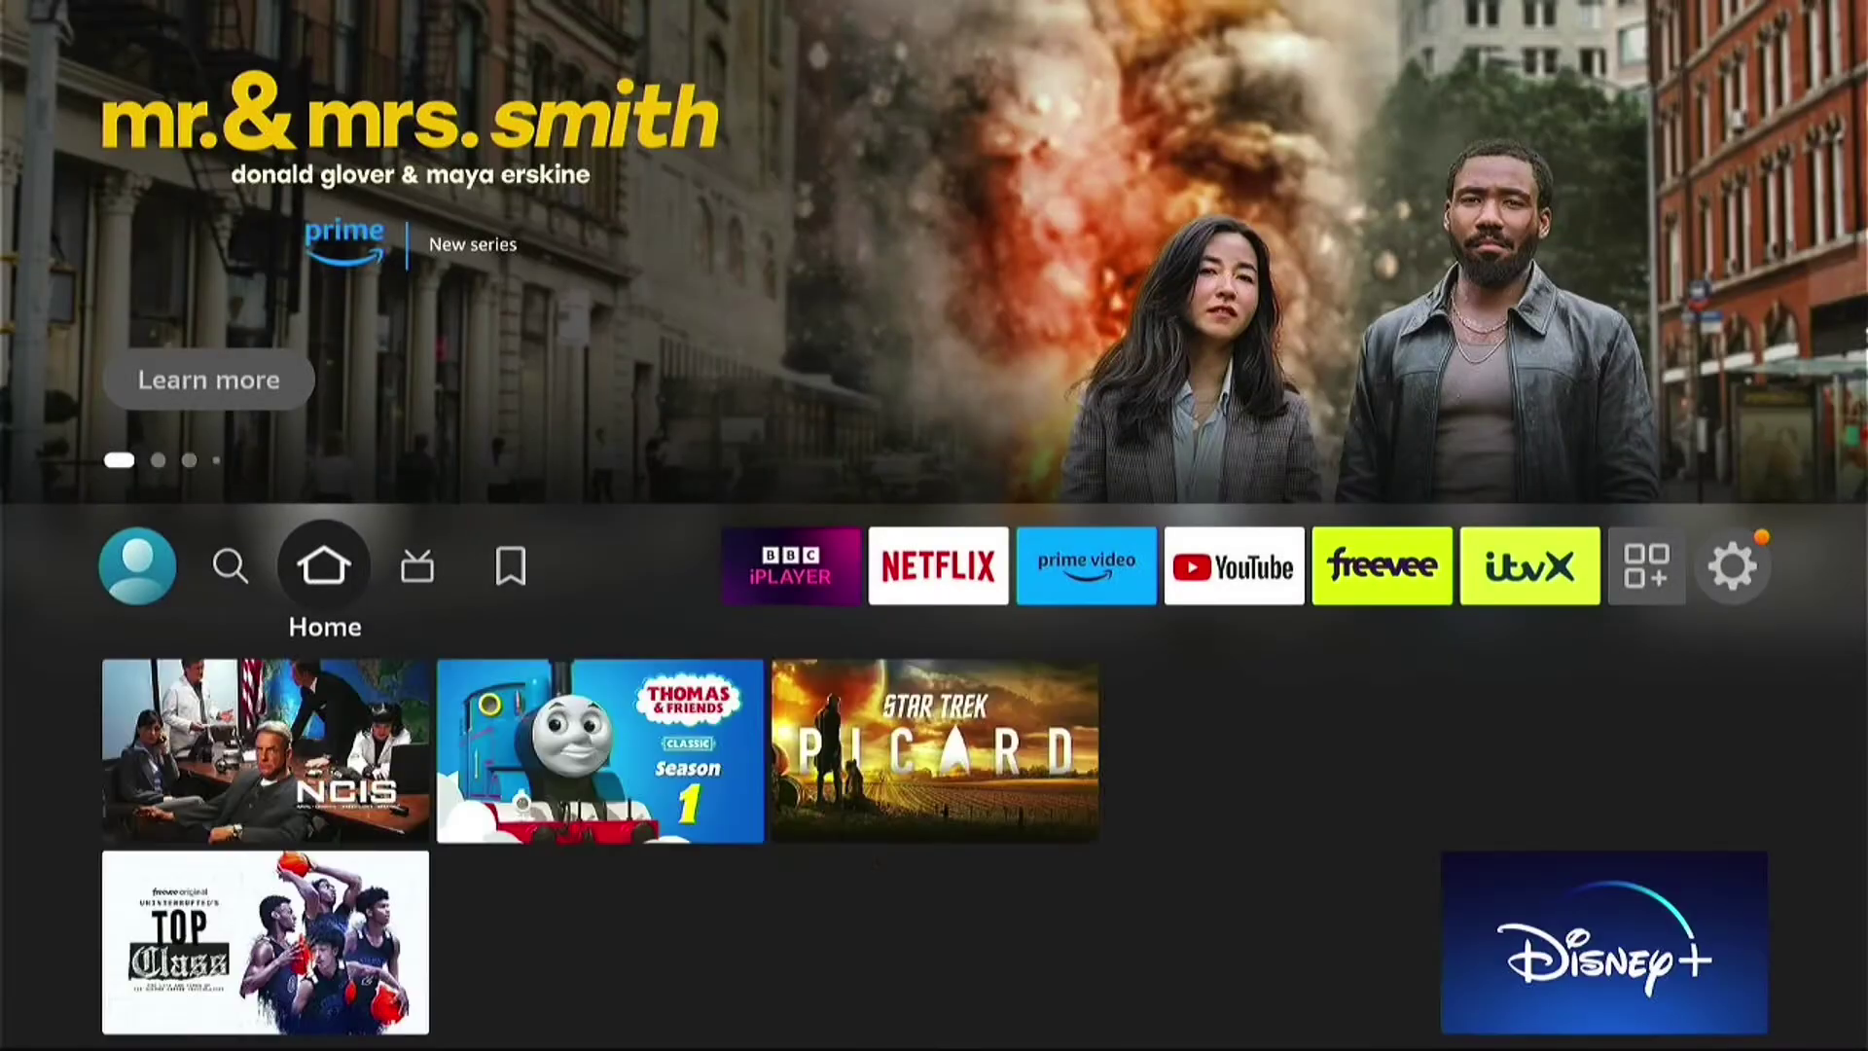
{"action": "key", "text": "Right"}
{"action": "key", "text": "Right"}
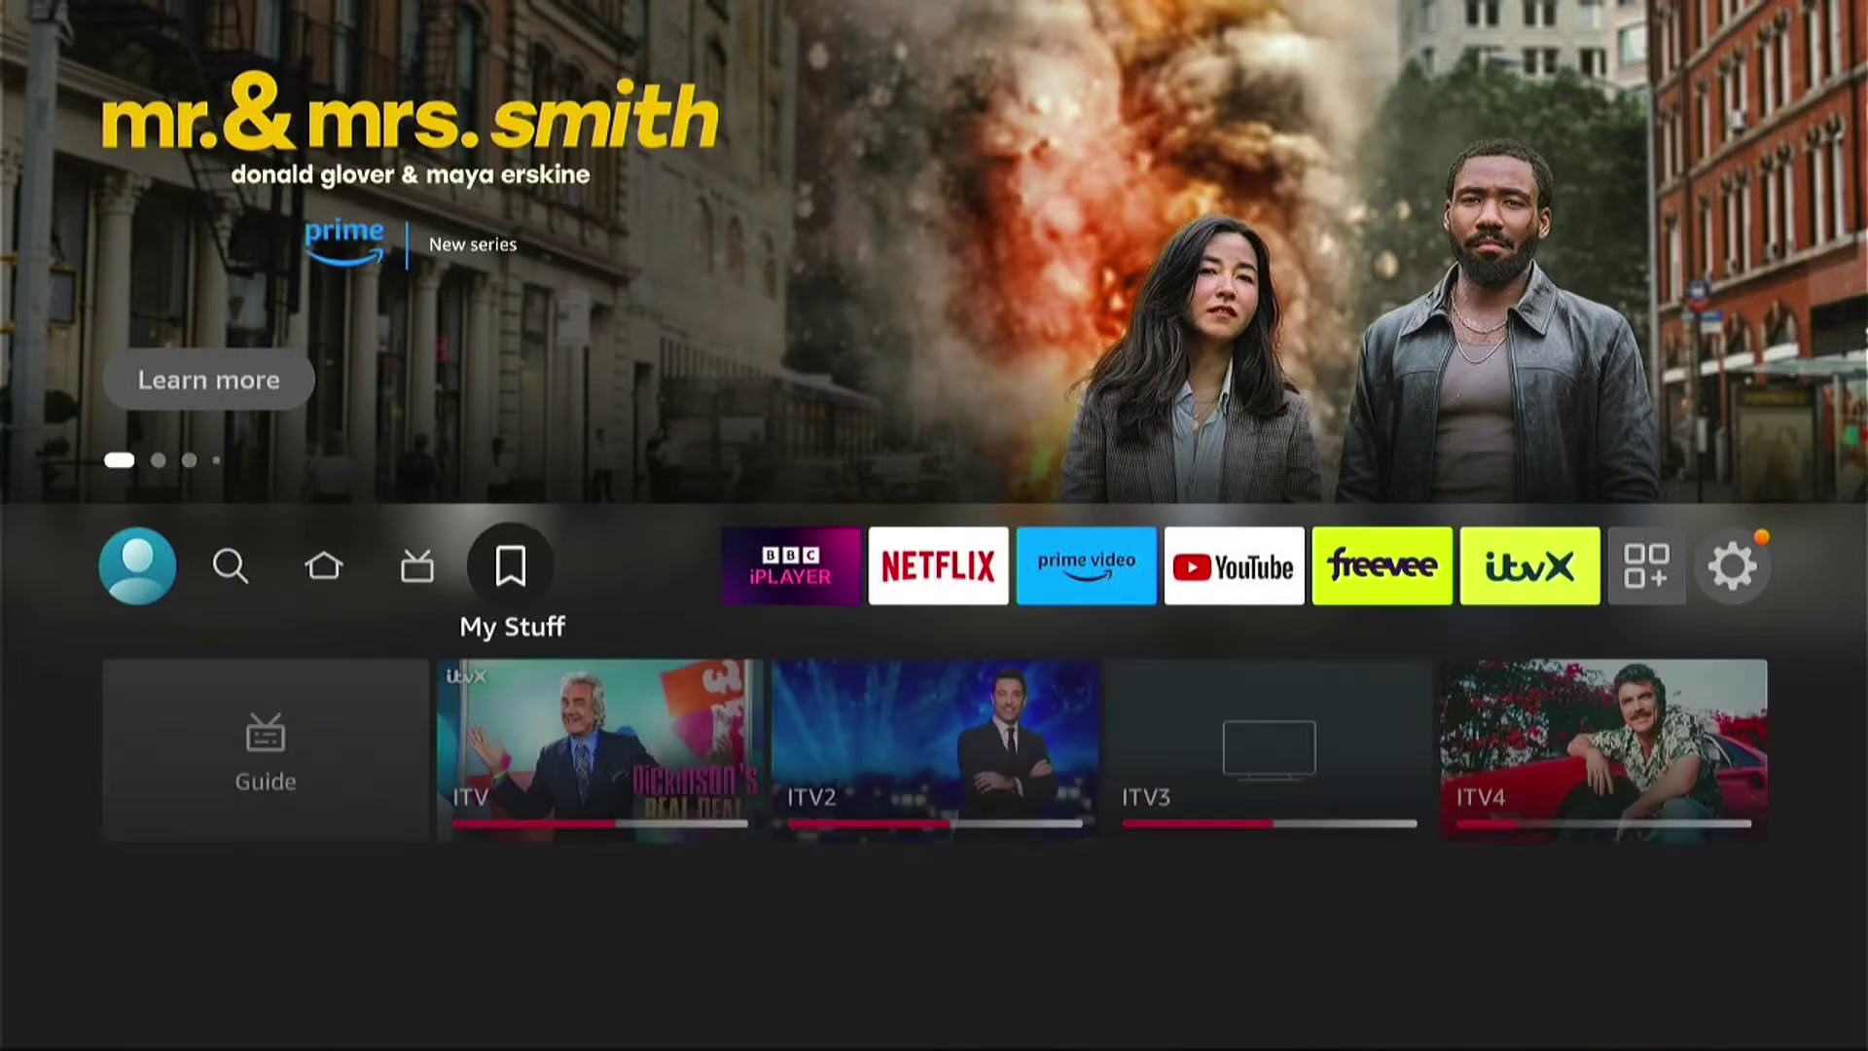
{"action": "key", "text": "Right"}
{"action": "key", "text": "Right"}
{"action": "key", "text": "Right"}
{"action": "key", "text": "Right"}
{"action": "key", "text": "Right"}
{"action": "key", "text": "Right"}
{"action": "key", "text": "Right"}
{"action": "key", "text": "Right"}
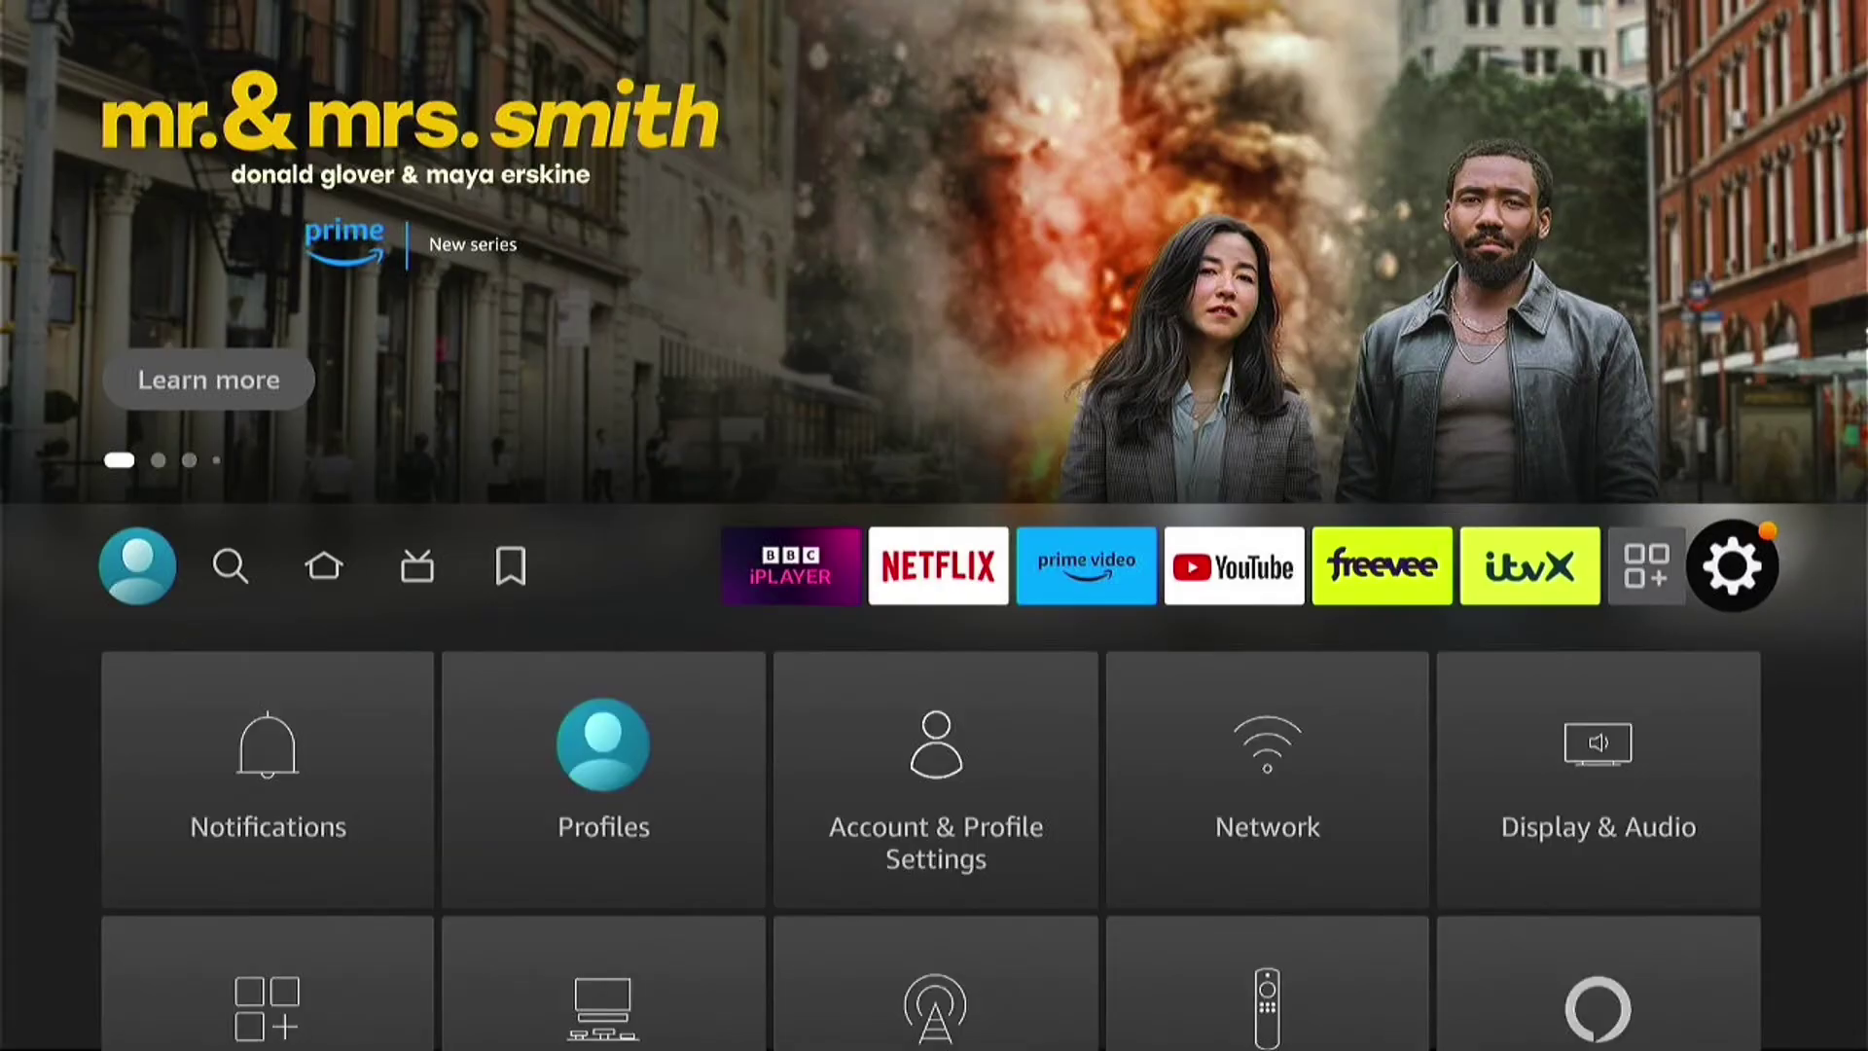
{"action": "key", "text": "Down"}
{"action": "key", "text": "Down"}
{"action": "key", "text": "Down"}
{"action": "key", "text": "Right"}
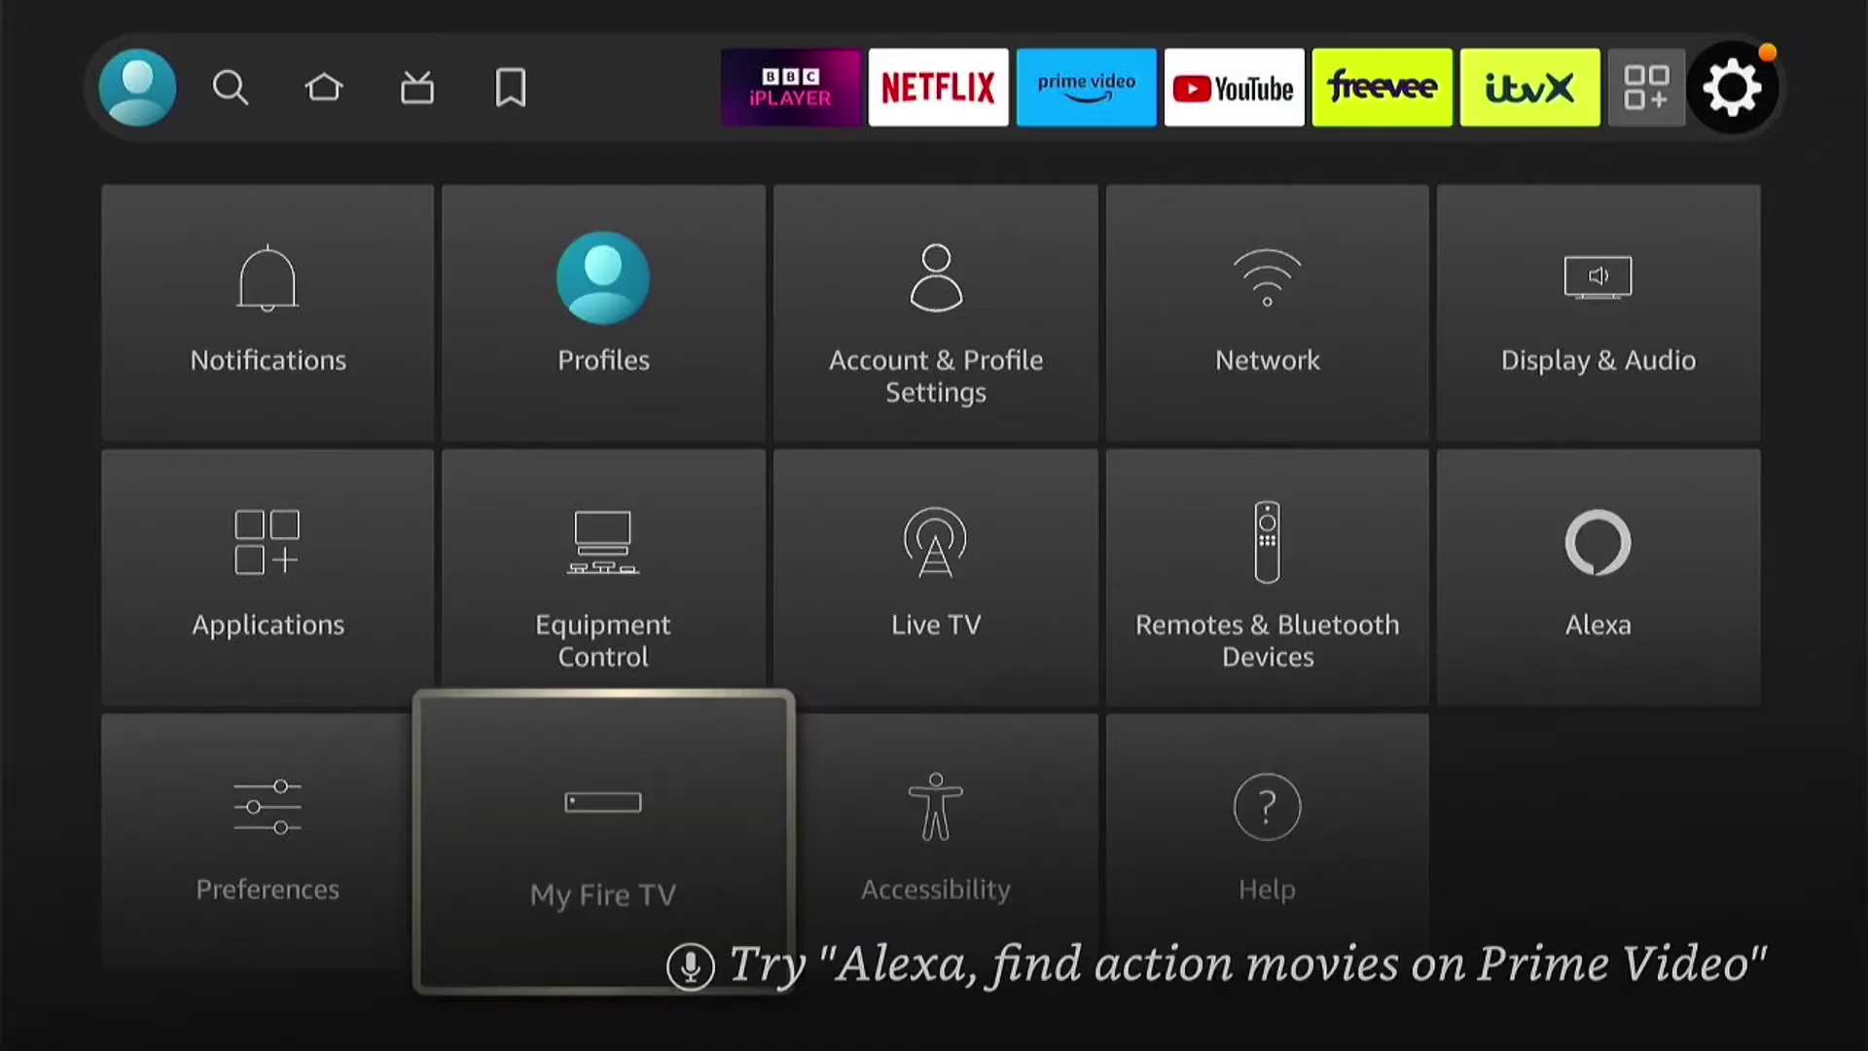
{"action": "key", "text": "Return"}
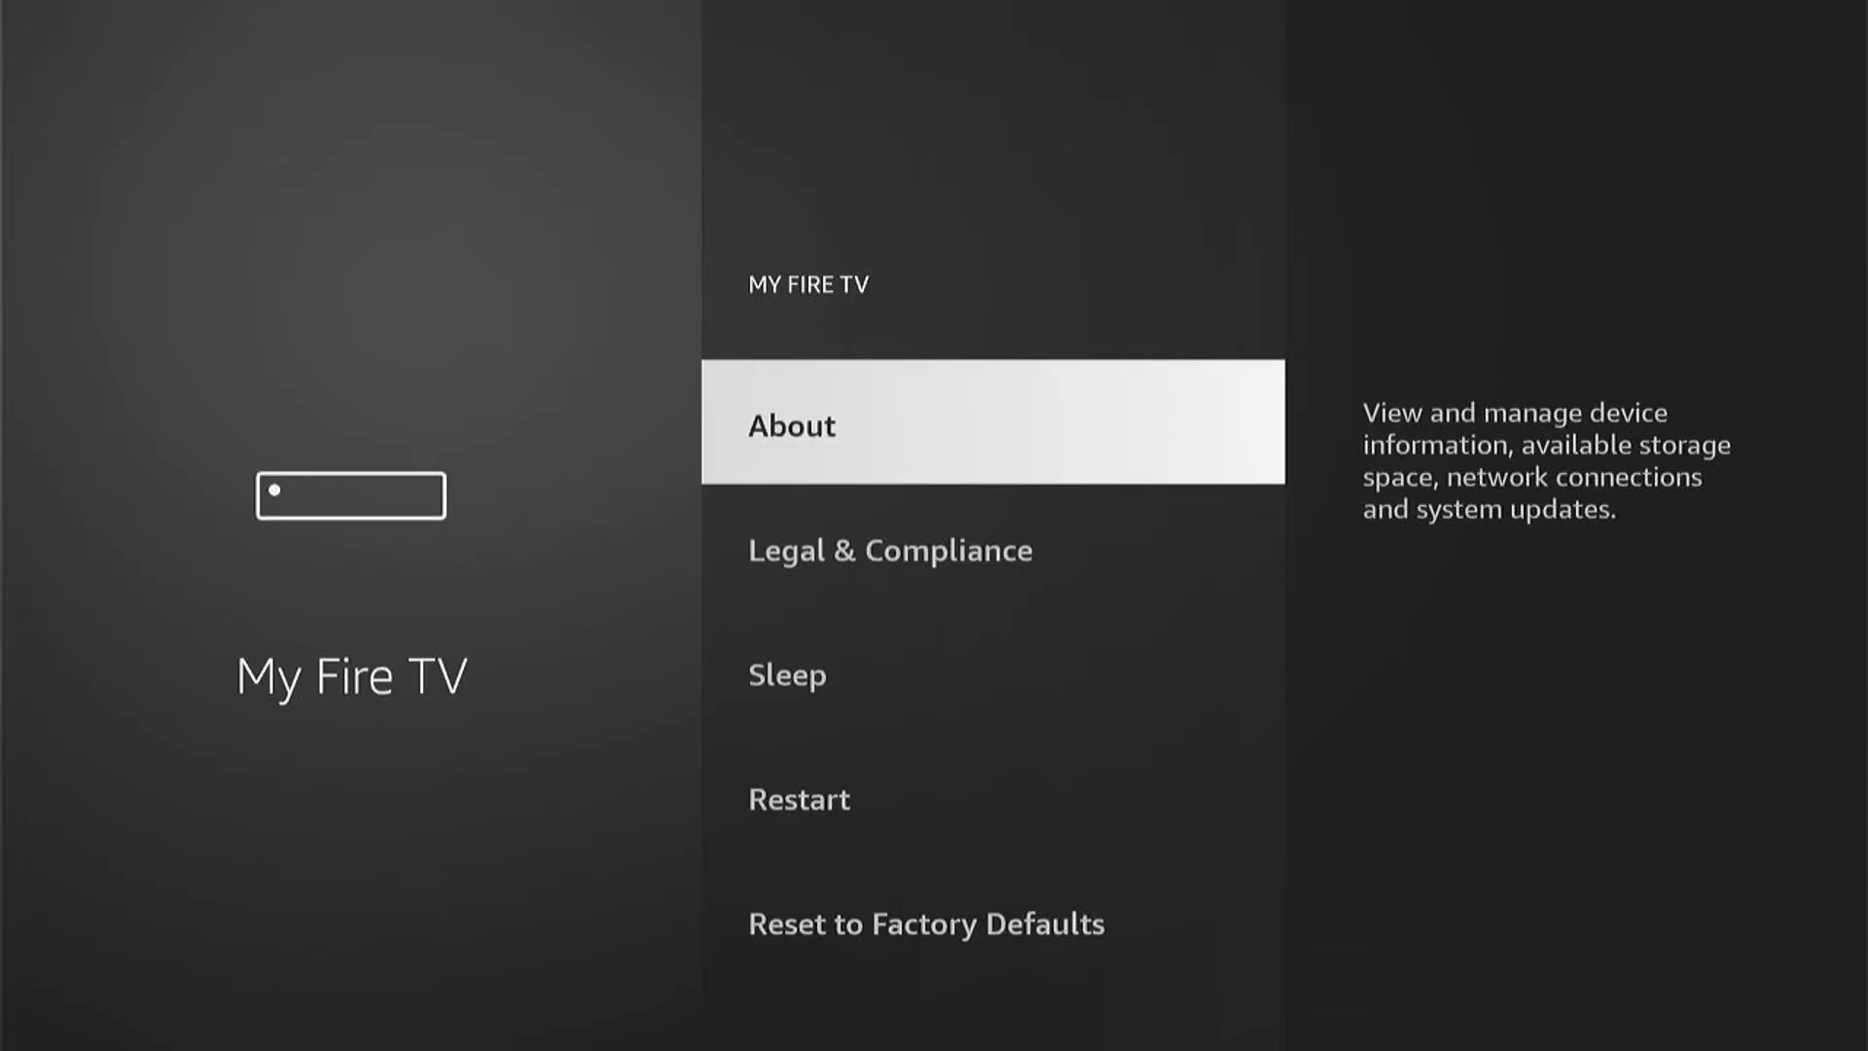
- Enable developer mode from the Fire TV Stick Lite entry in About, then return to My Fire TV
{"action": "key", "text": "Return"}
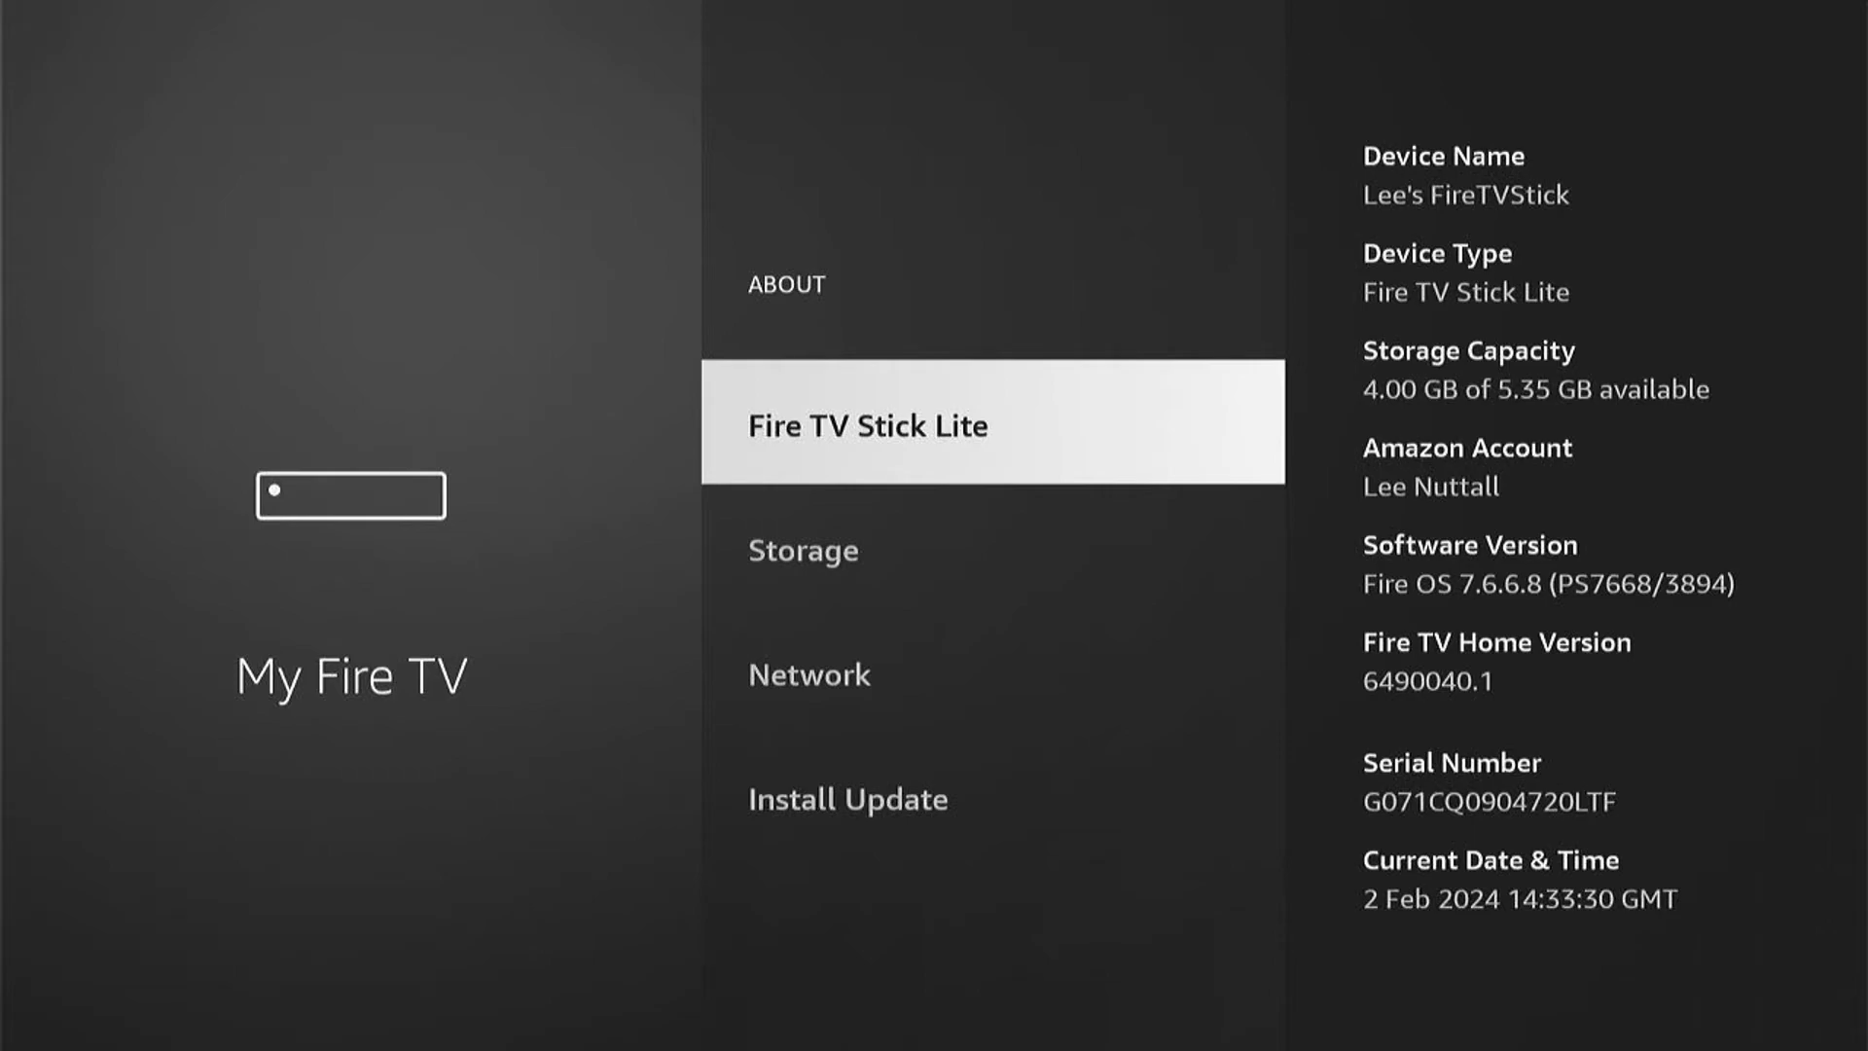
{"action": "key", "text": "Return"}
{"action": "key", "text": "Return"}
{"action": "key", "text": "Return"}
{"action": "key", "text": "Escape"}
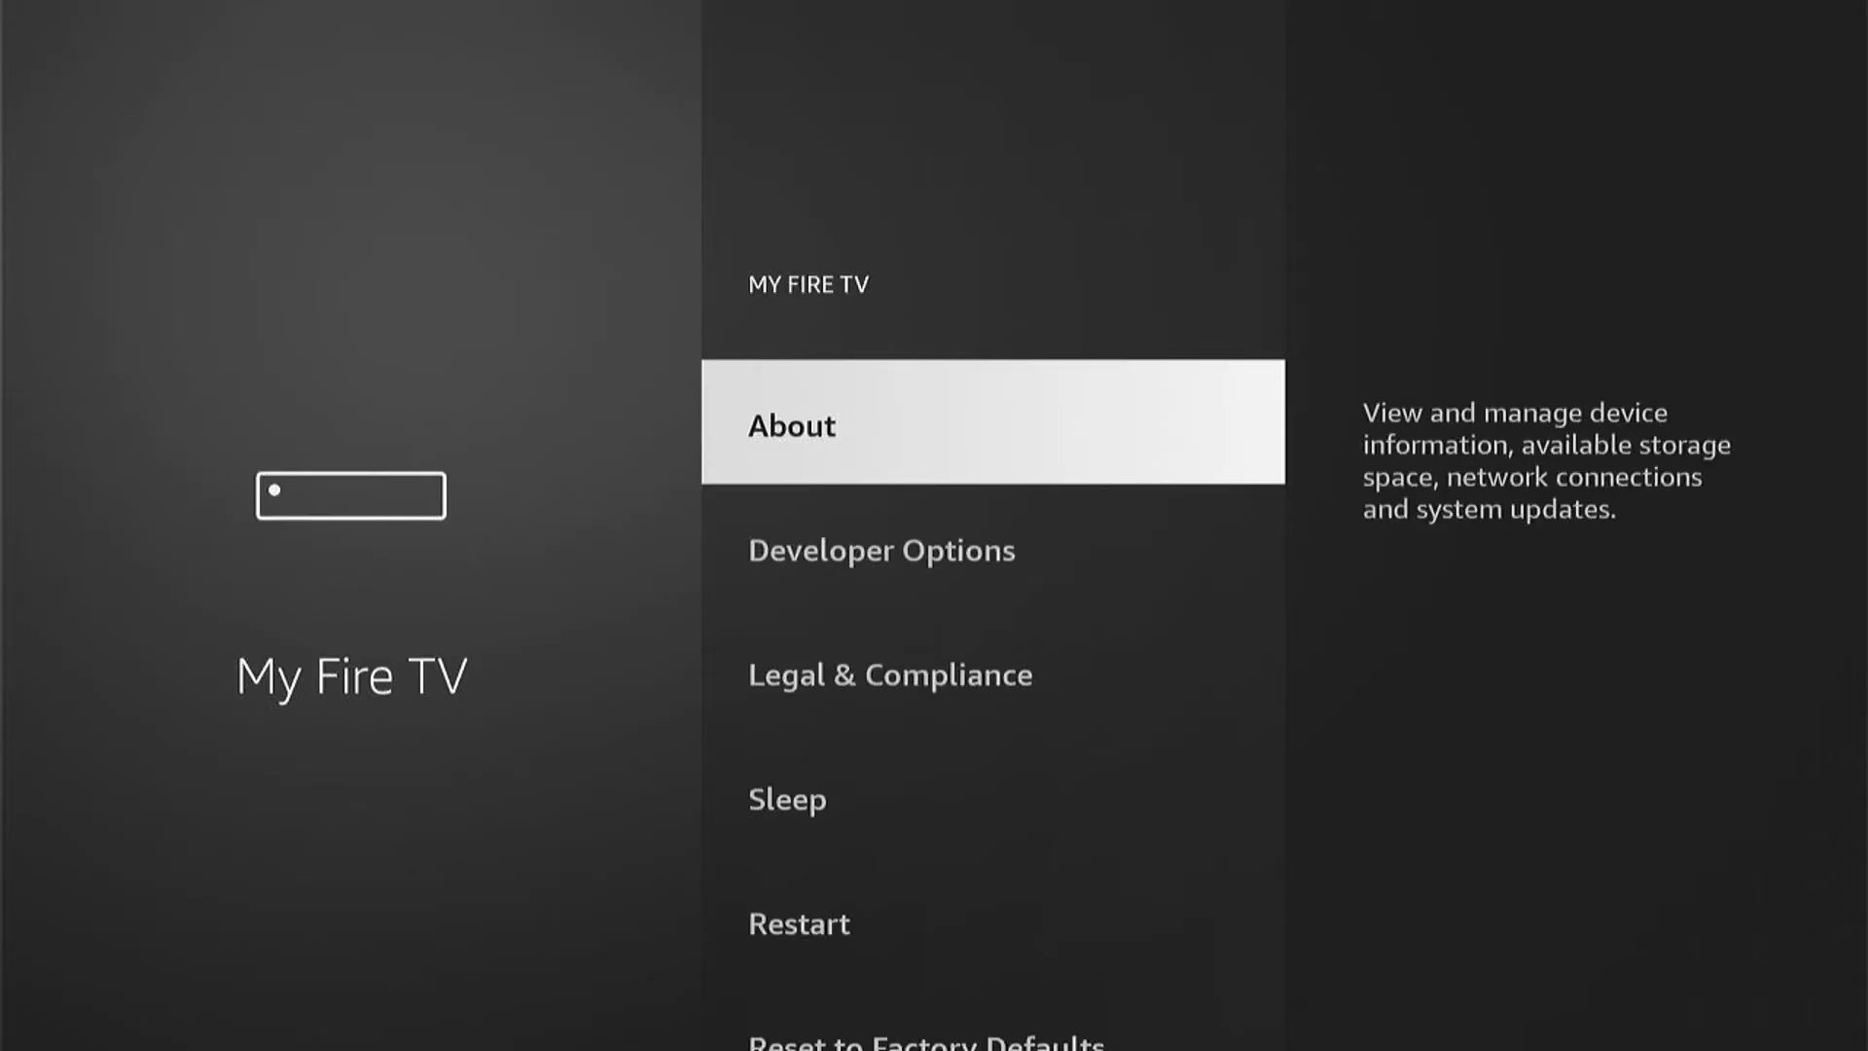
- Open Developer Options and switch ADB Debugging on
{"action": "key", "text": "Down"}
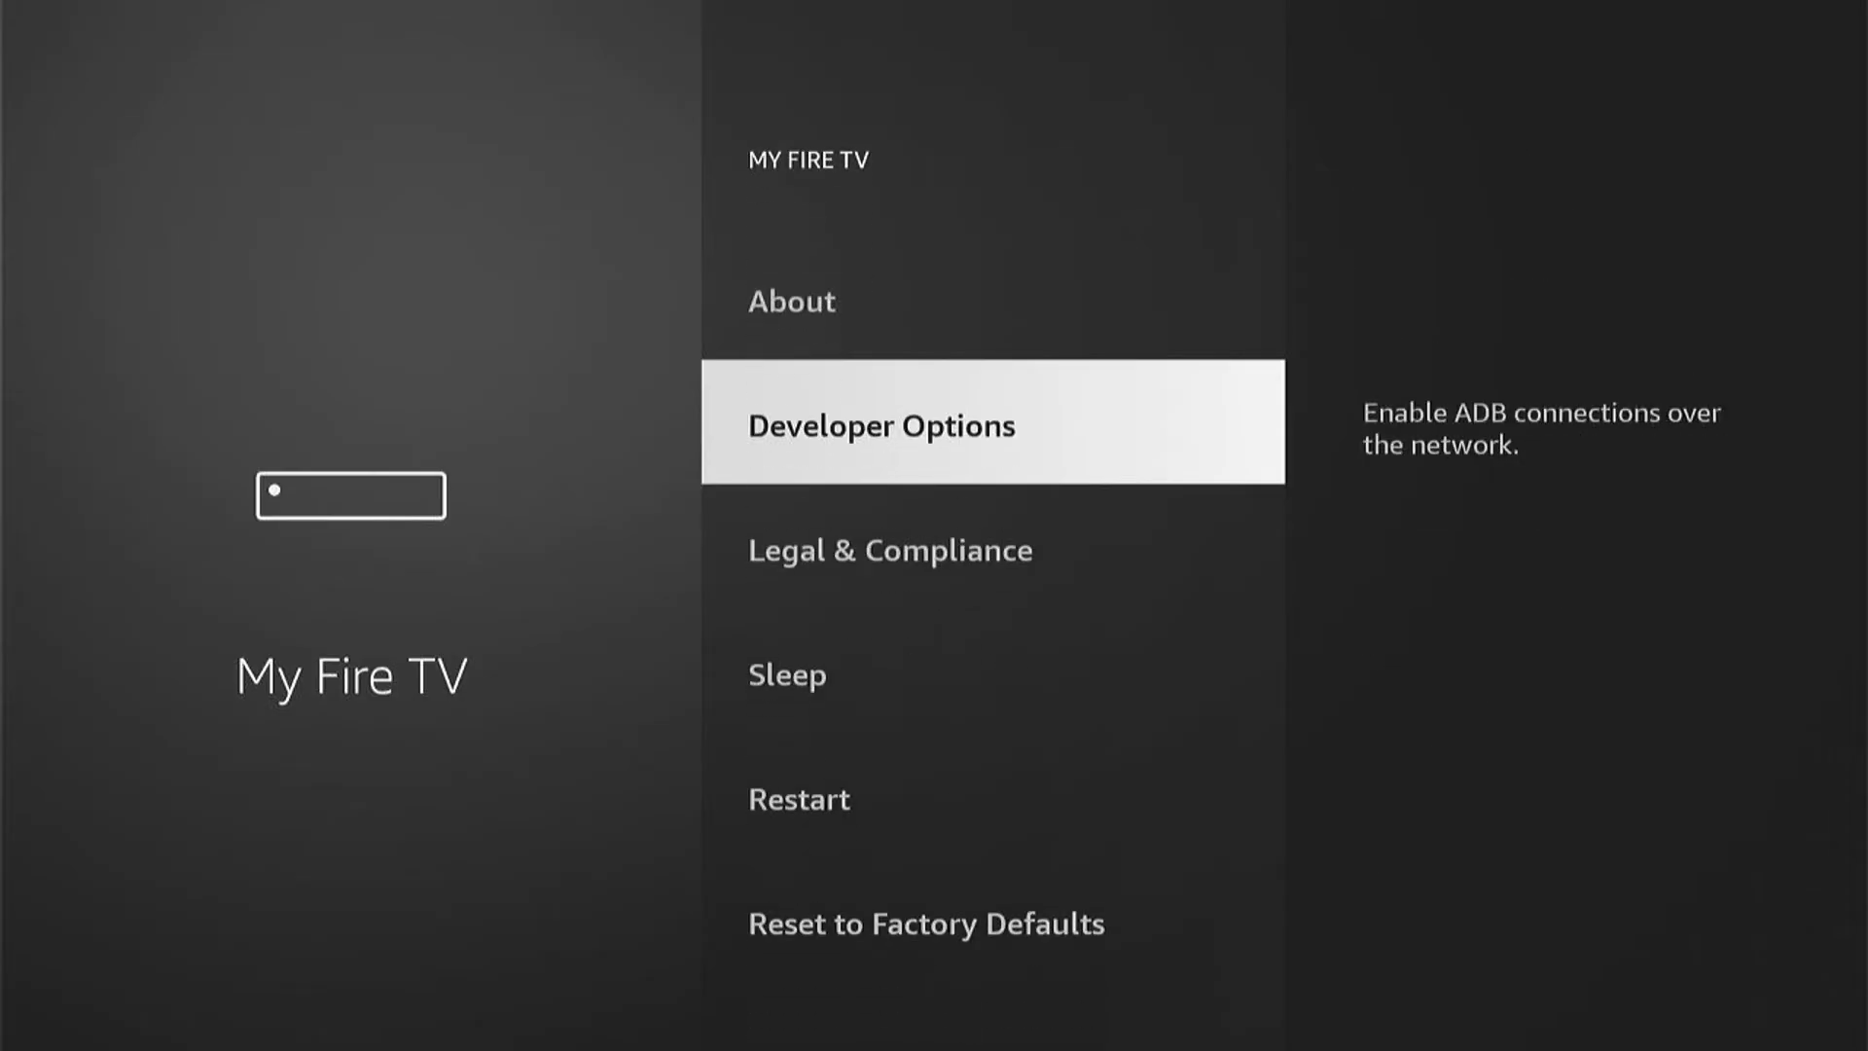
{"action": "key", "text": "Return"}
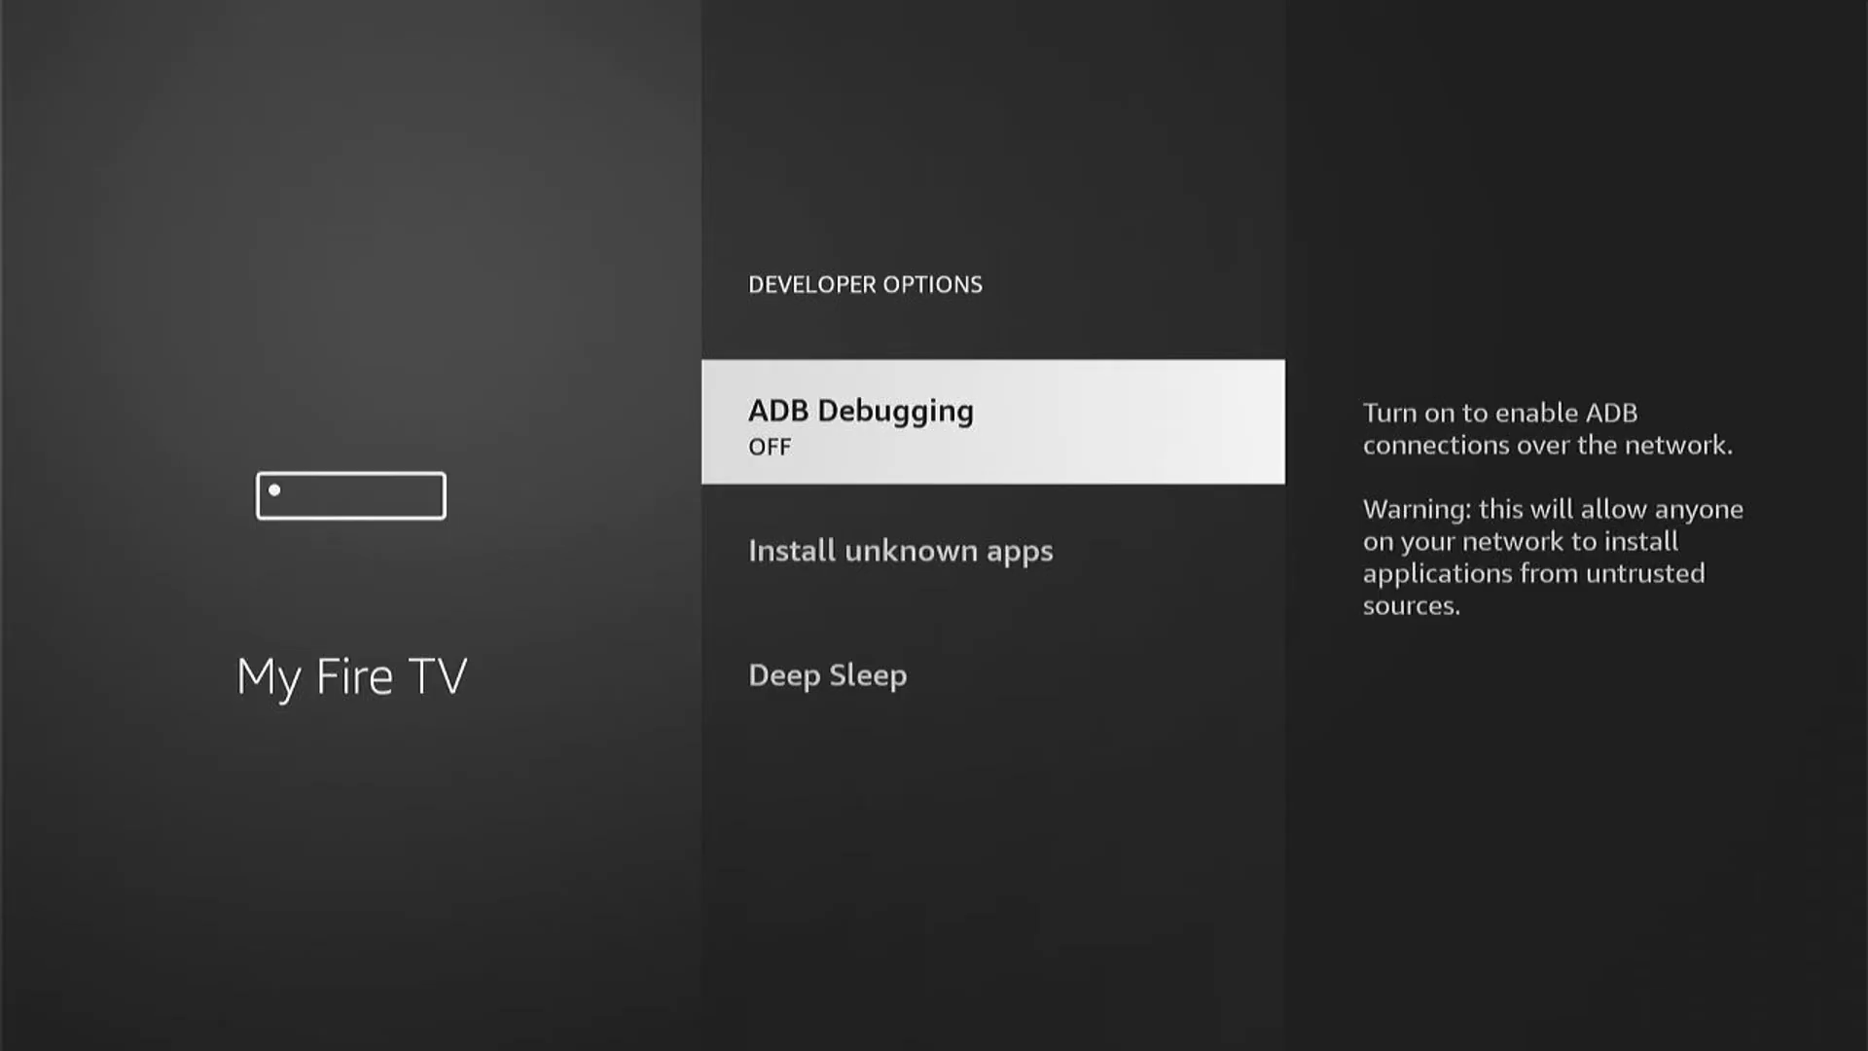
{"action": "key", "text": "Return"}
- In Install unknown apps, allow Downloader to install apps
{"action": "key", "text": "Down"}
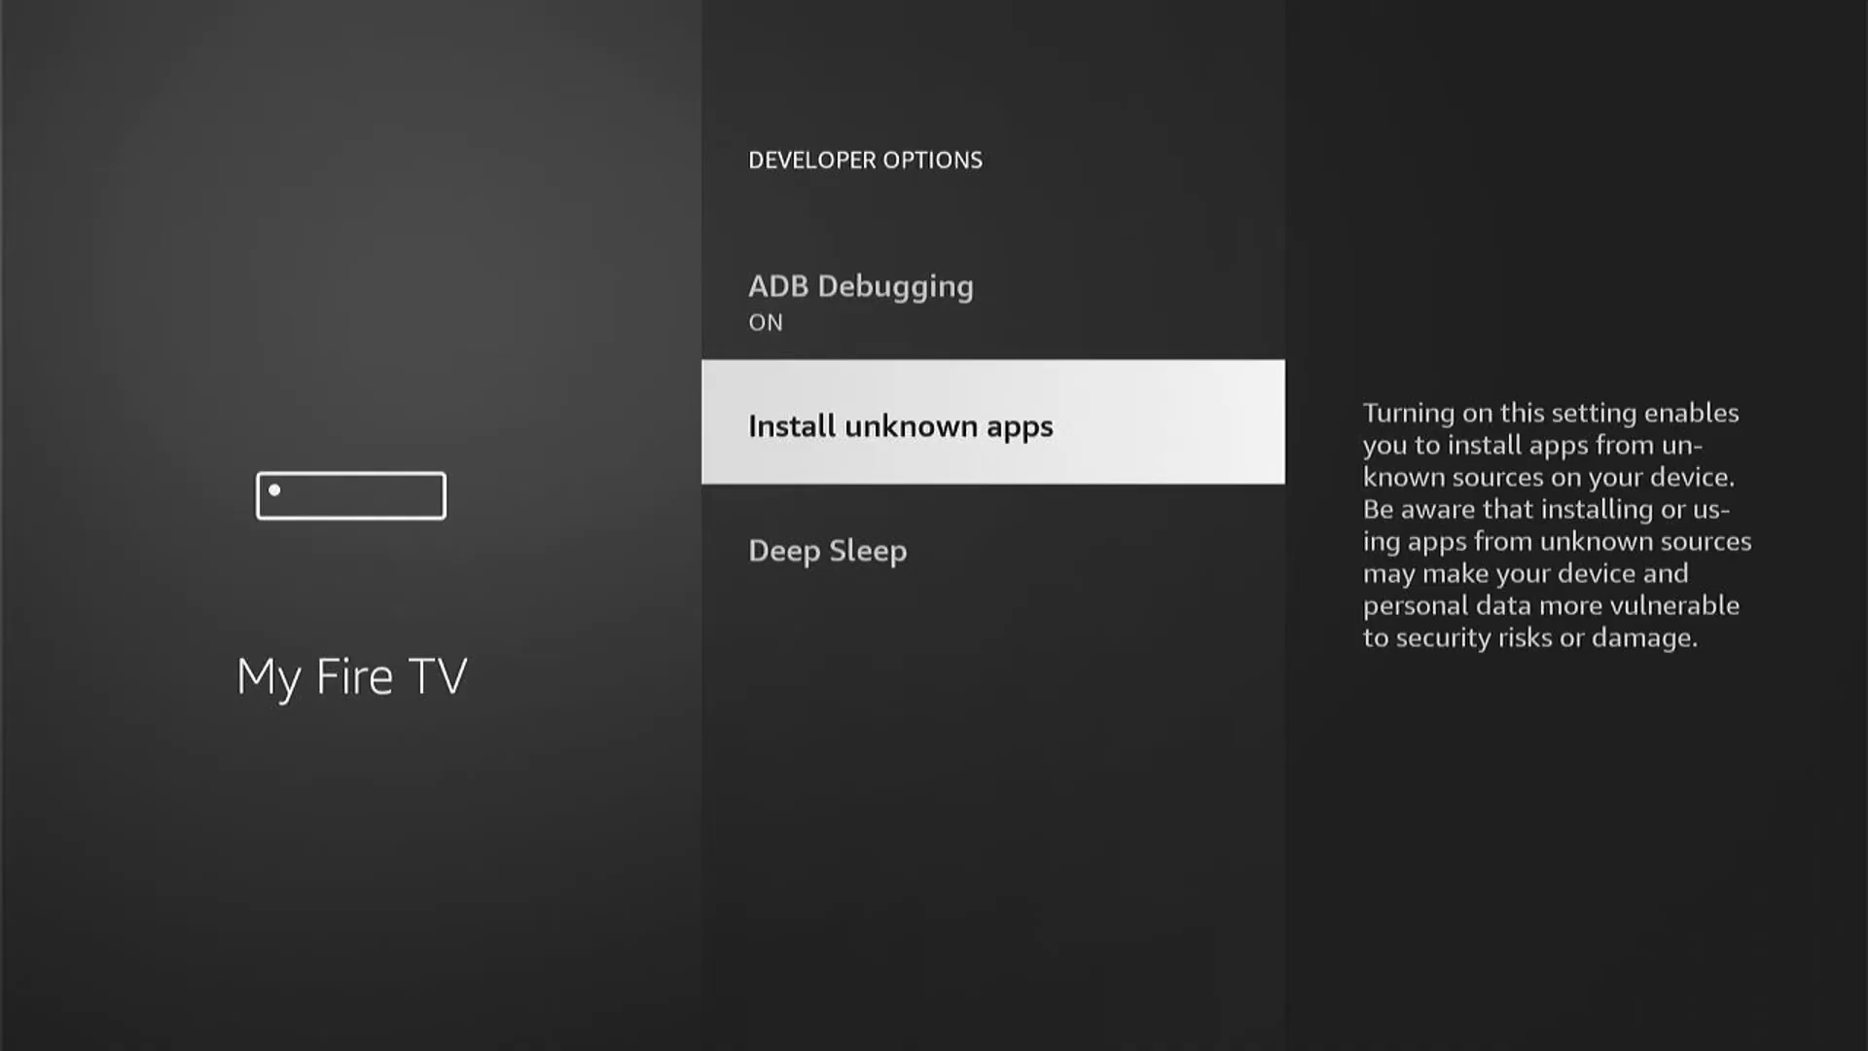
{"action": "key", "text": "Return"}
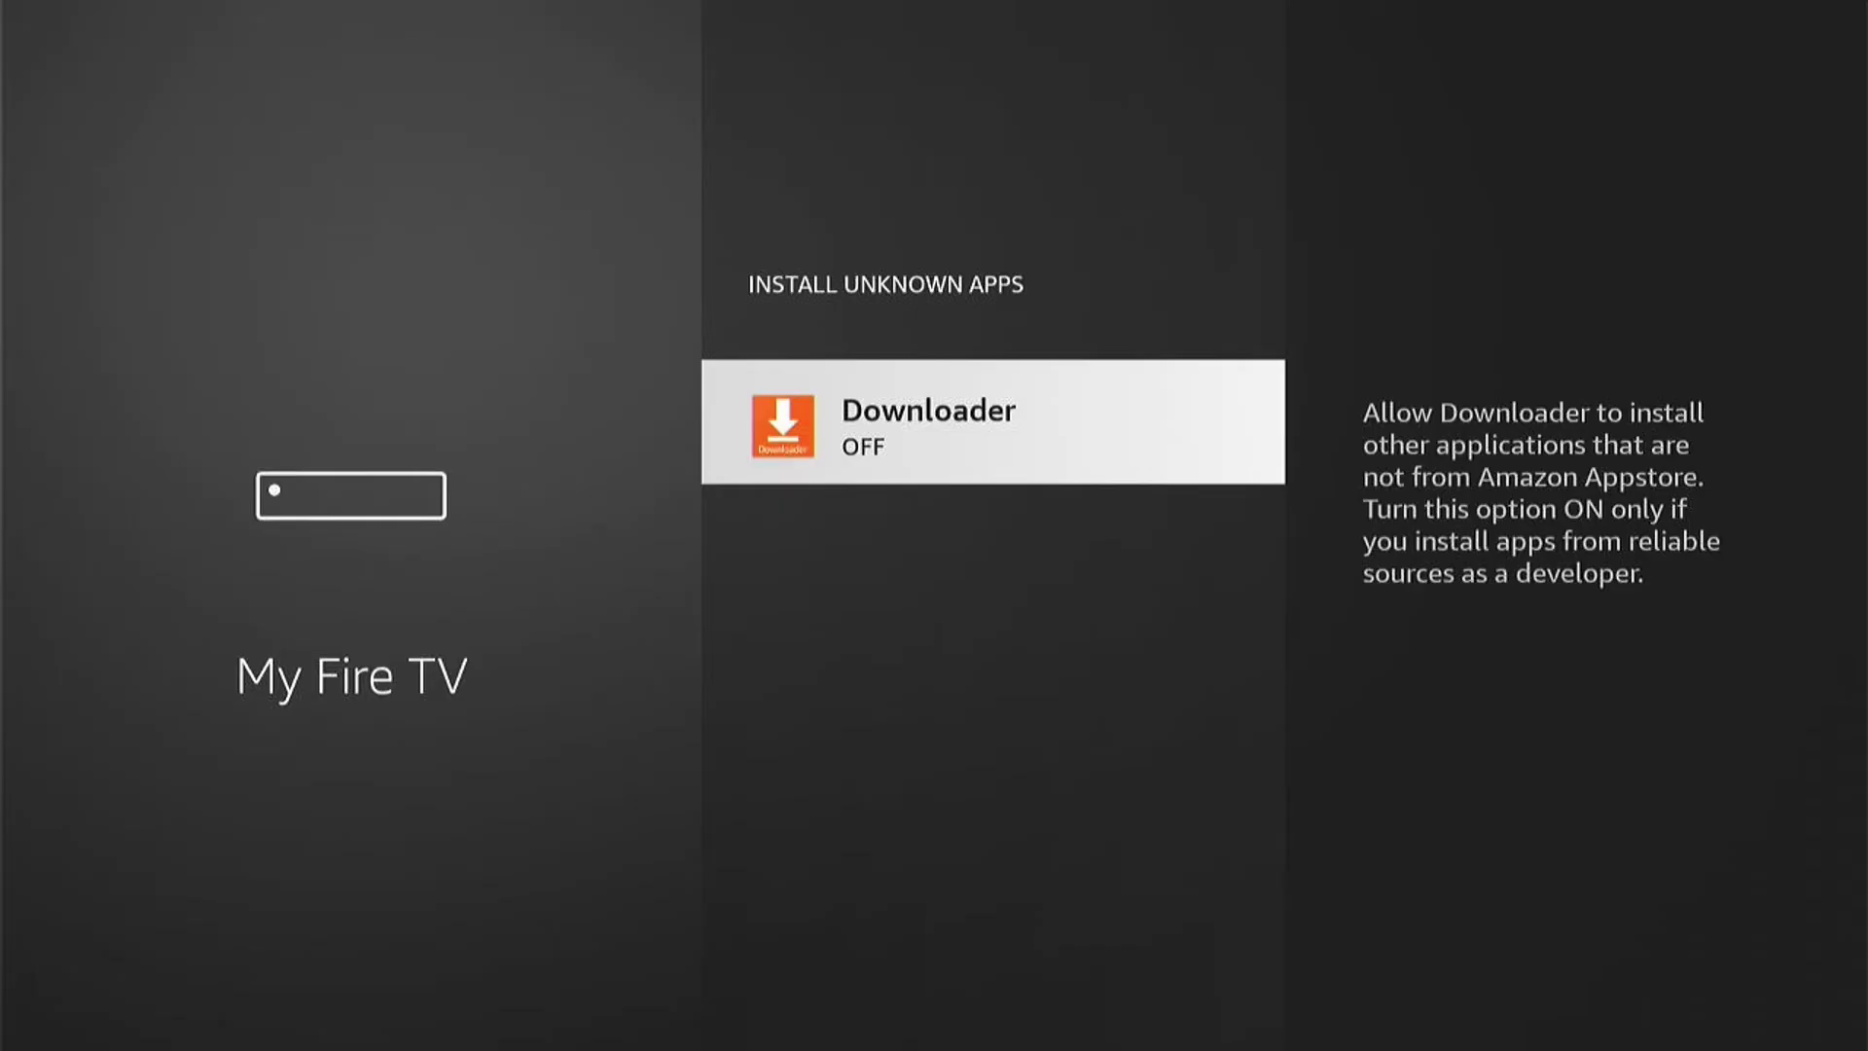
{"action": "key", "text": "Return"}
- Launch Downloader from Recently used apps, allow file access, and dismiss the Quick Start Guide
{"action": "key", "text": "Home"}
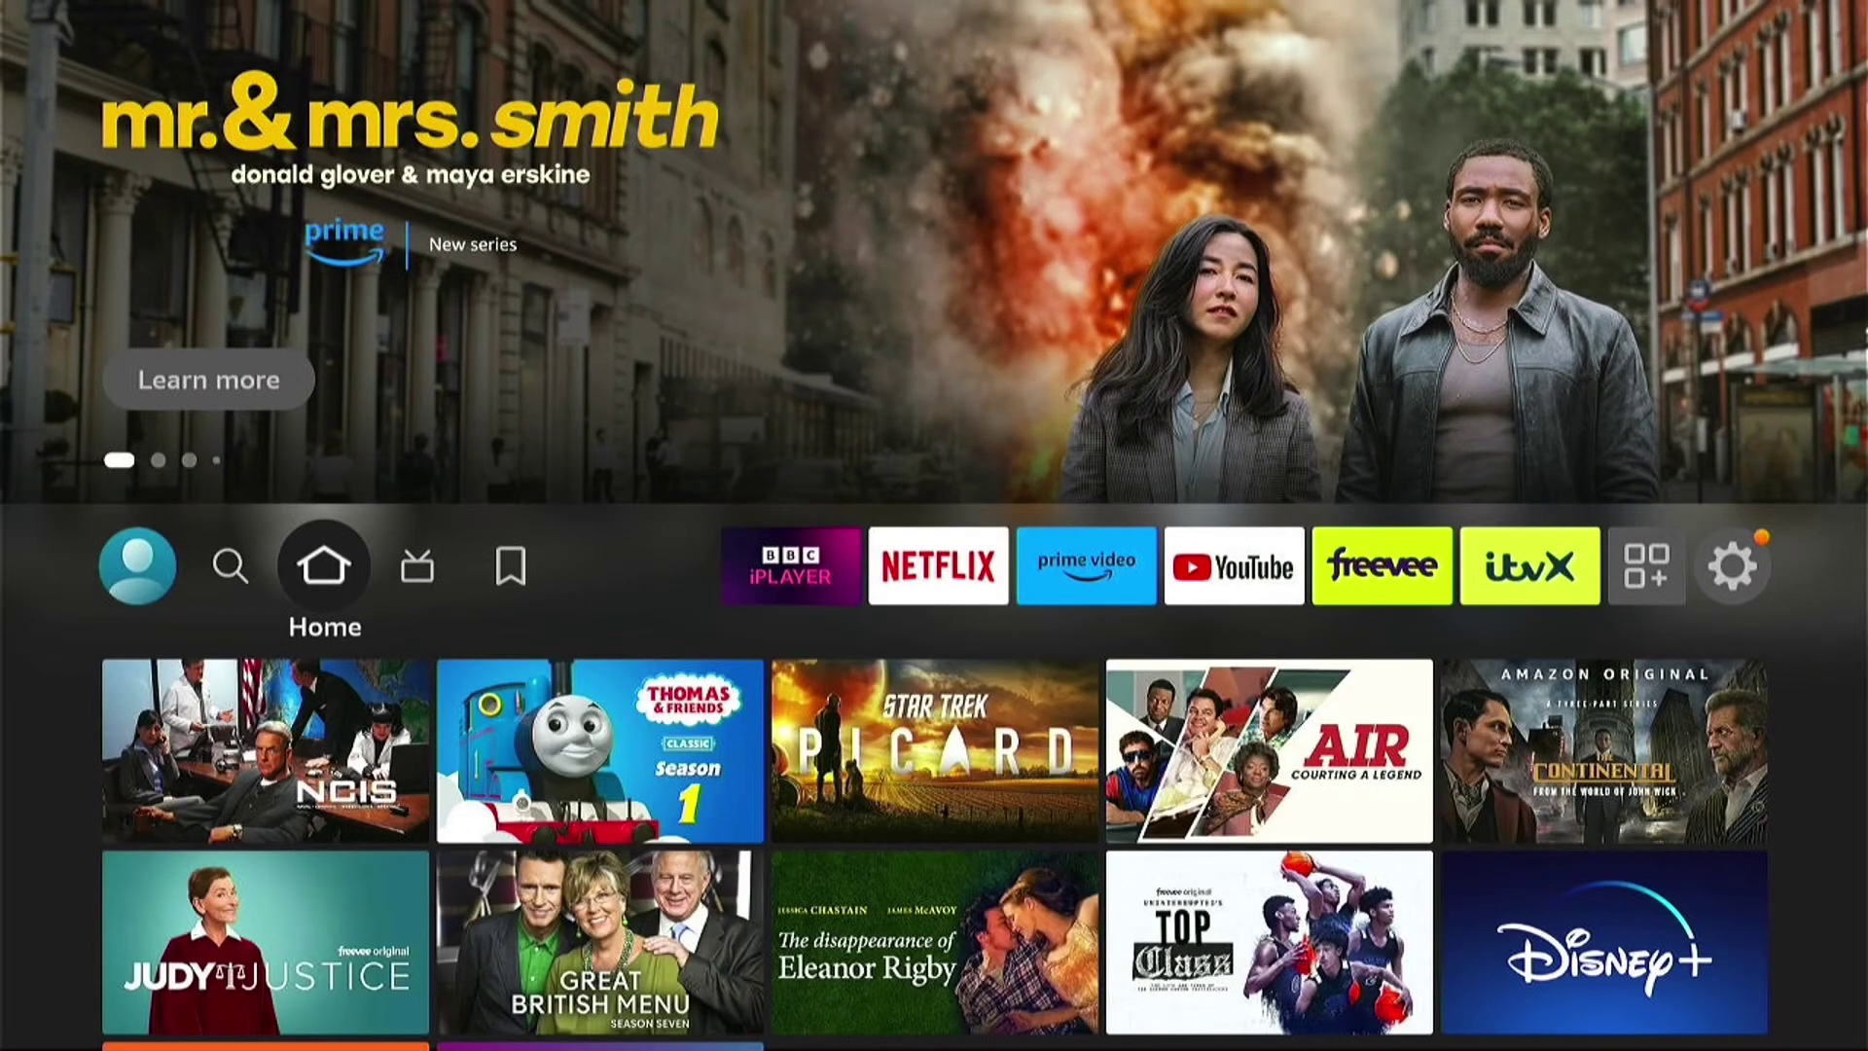
{"action": "key", "text": "Down"}
{"action": "key", "text": "Down"}
{"action": "key", "text": "Down"}
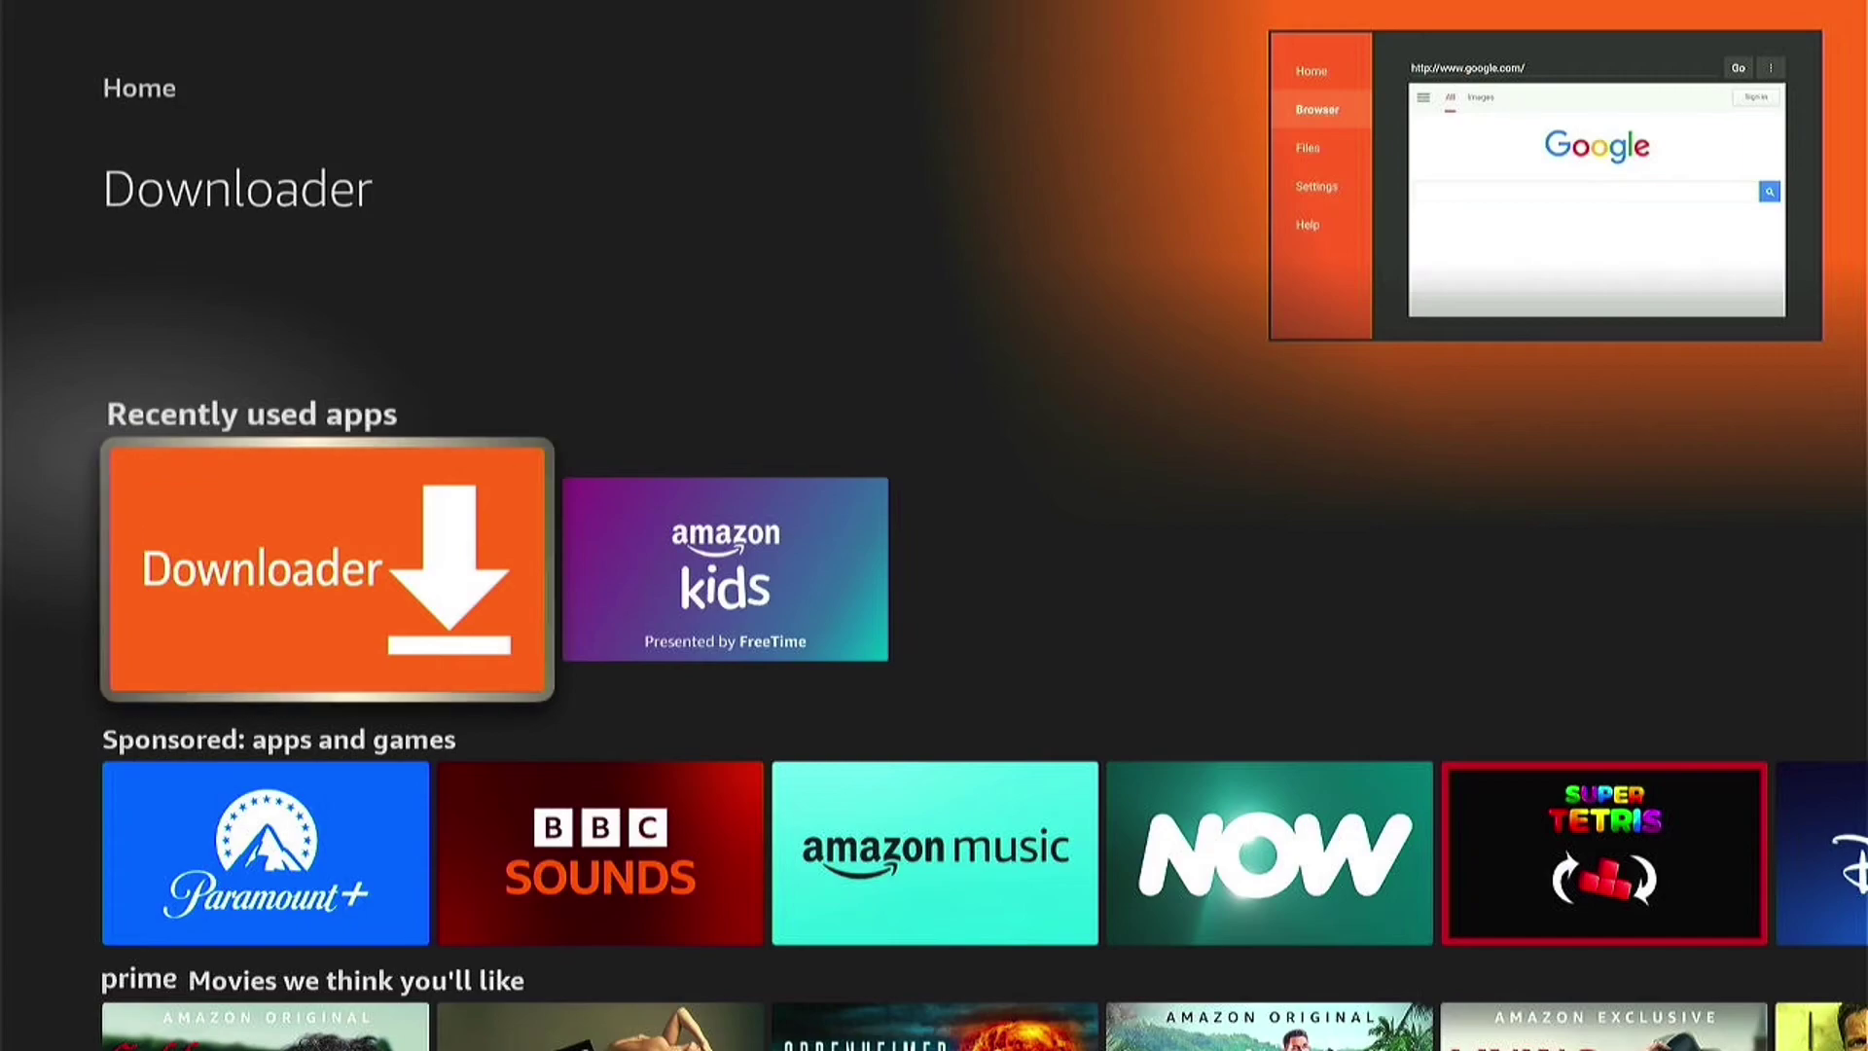
{"action": "key", "text": "Return"}
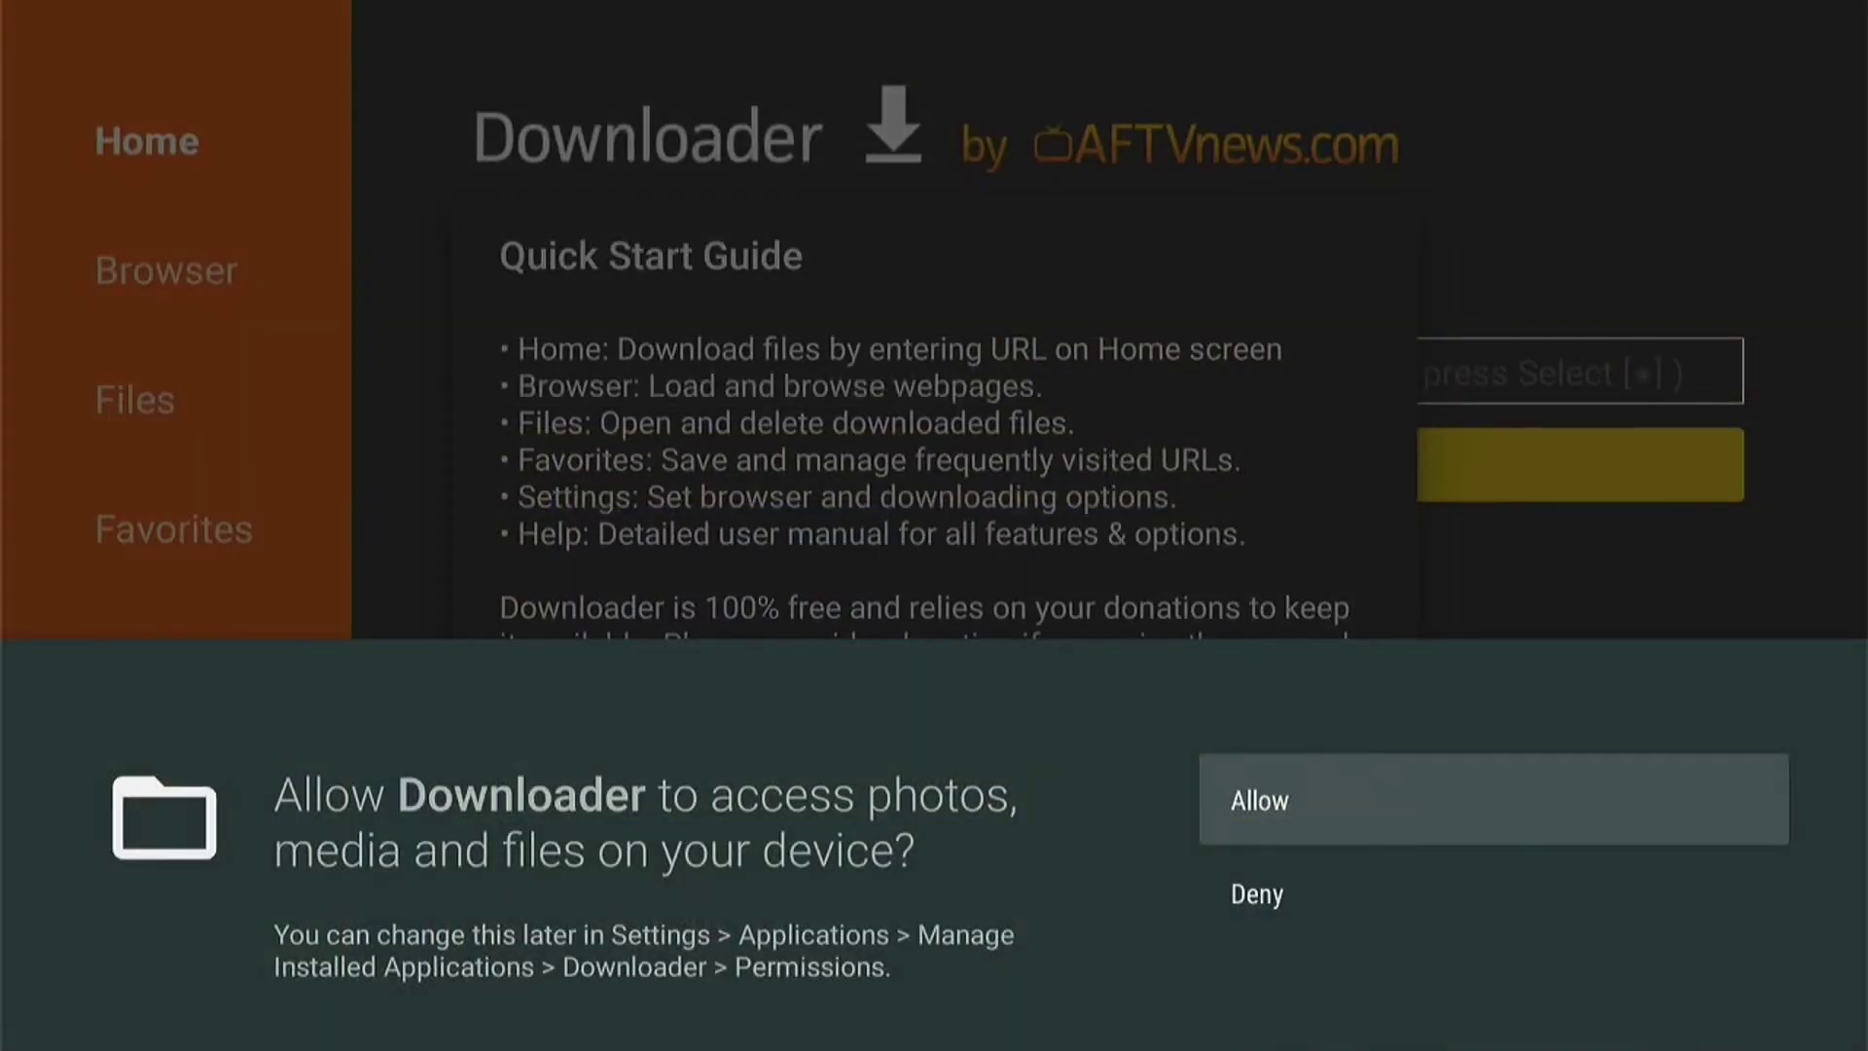
{"action": "key", "text": "Return"}
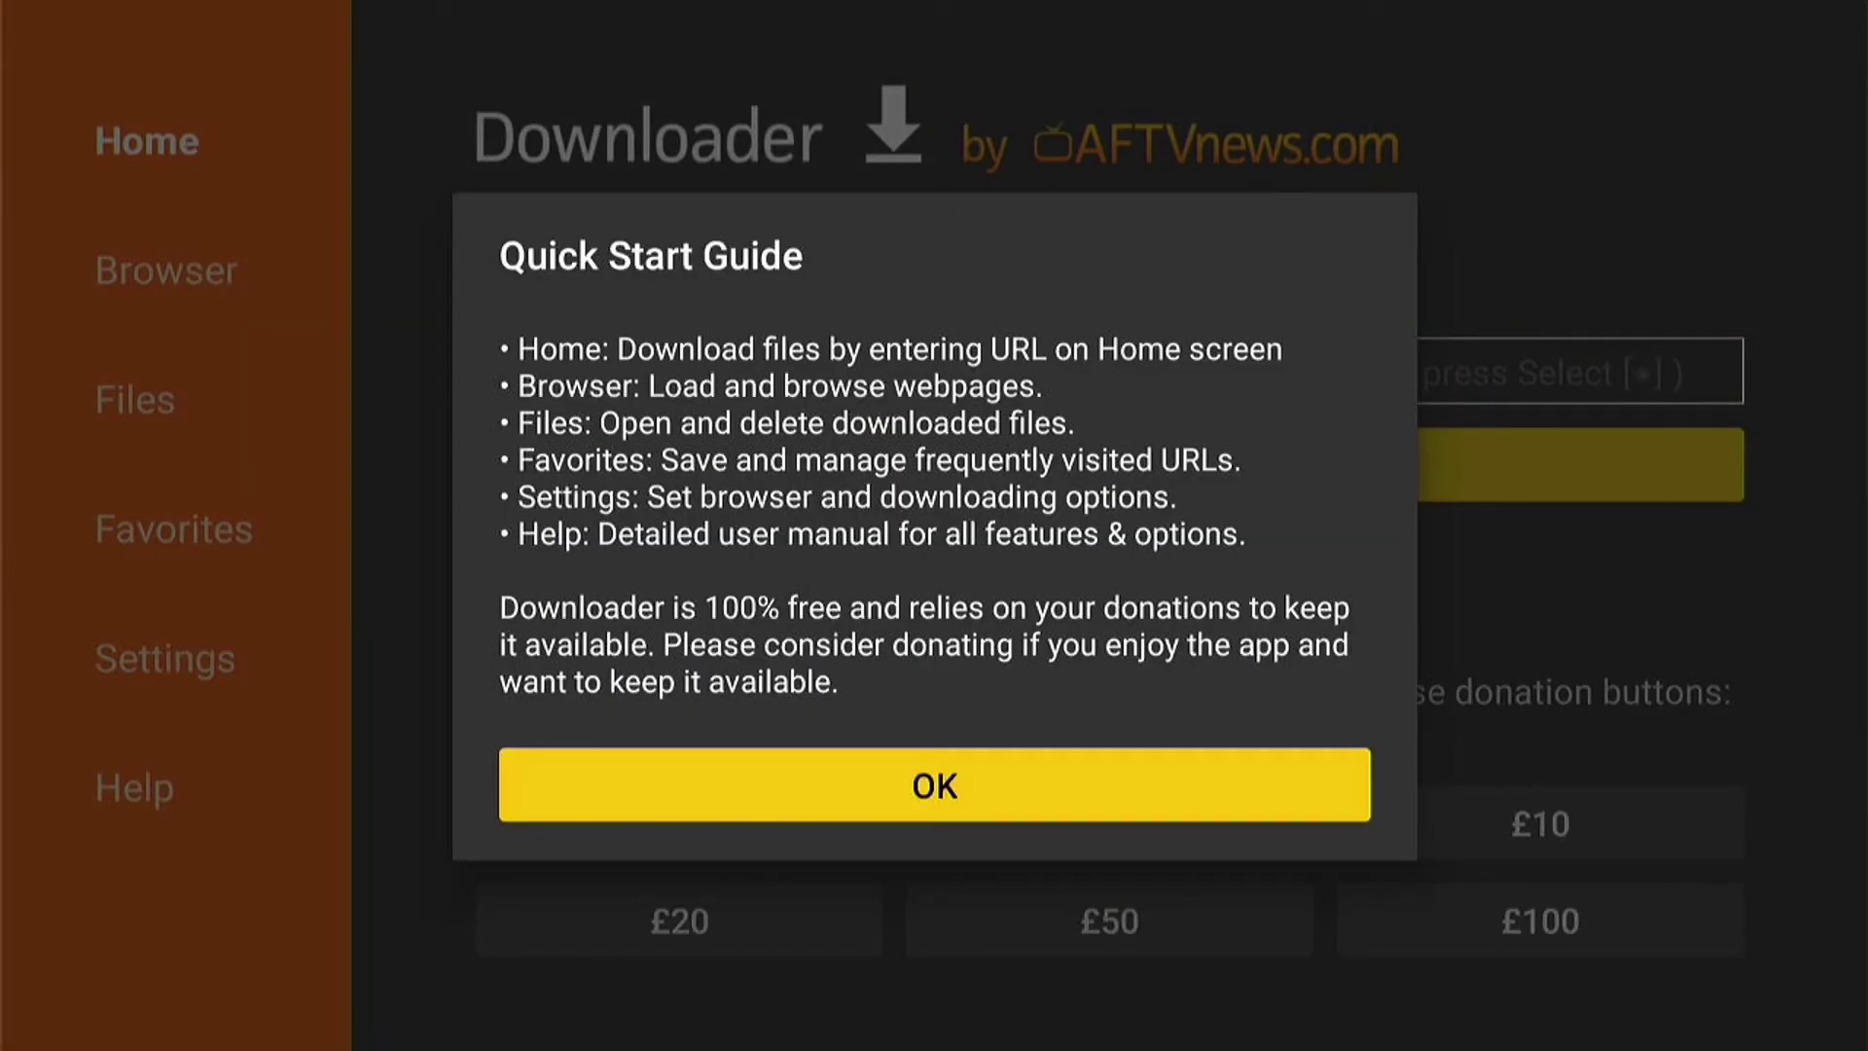
{"action": "key", "text": "Return"}
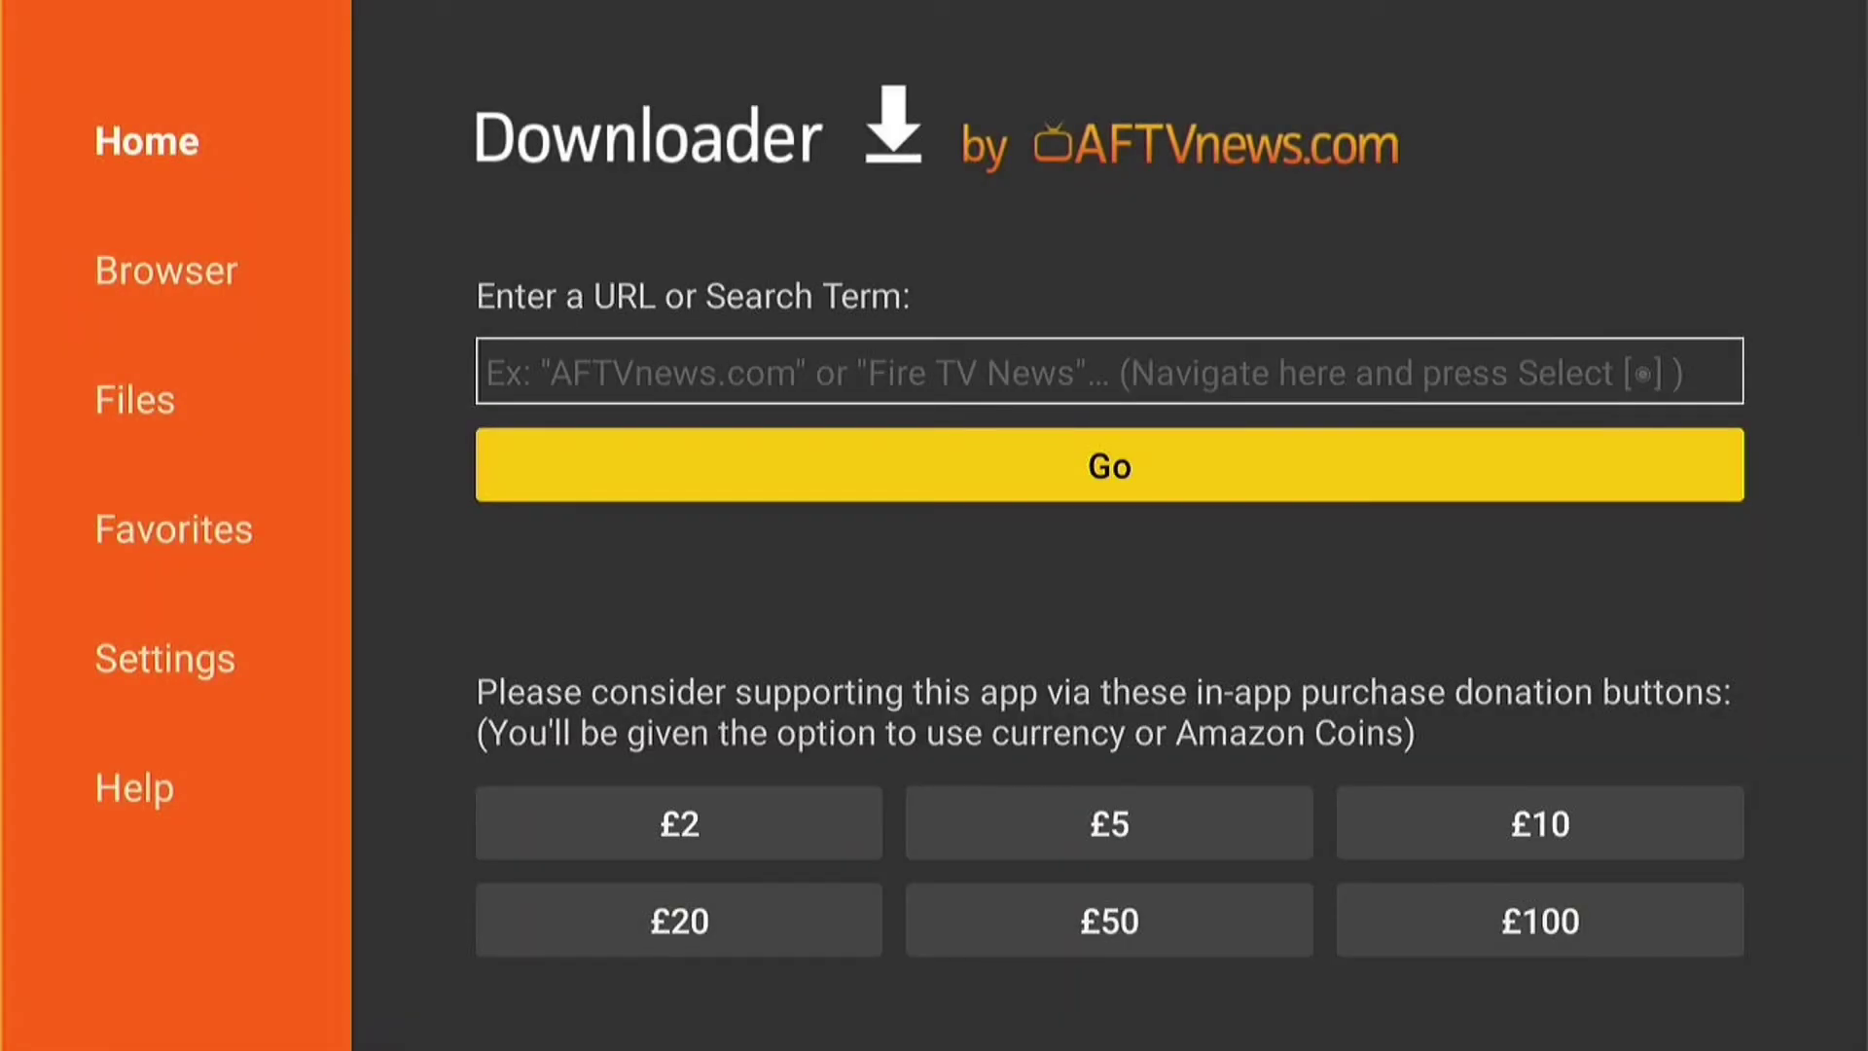
- Enter the code 741561 in Downloader's URL field
{"action": "key", "text": "Down"}
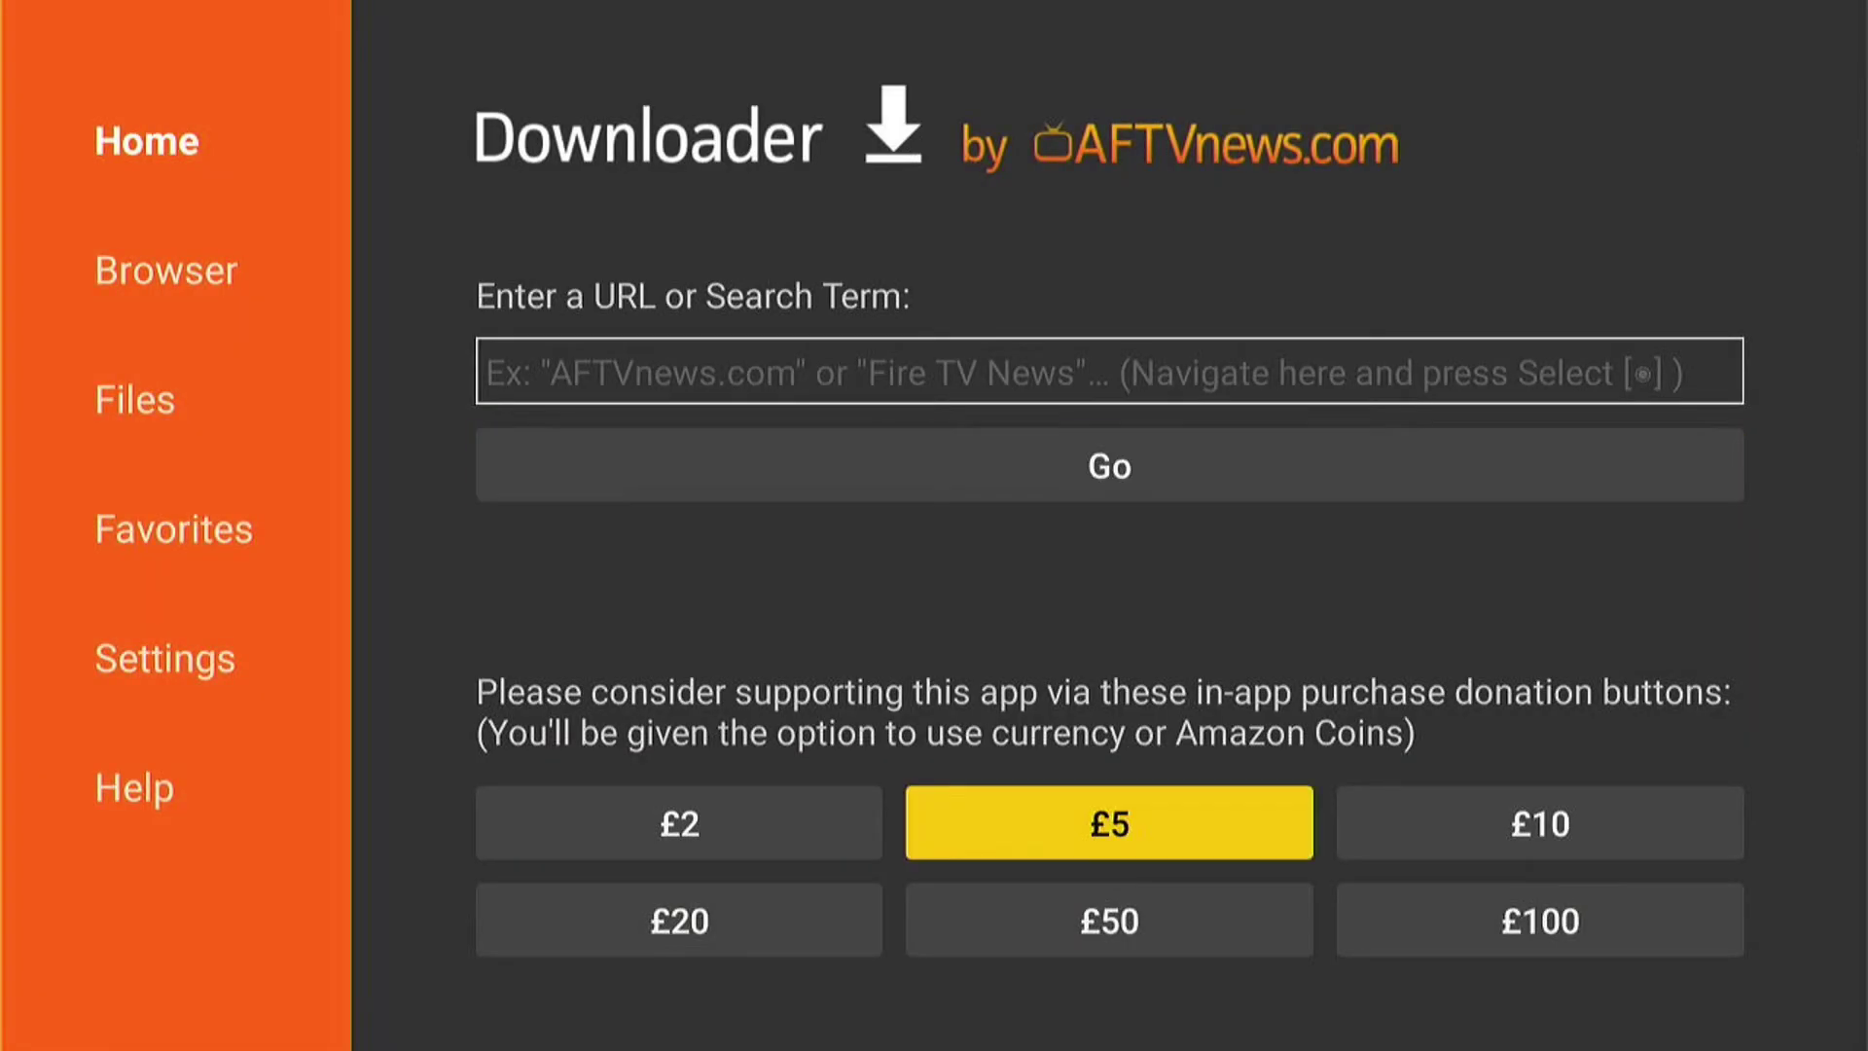
{"action": "key", "text": "Up"}
{"action": "key", "text": "Up"}
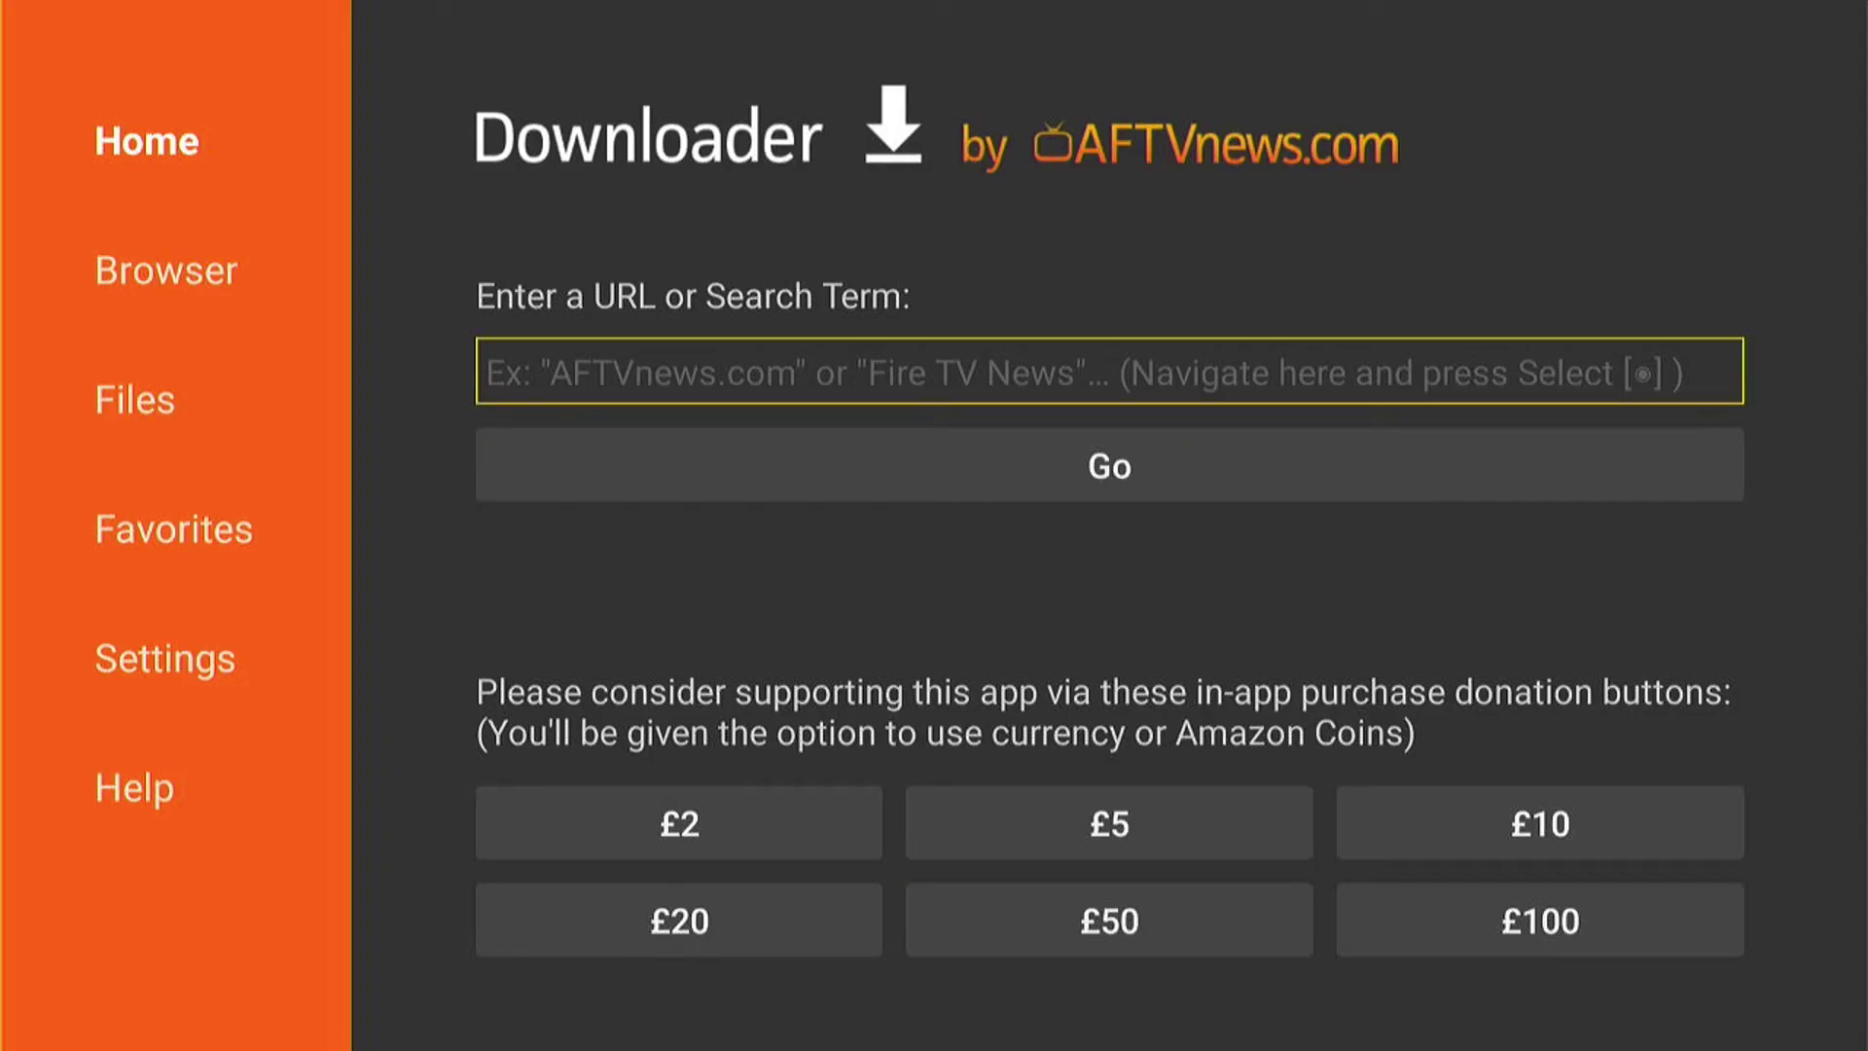
{"action": "key", "text": "Return"}
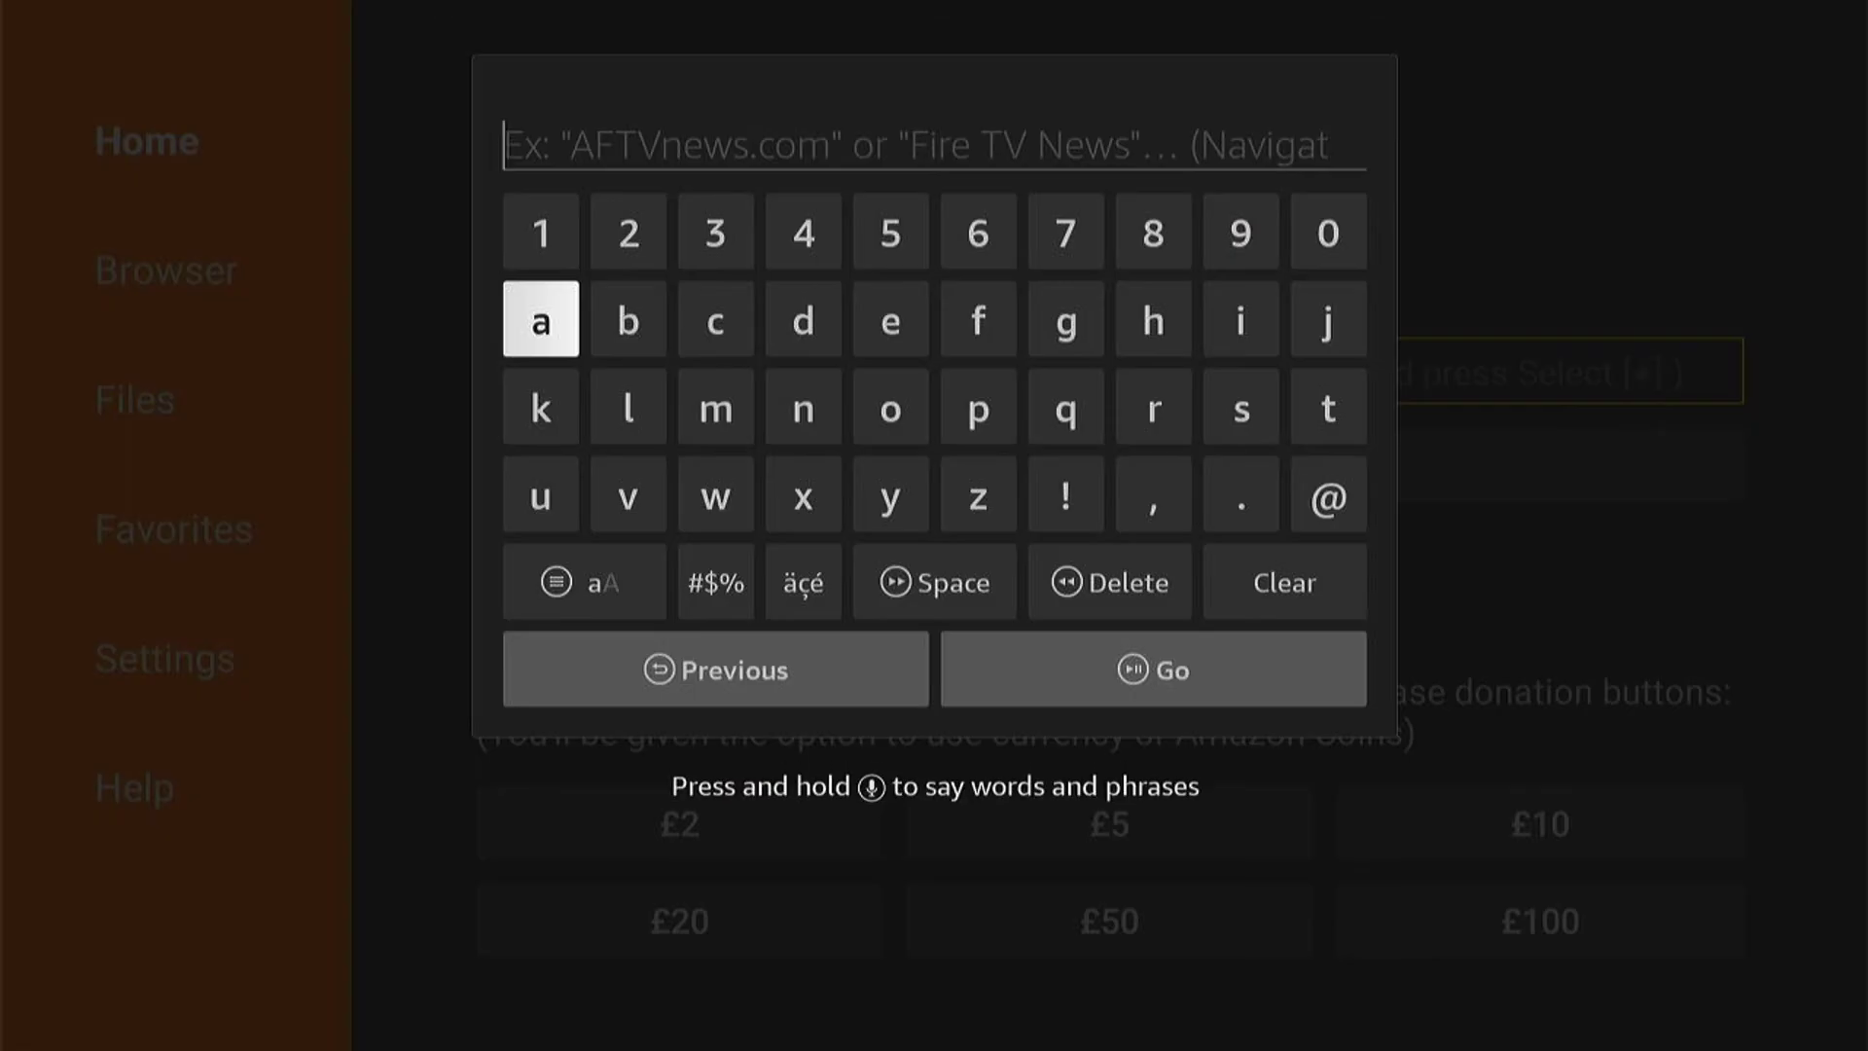
{"action": "key", "text": "Up"}
{"action": "key", "text": "Right"}
{"action": "key", "text": "Right"}
{"action": "key", "text": "Right"}
{"action": "key", "text": "Right"}
{"action": "key", "text": "Right"}
{"action": "key", "text": "Right"}
{"action": "key", "text": "Return"}
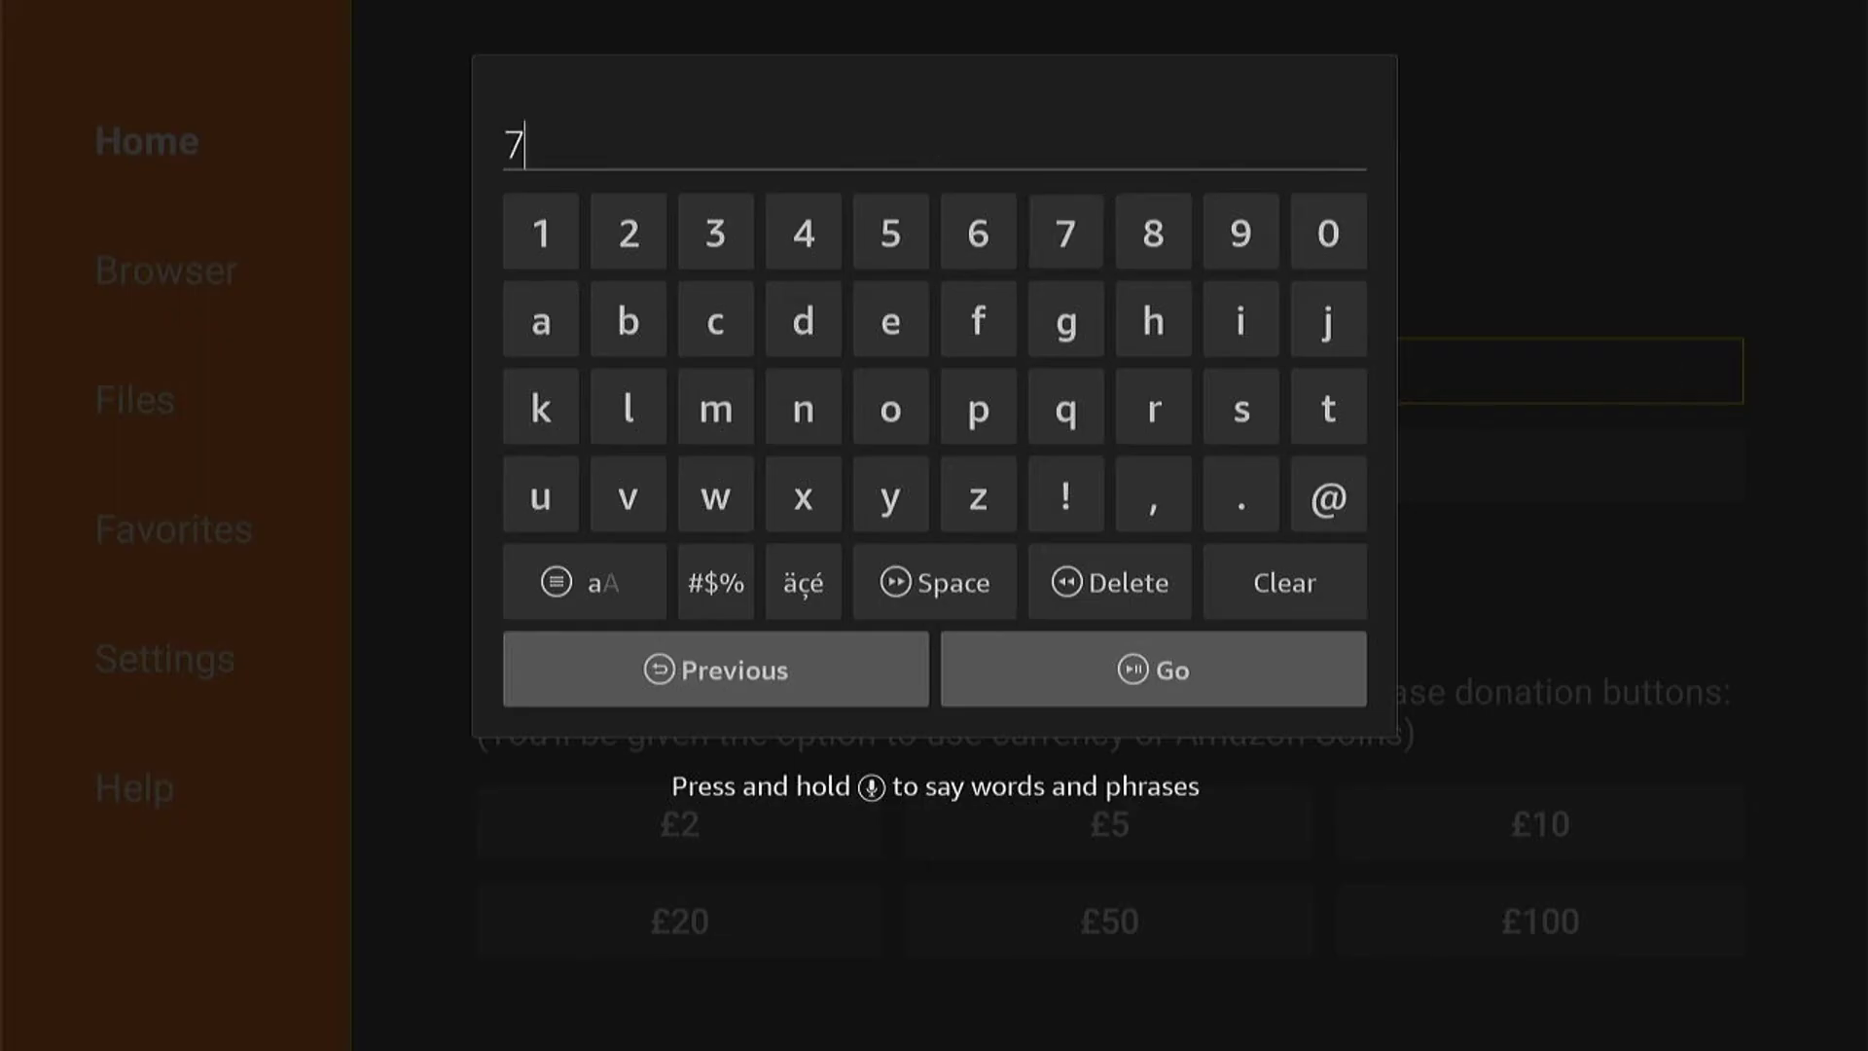
{"action": "key", "text": "Left"}
{"action": "key", "text": "Left"}
{"action": "key", "text": "Left"}
{"action": "key", "text": "Return"}
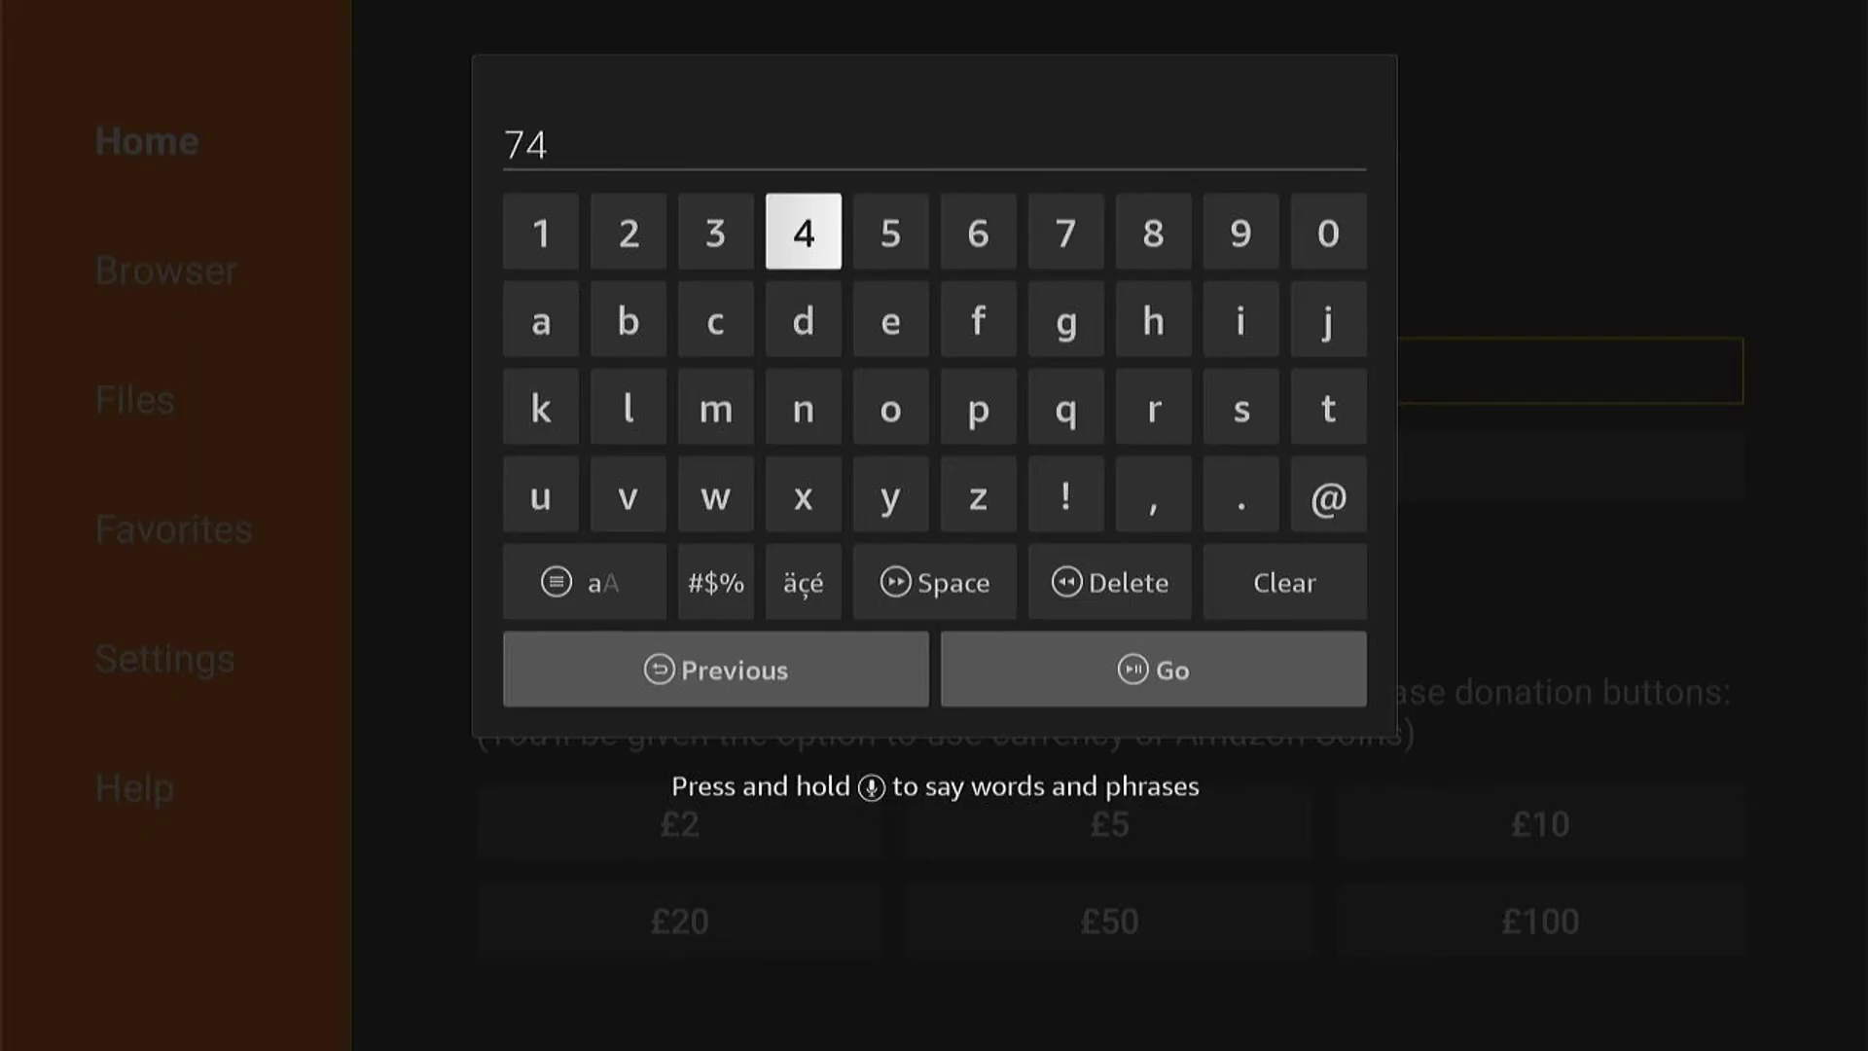
{"action": "key", "text": "Left"}
{"action": "key", "text": "Left"}
{"action": "key", "text": "Left"}
{"action": "key", "text": "Return"}
{"action": "key", "text": "Right"}
{"action": "key", "text": "Right"}
{"action": "key", "text": "Right"}
{"action": "key", "text": "Right"}
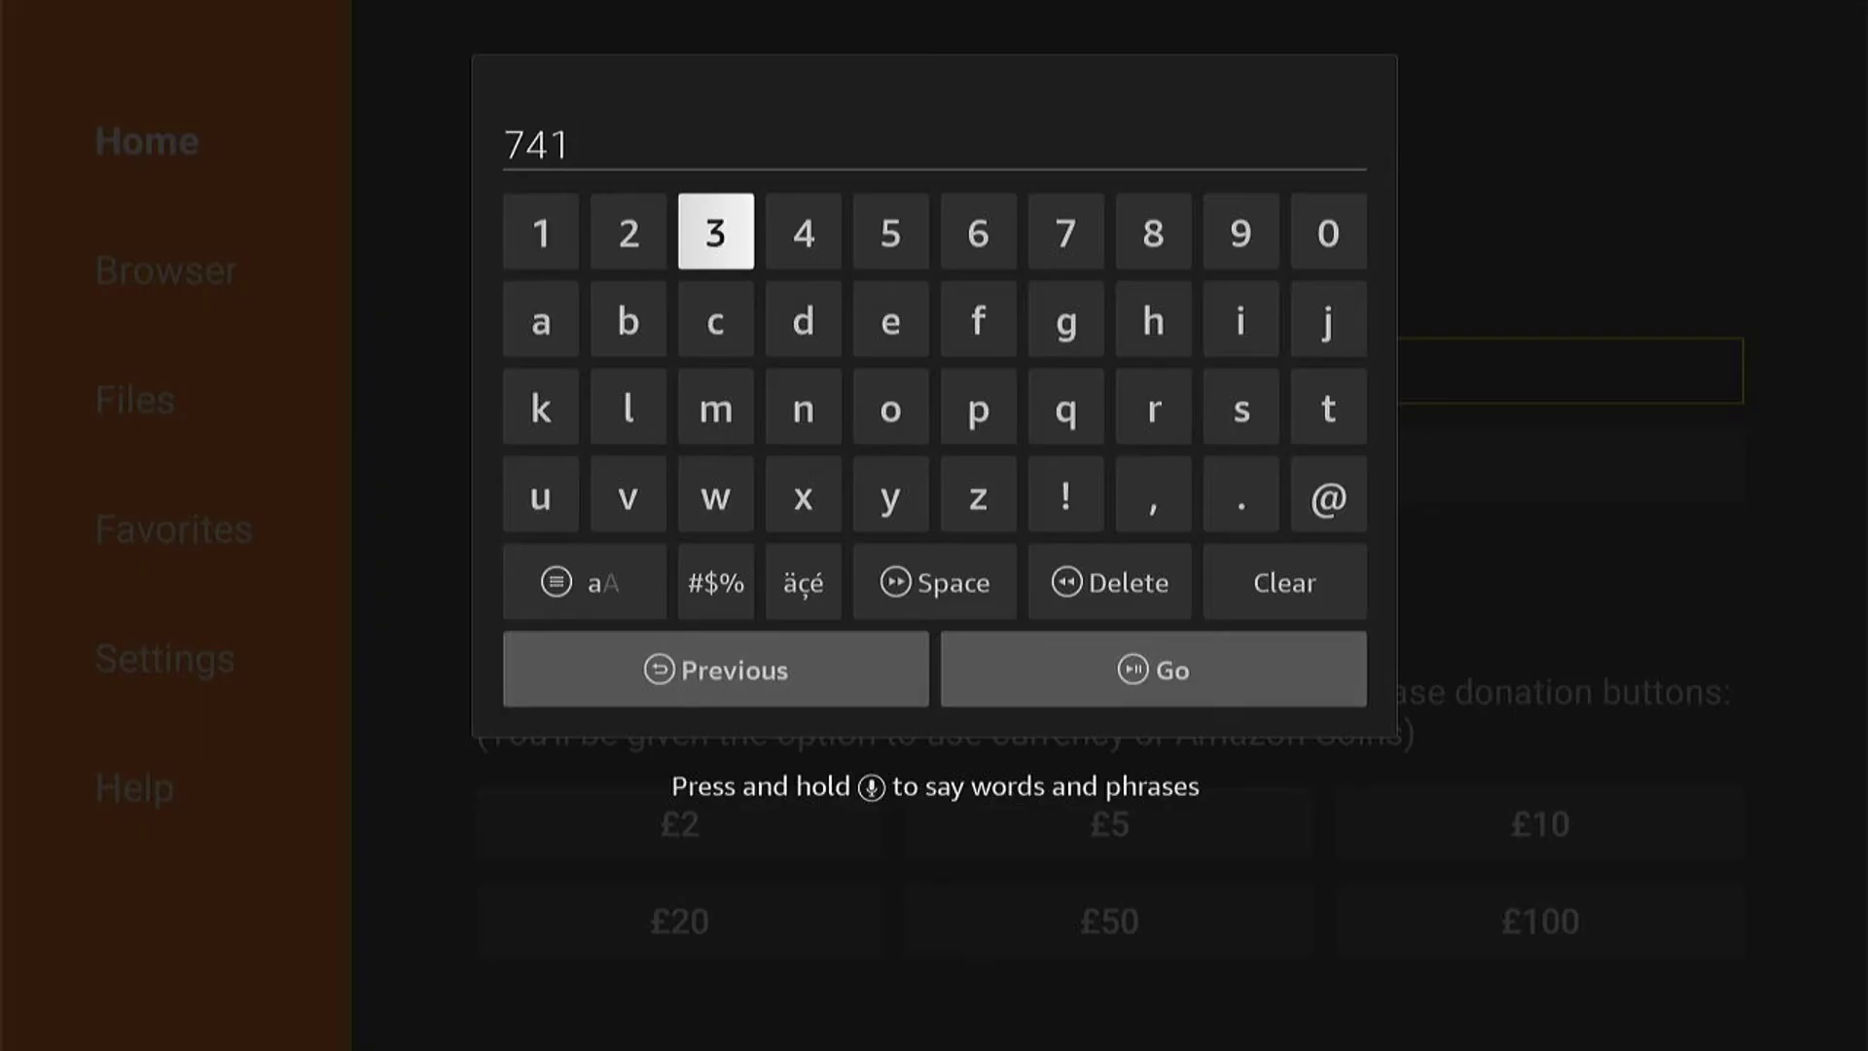
{"action": "key", "text": "Return"}
{"action": "key", "text": "Right"}
{"action": "key", "text": "Return"}
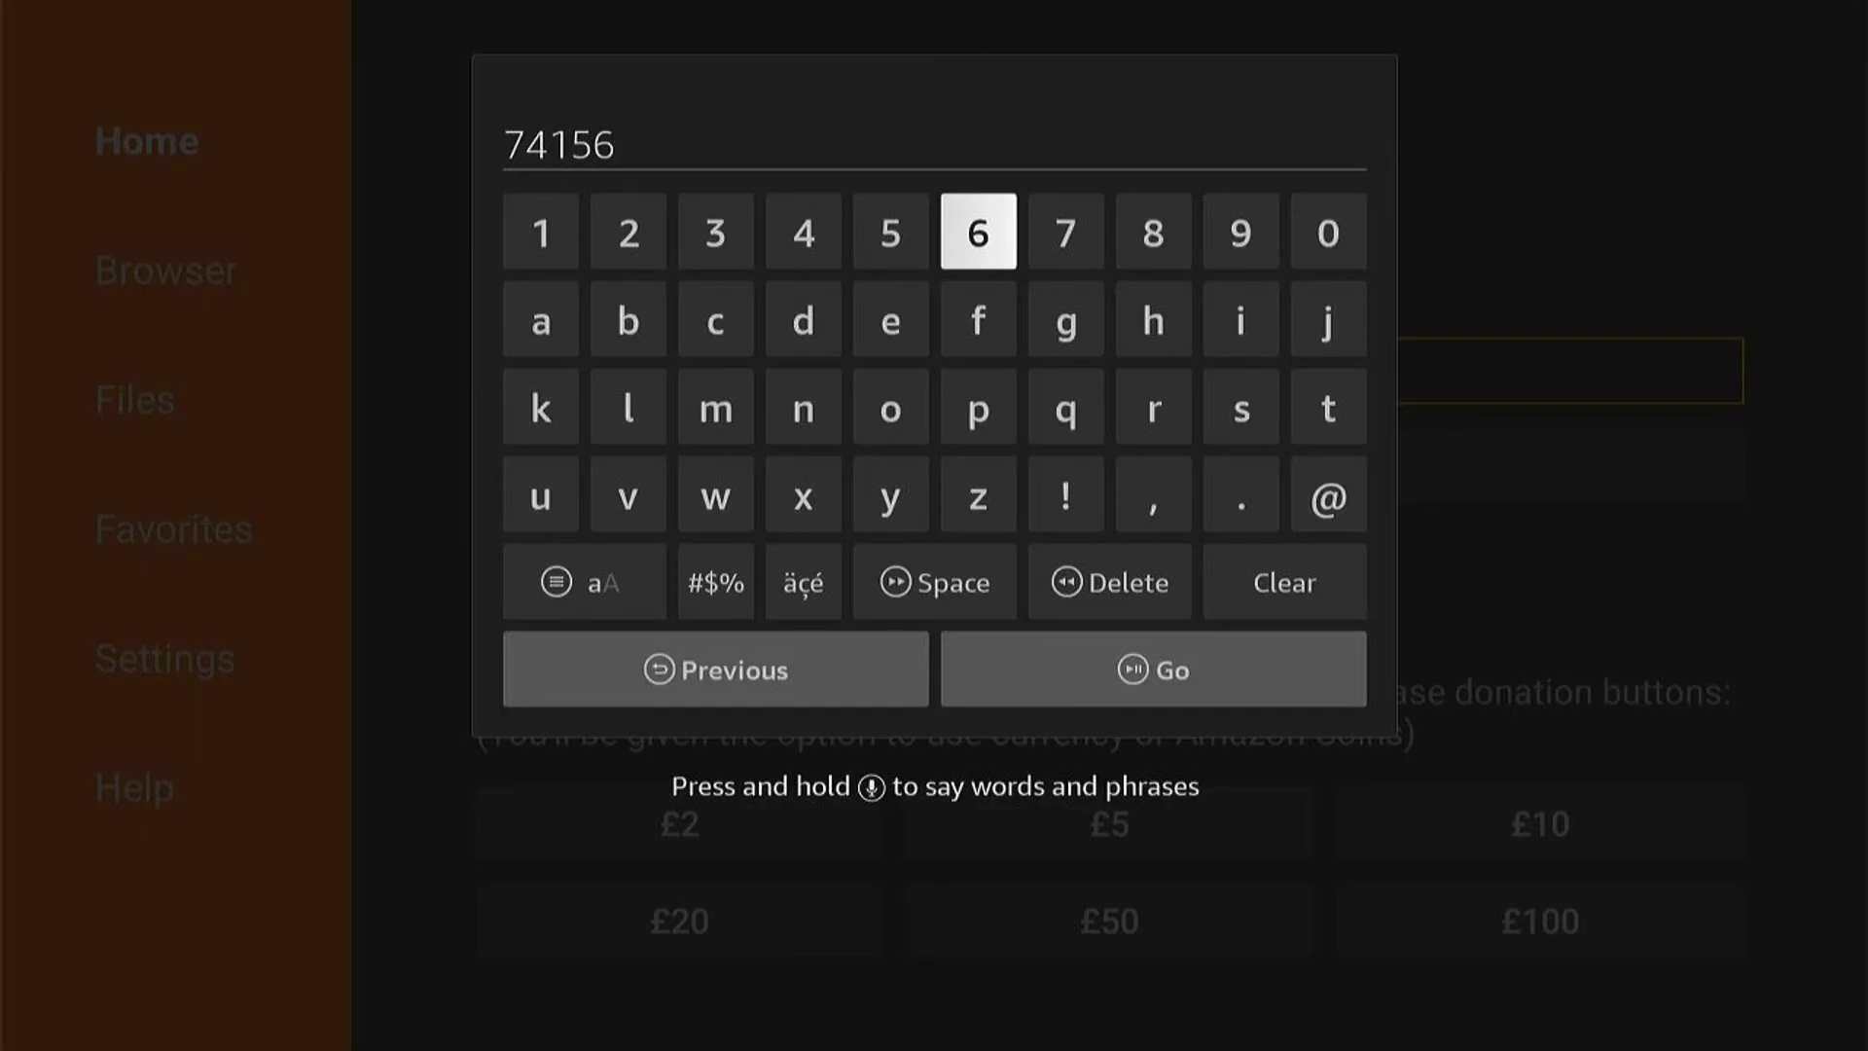
{"action": "key", "text": "Left"}
{"action": "key", "text": "Left"}
{"action": "key", "text": "Left"}
{"action": "key", "text": "Left"}
{"action": "key", "text": "Left"}
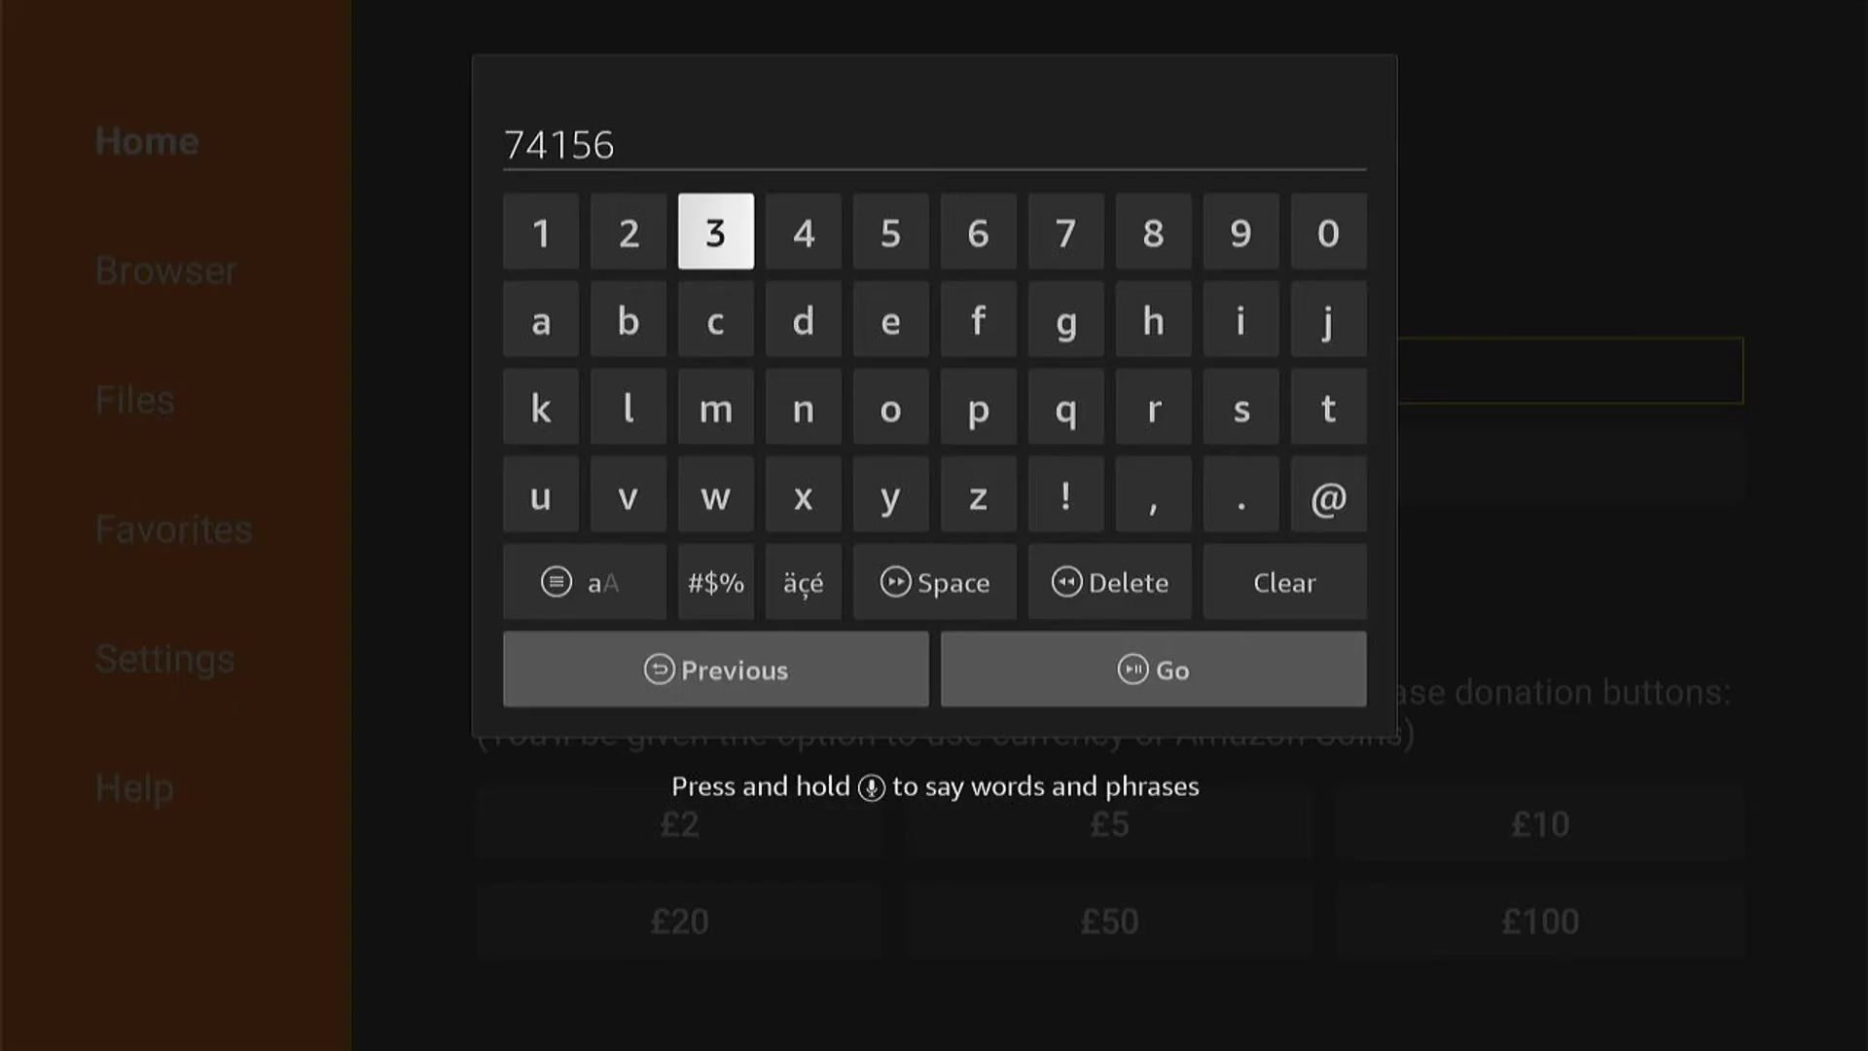
{"action": "key", "text": "Return"}
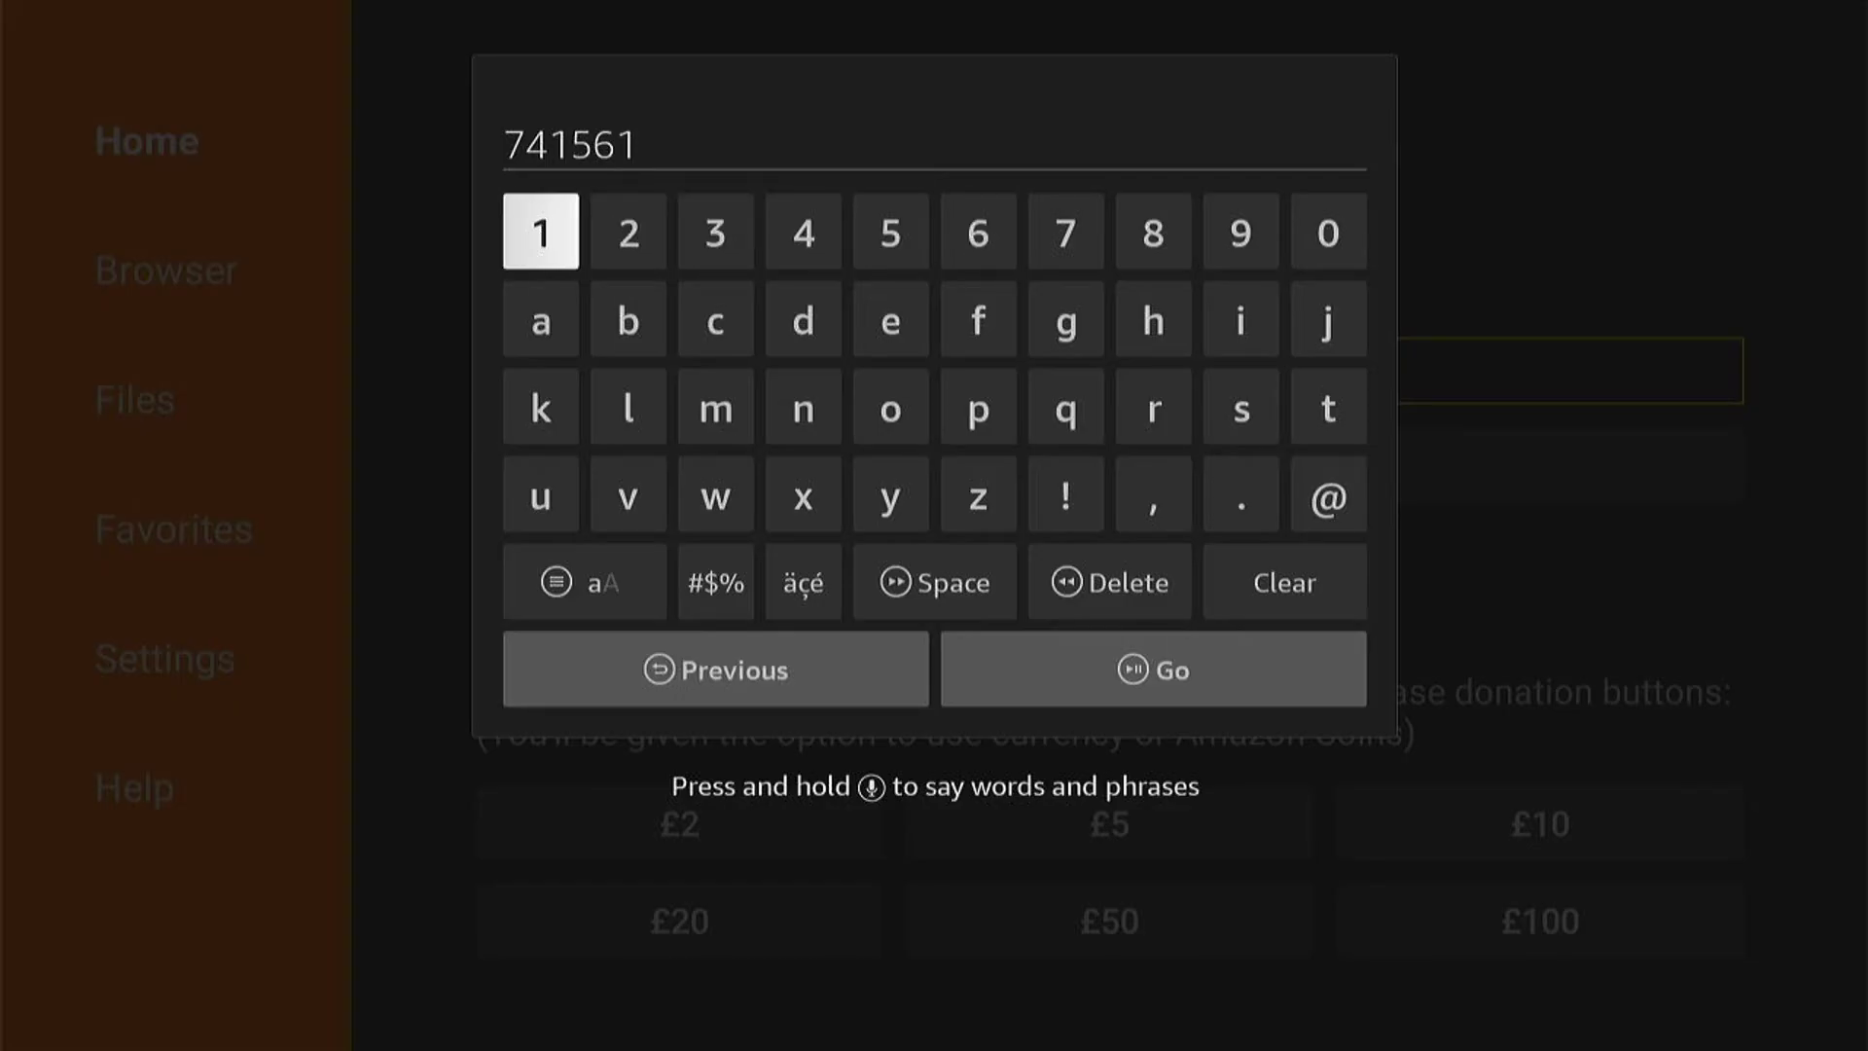
- Submit the code with Go to download the BBC iPlayer APK
{"action": "key", "text": "Down"}
{"action": "key", "text": "Down"}
{"action": "key", "text": "Down"}
{"action": "key", "text": "Down"}
{"action": "key", "text": "Down"}
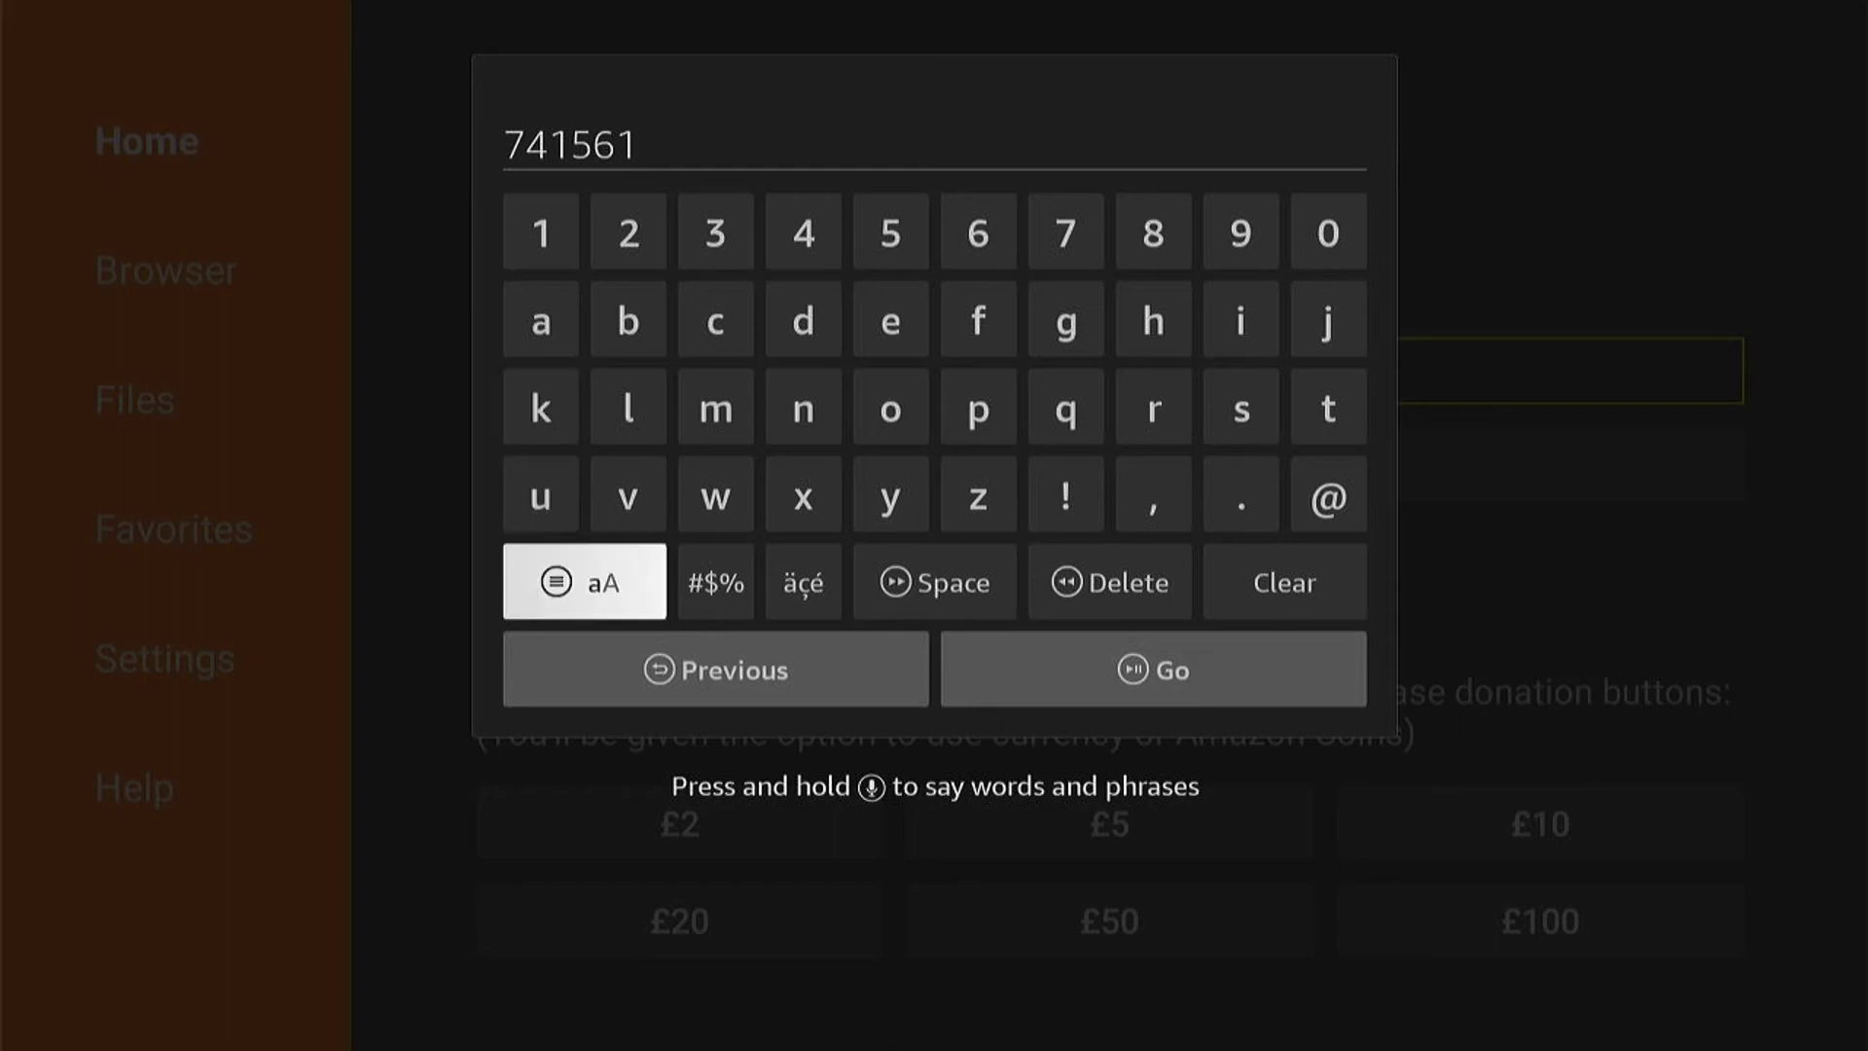
{"action": "key", "text": "Right"}
{"action": "key", "text": "Return"}
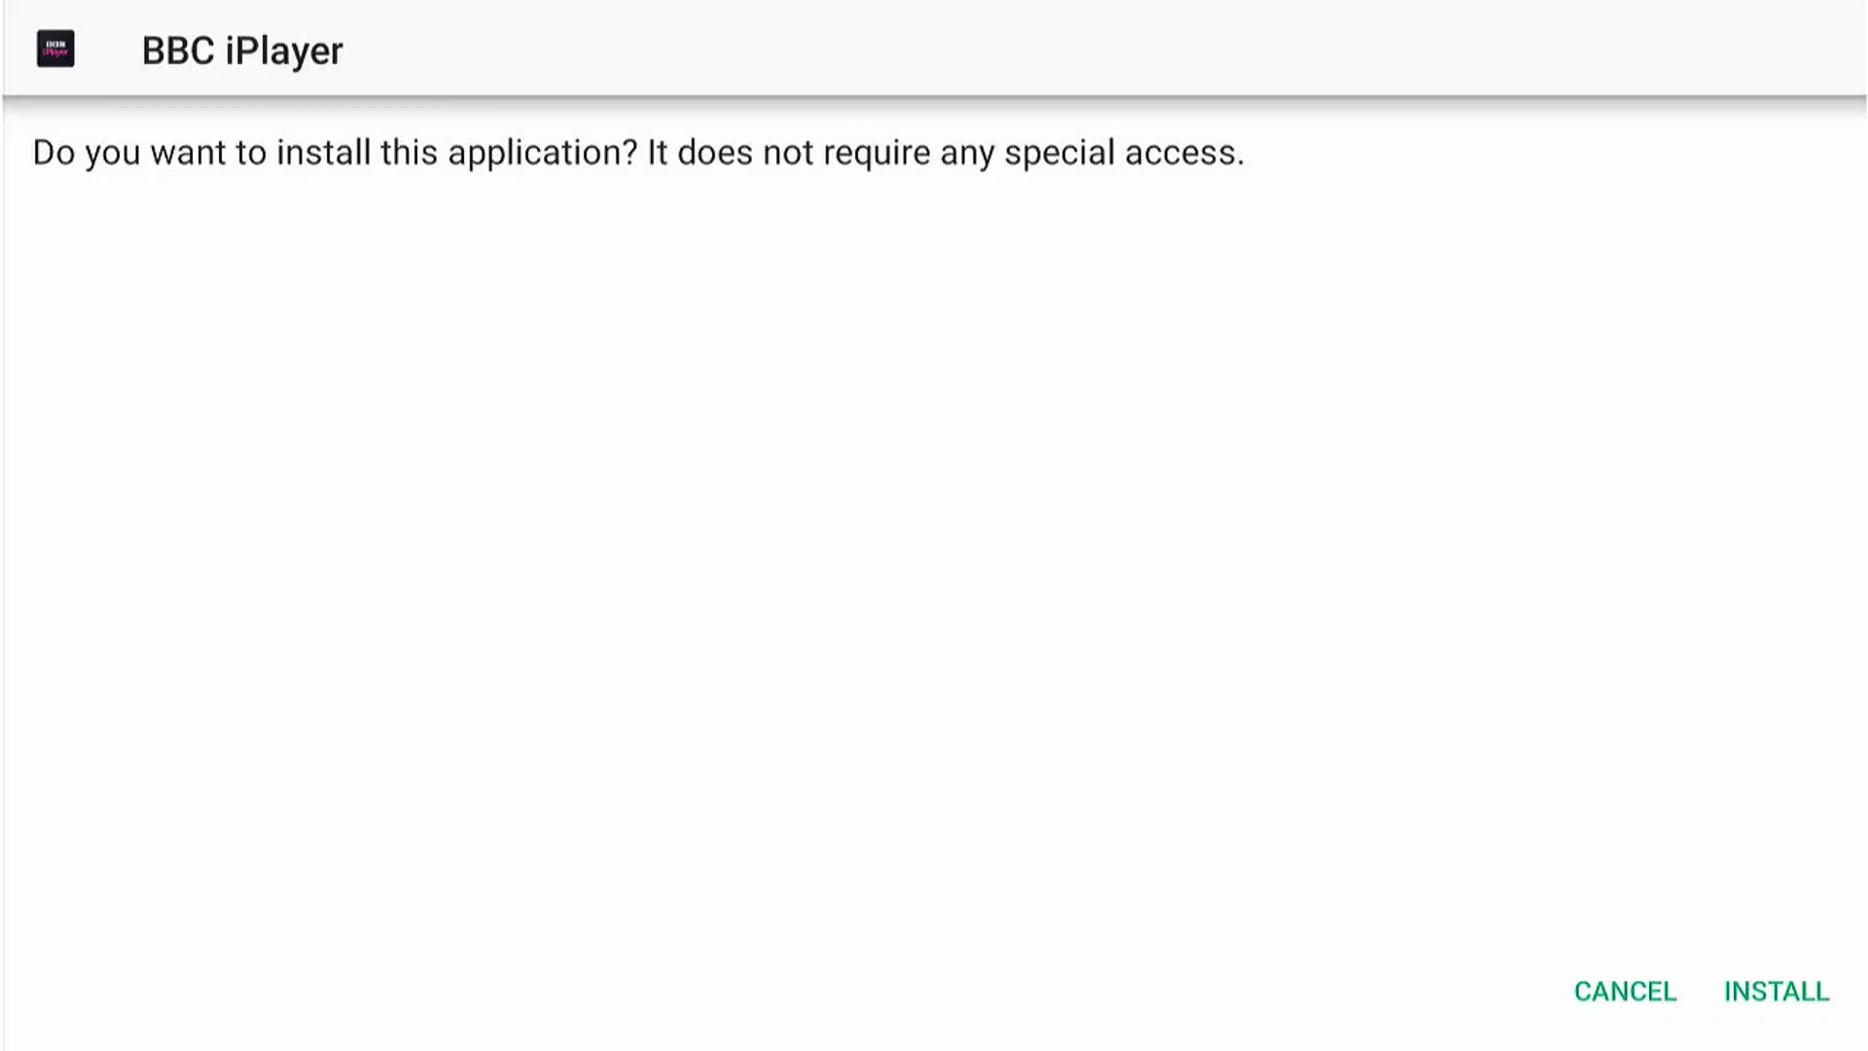
- Approve INSTALL on the BBC iPlayer prompt and install the app
{"action": "key", "text": "Right"}
{"action": "key", "text": "Return"}
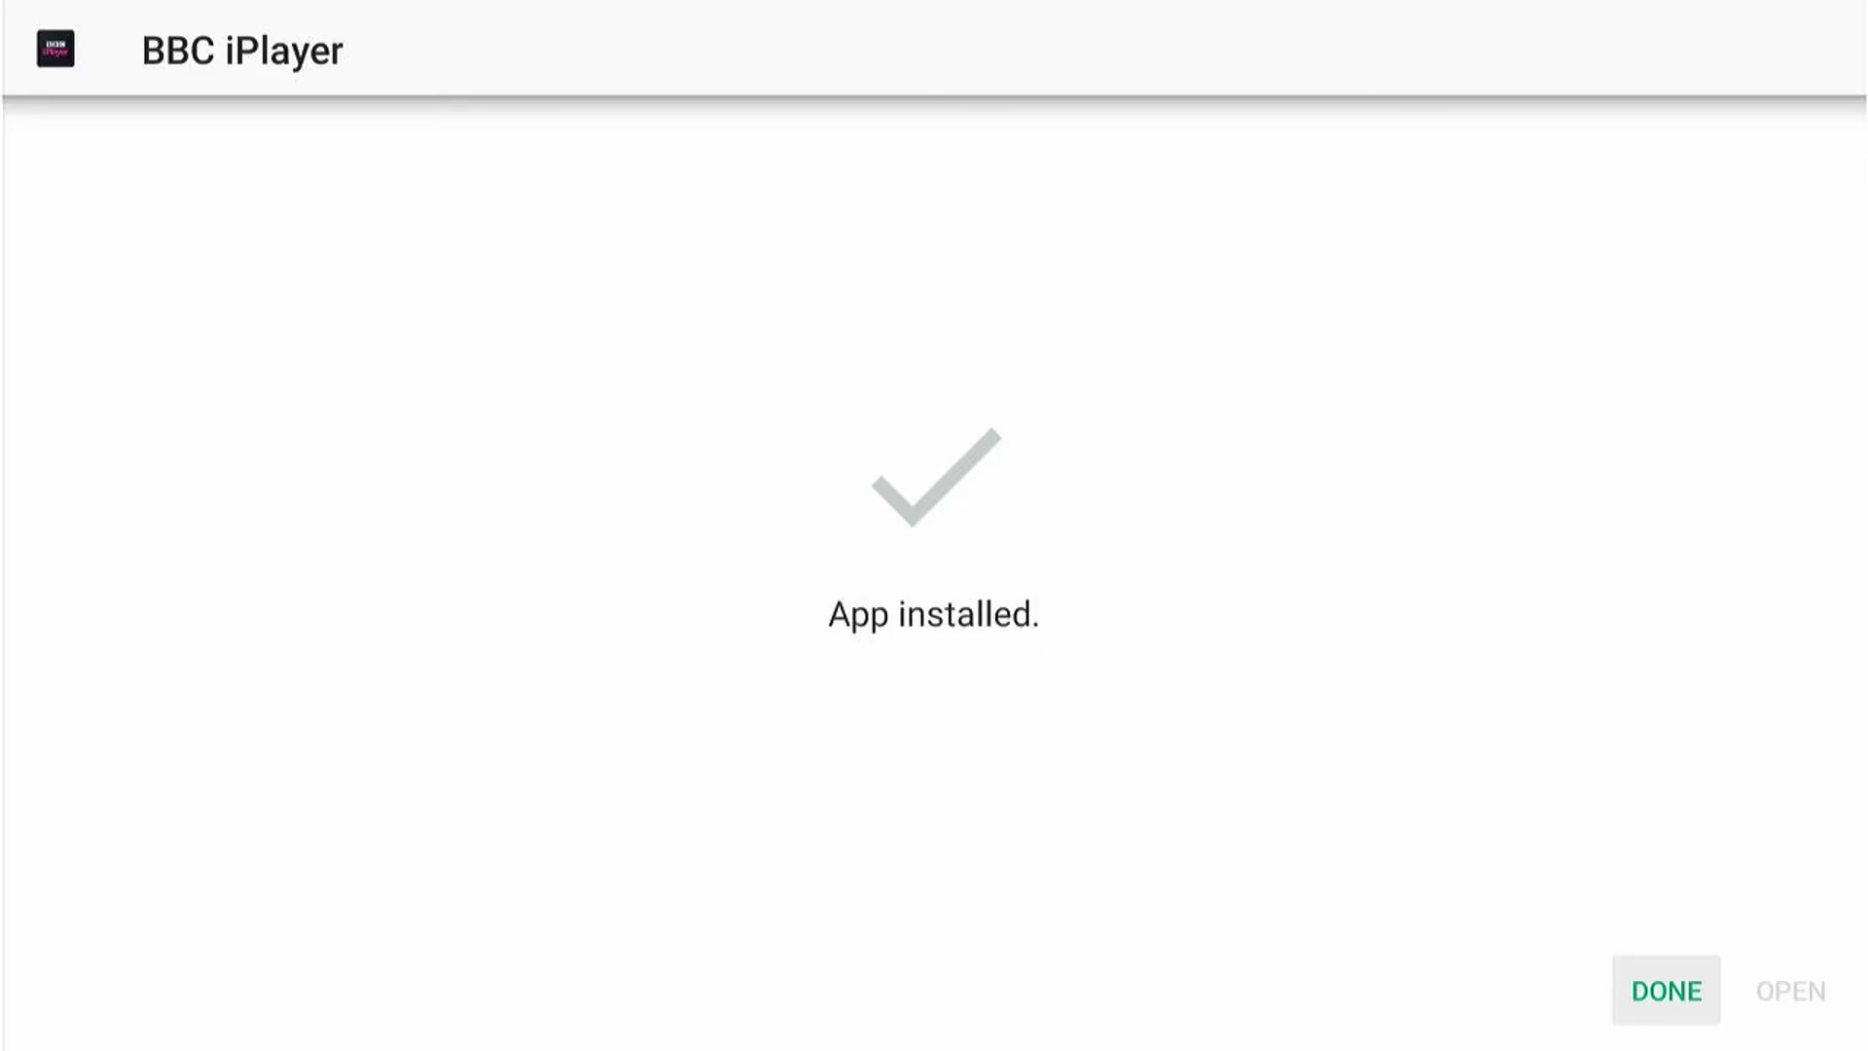
- Choose Done, delete BBC_iPlayer_v0.4.7.apk in Downloader, and return to the home screen
{"action": "key", "text": "Return"}
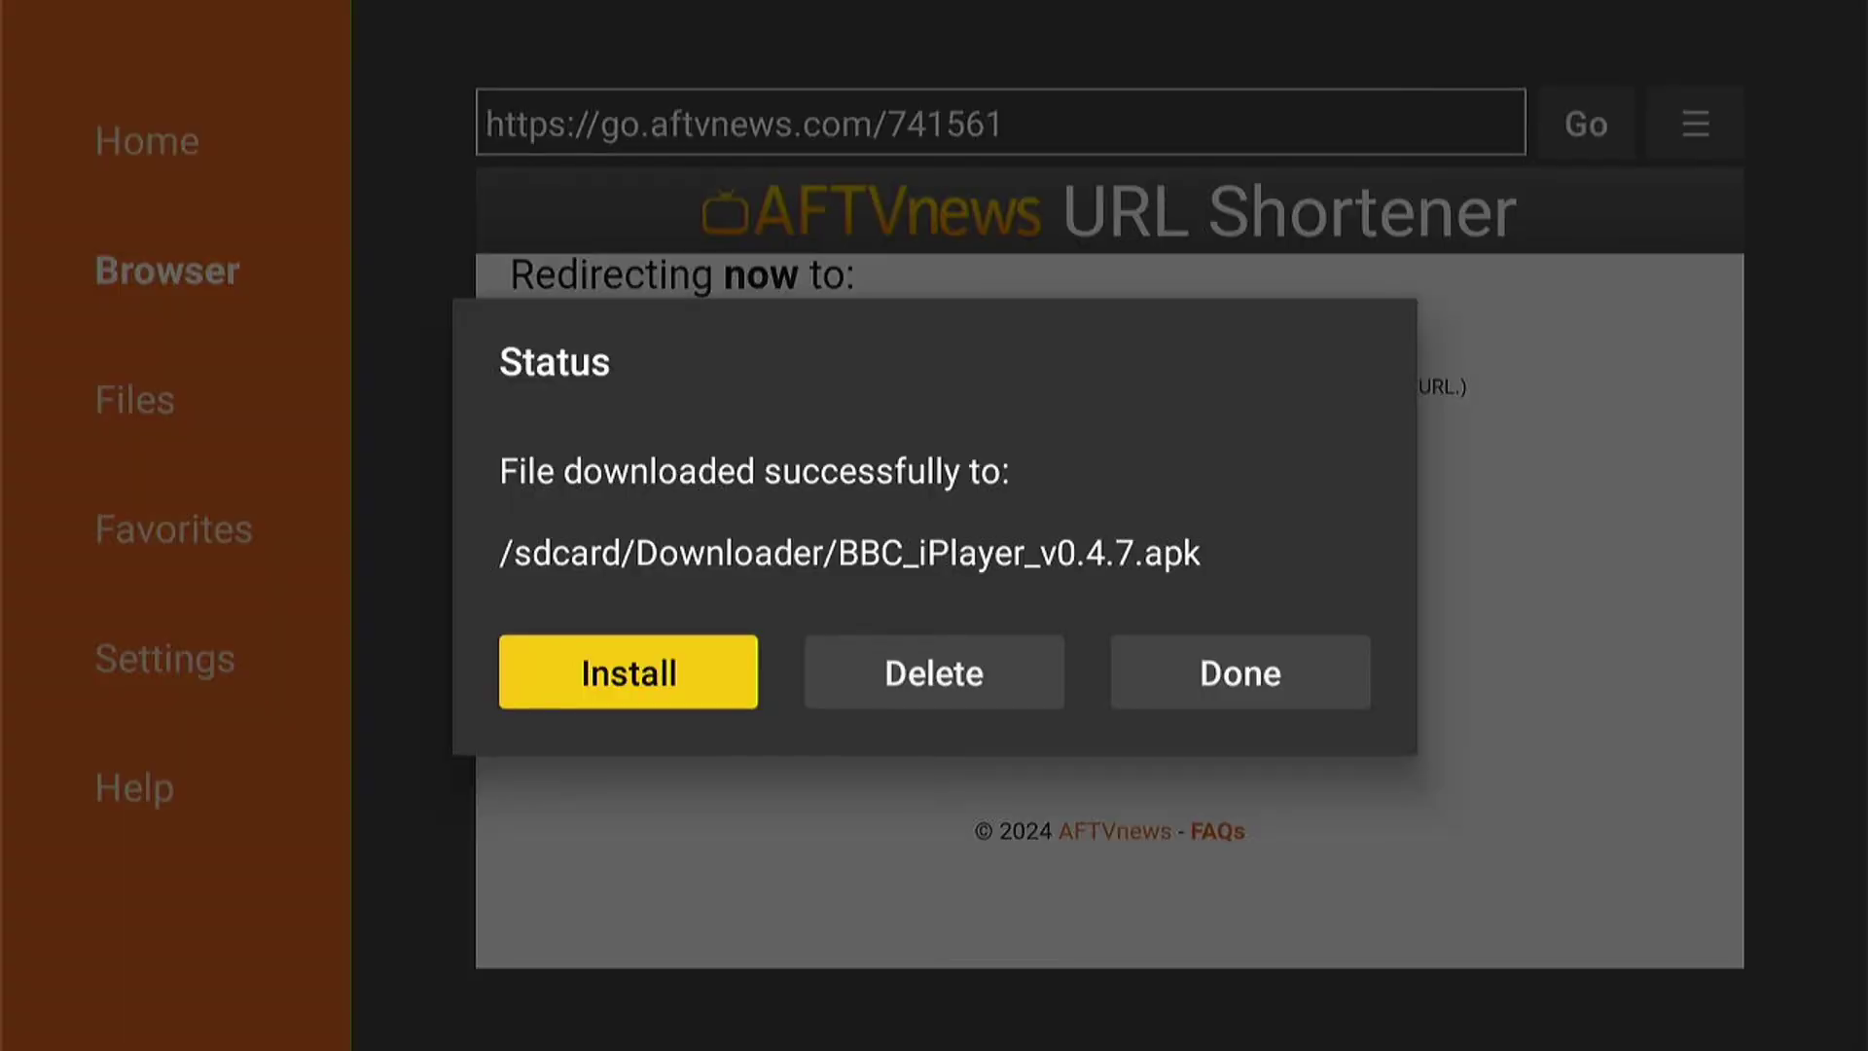
{"action": "key", "text": "Right"}
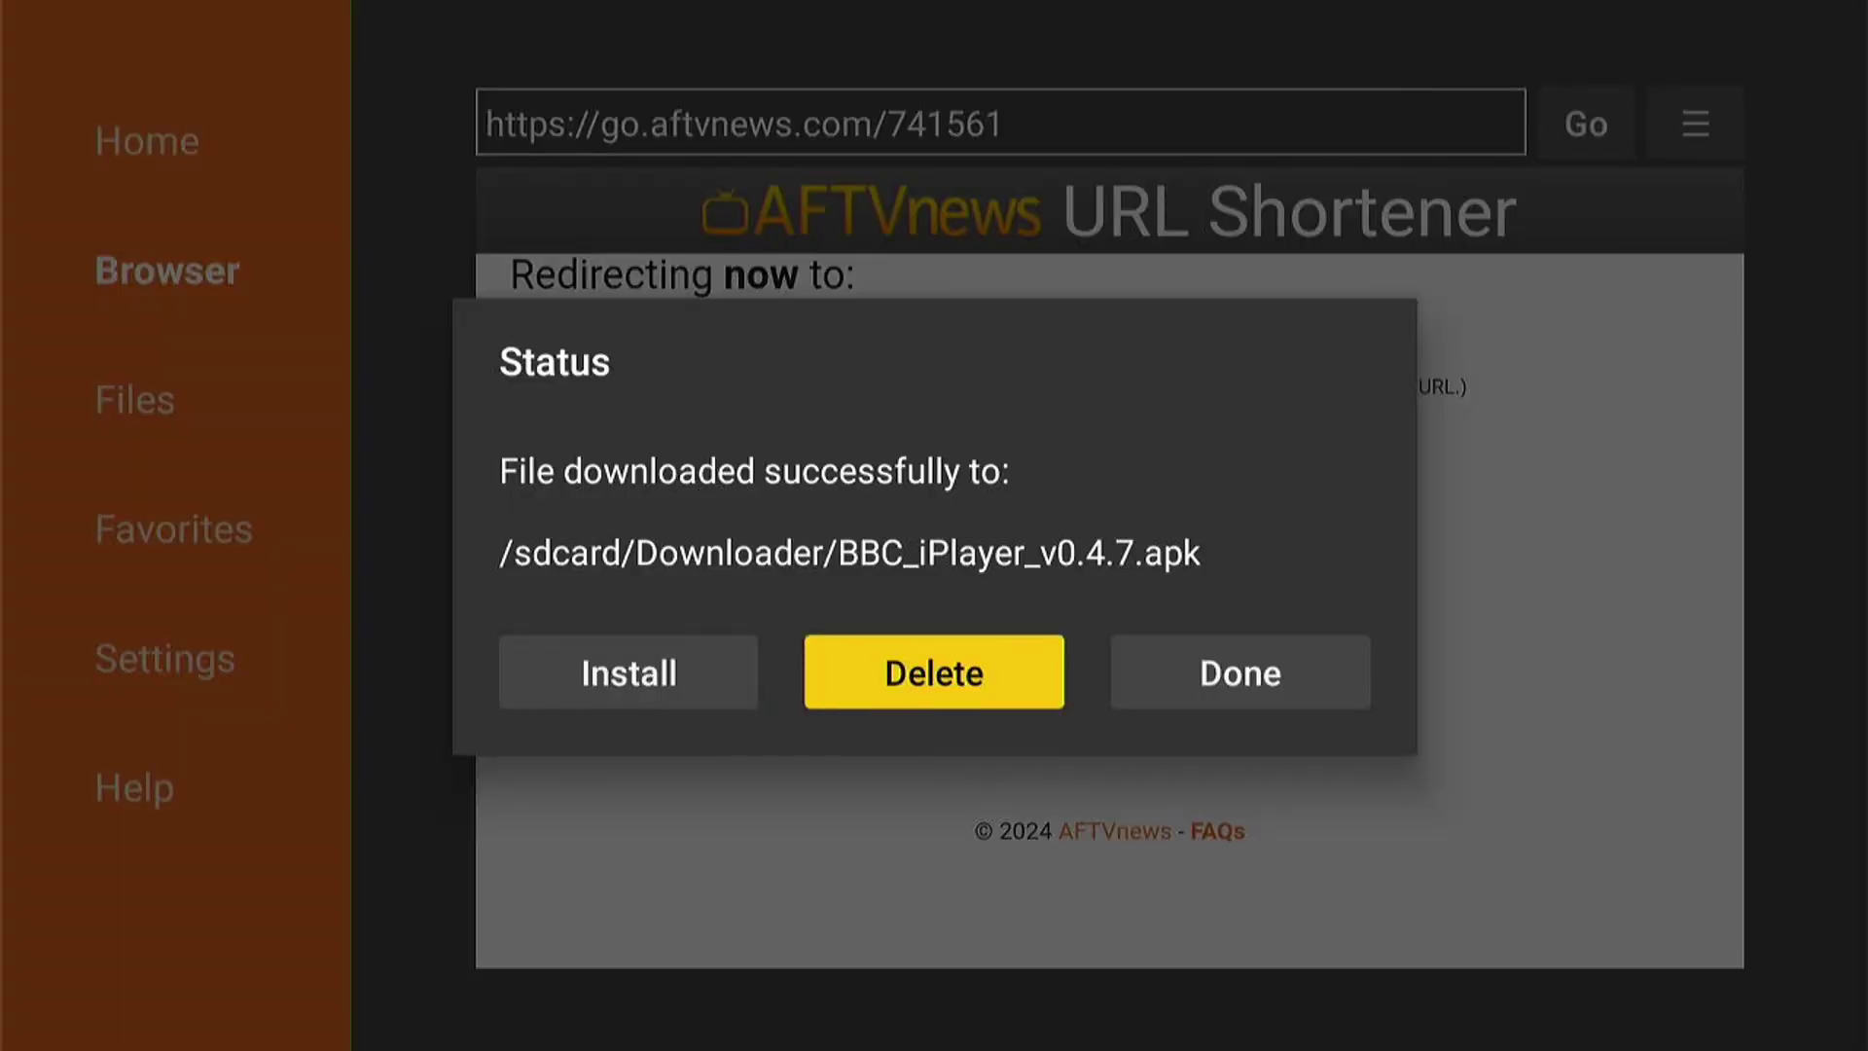
{"action": "key", "text": "Return"}
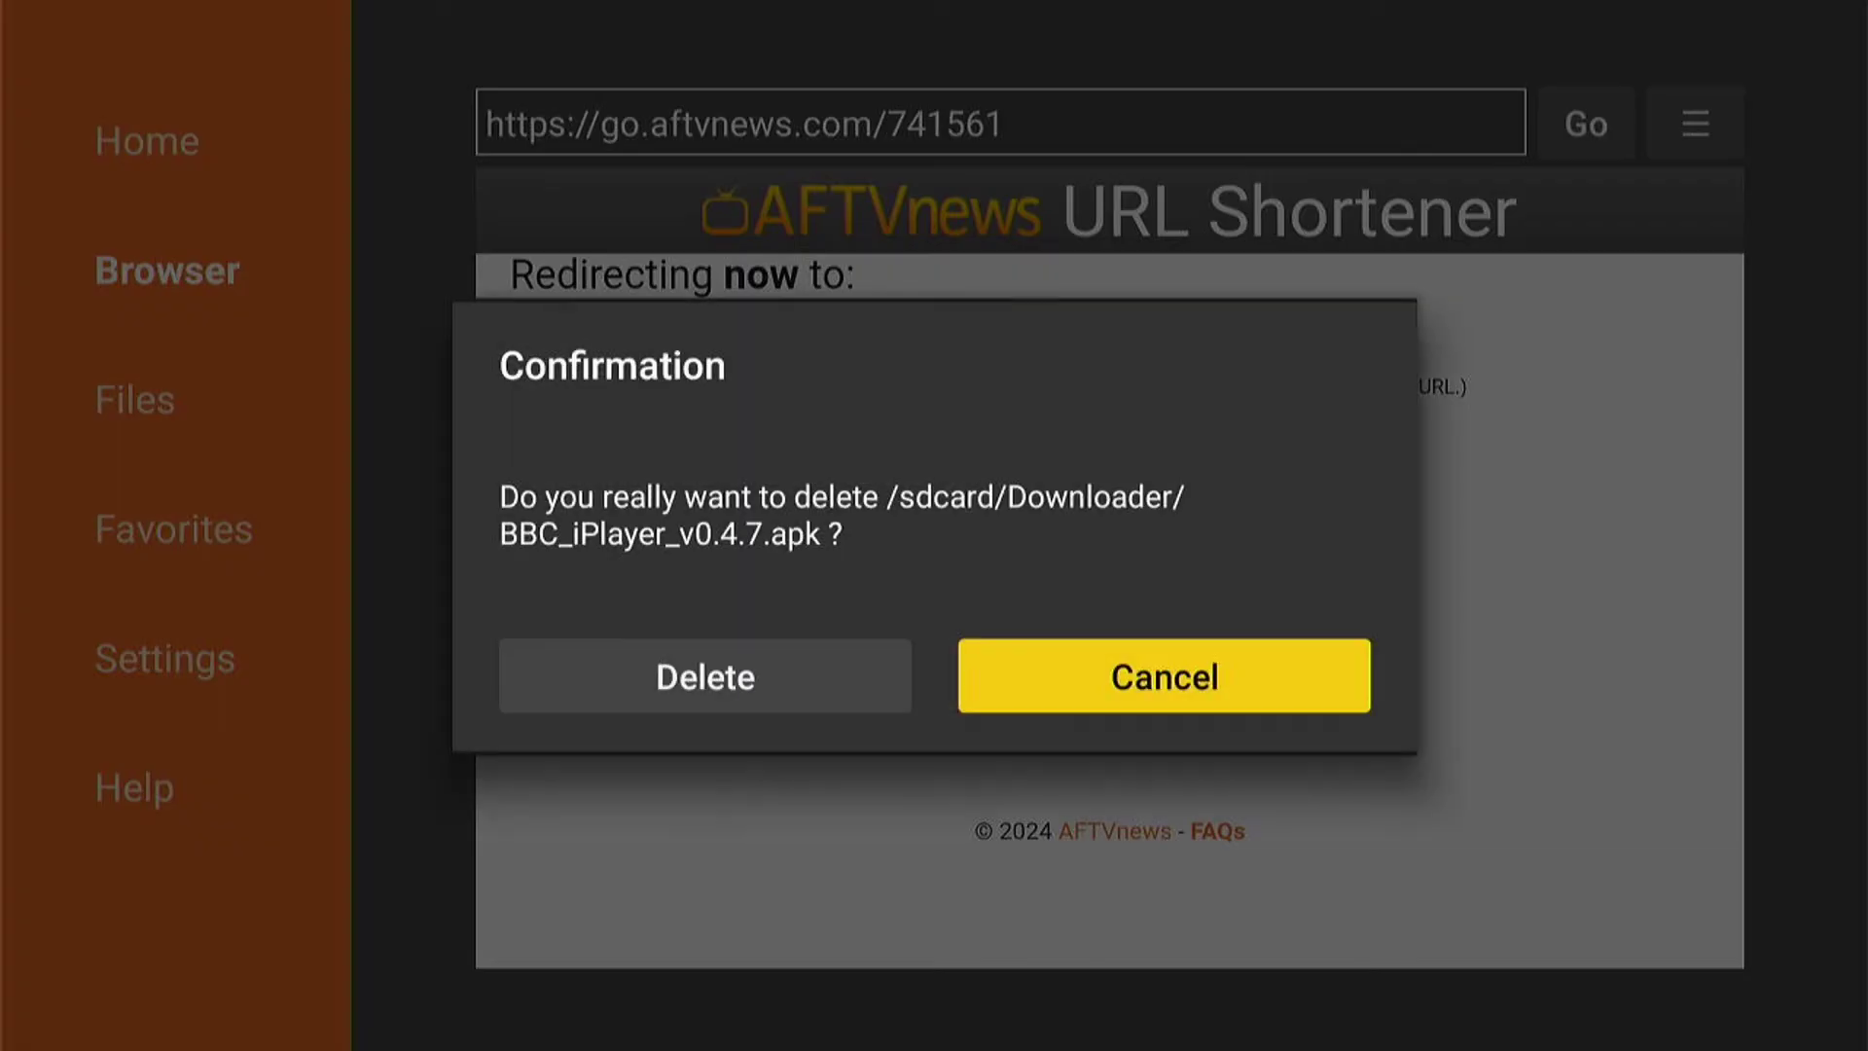
{"action": "key", "text": "Left"}
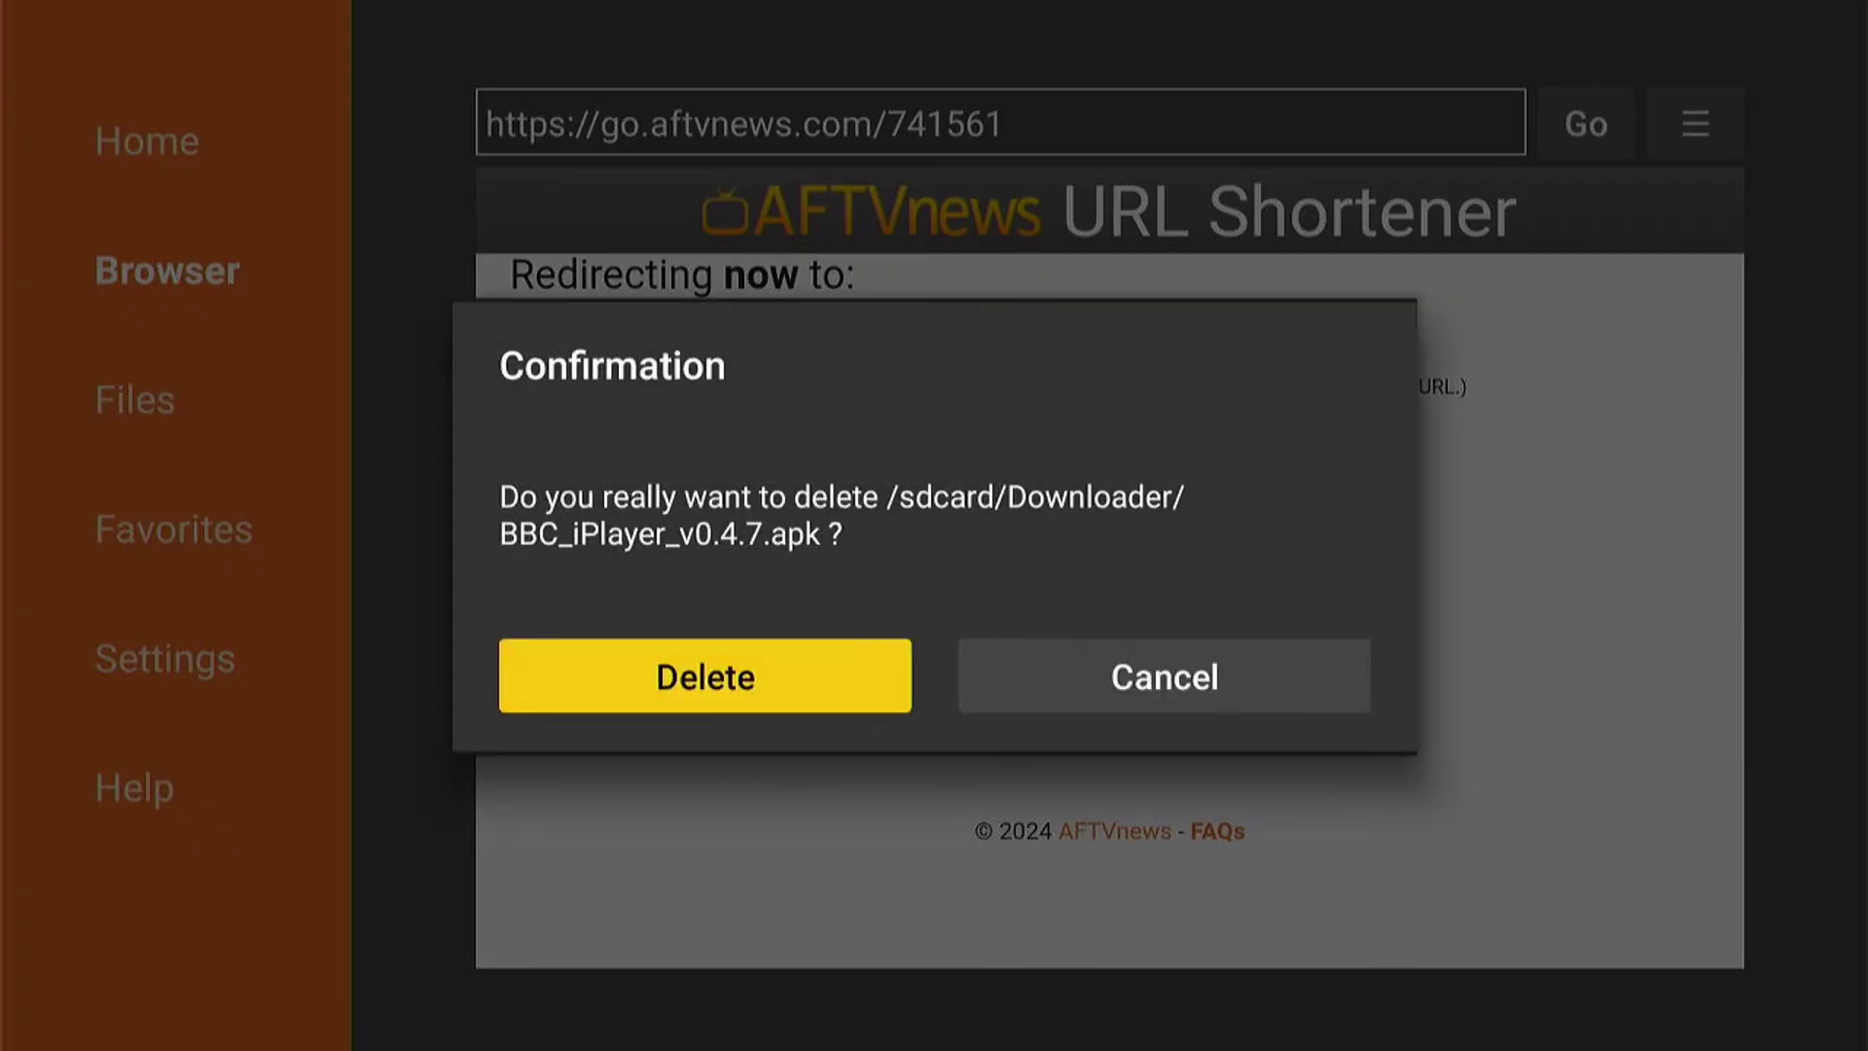
{"action": "key", "text": "Return"}
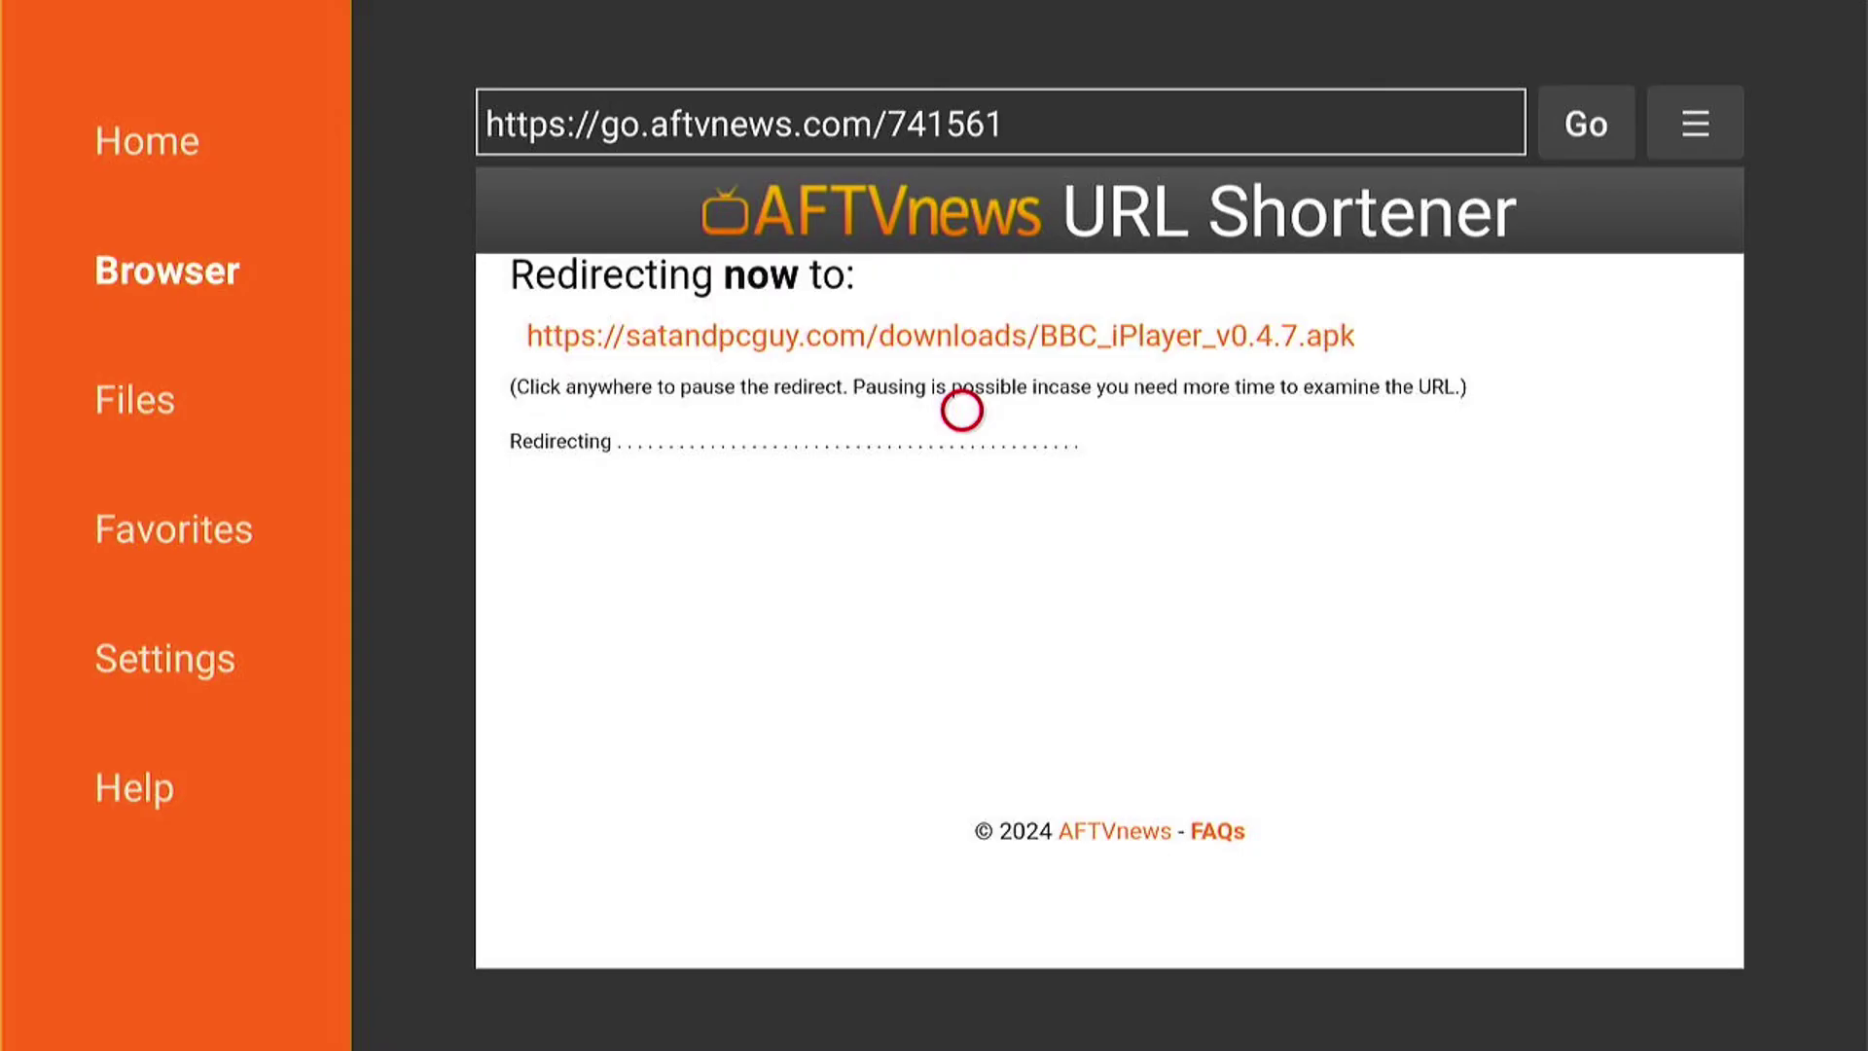
{"action": "key", "text": "Home"}
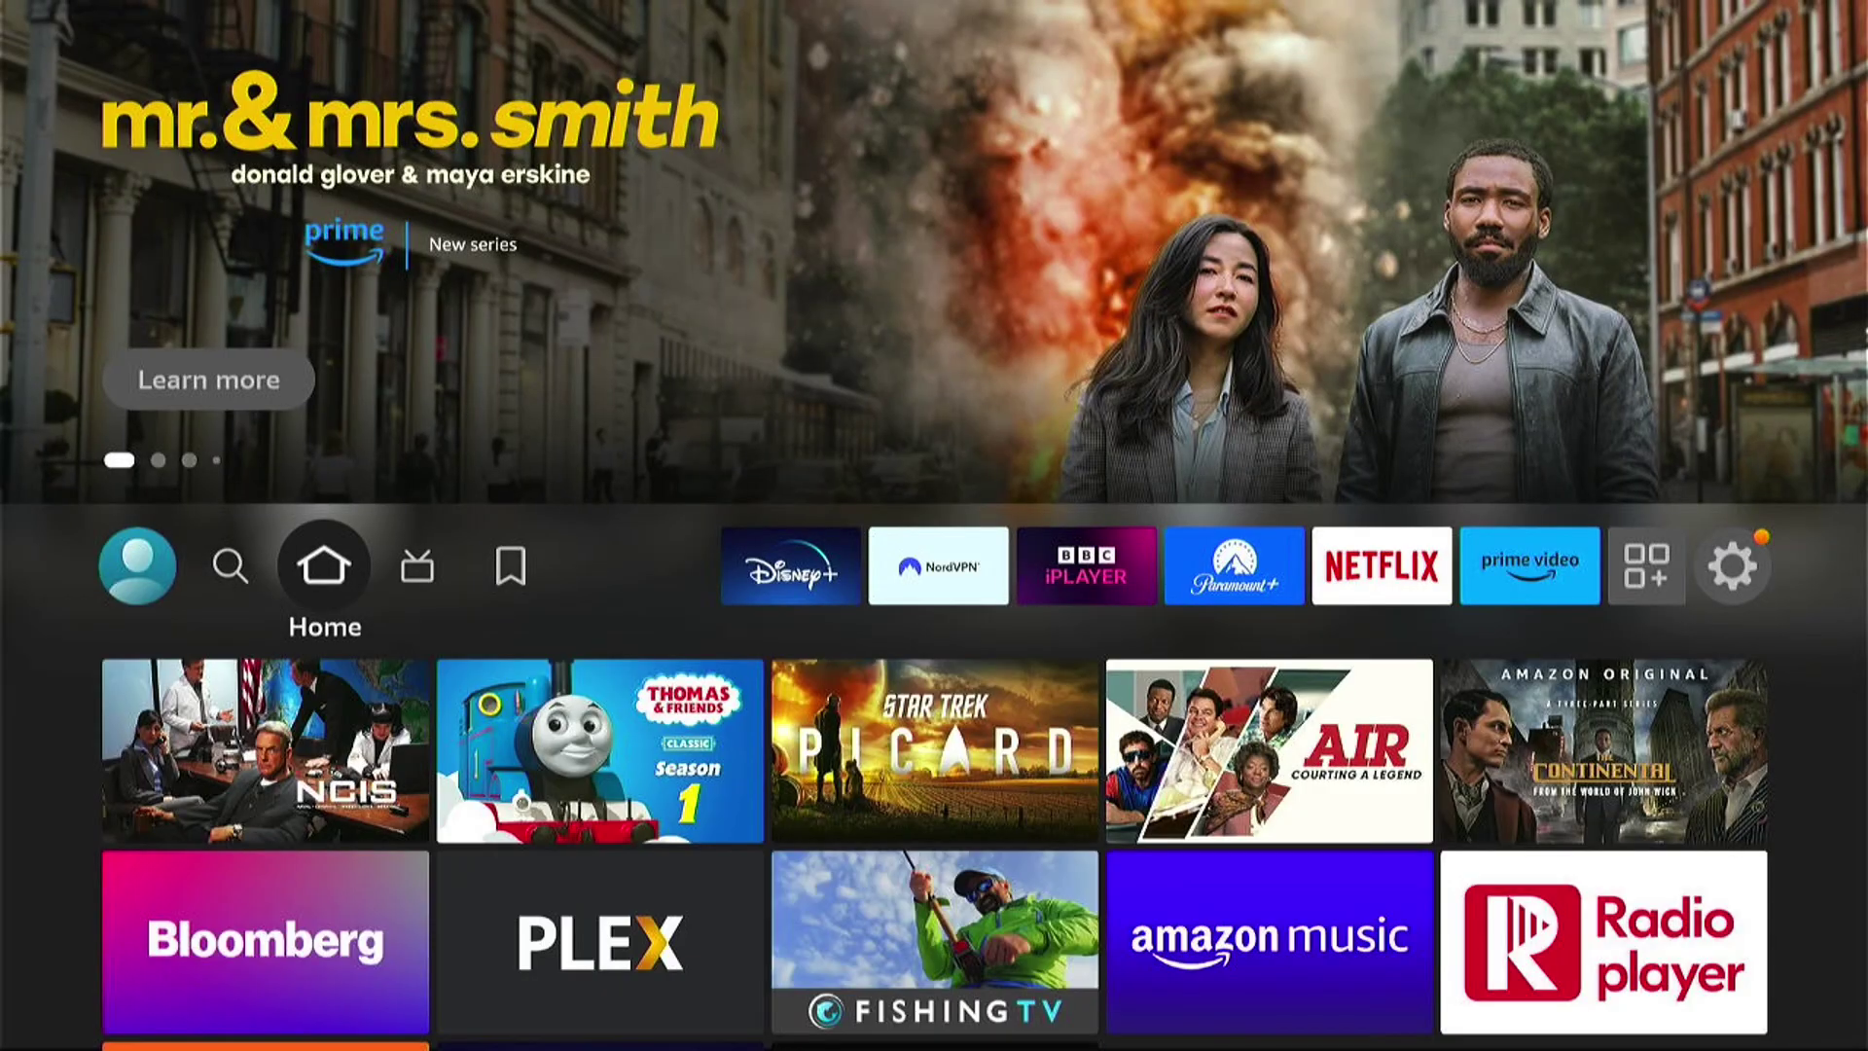
- Launch BBC iPlayer from My Apps and choose 'I have a mobile or computer' for sign-in
{"action": "key", "text": "Right"}
{"action": "key", "text": "Right"}
{"action": "key", "text": "Right"}
{"action": "key", "text": "Right"}
{"action": "key", "text": "Right"}
{"action": "key", "text": "Right"}
{"action": "key", "text": "Right"}
{"action": "key", "text": "Right"}
{"action": "key", "text": "Right"}
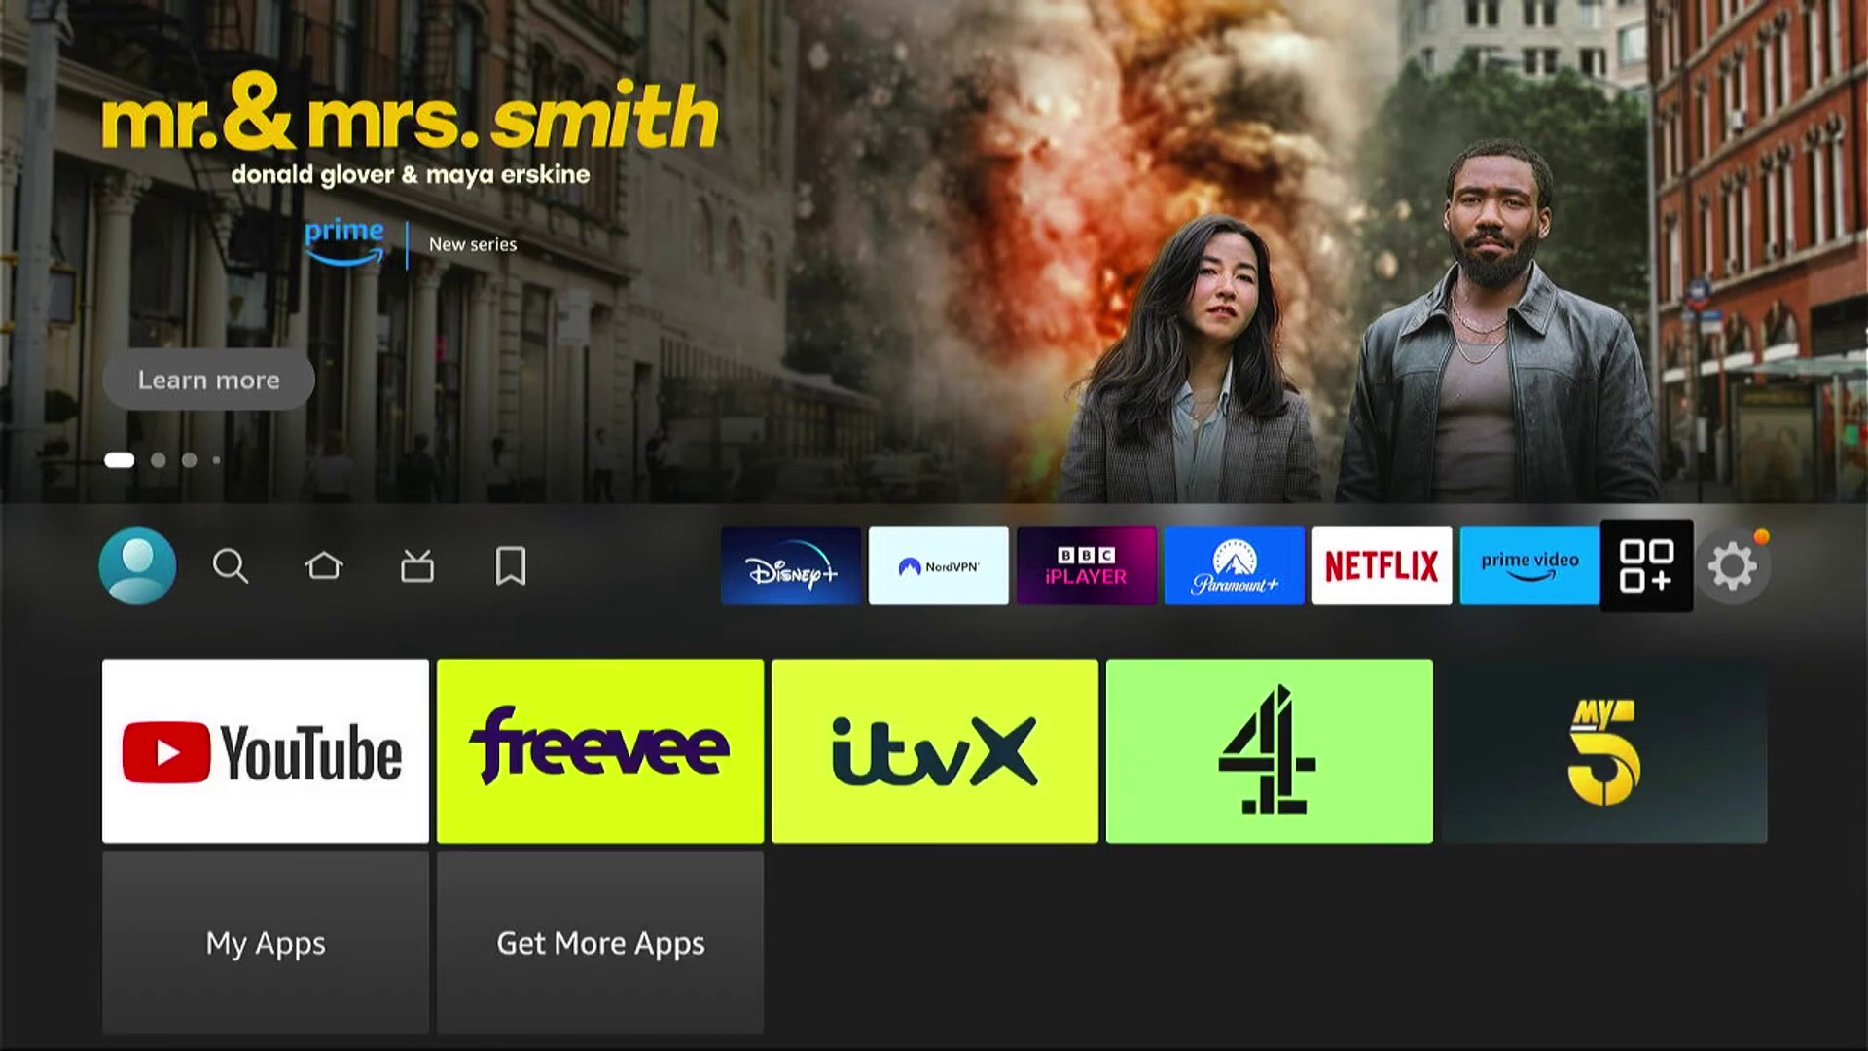
{"action": "key", "text": "Down"}
{"action": "key", "text": "Down"}
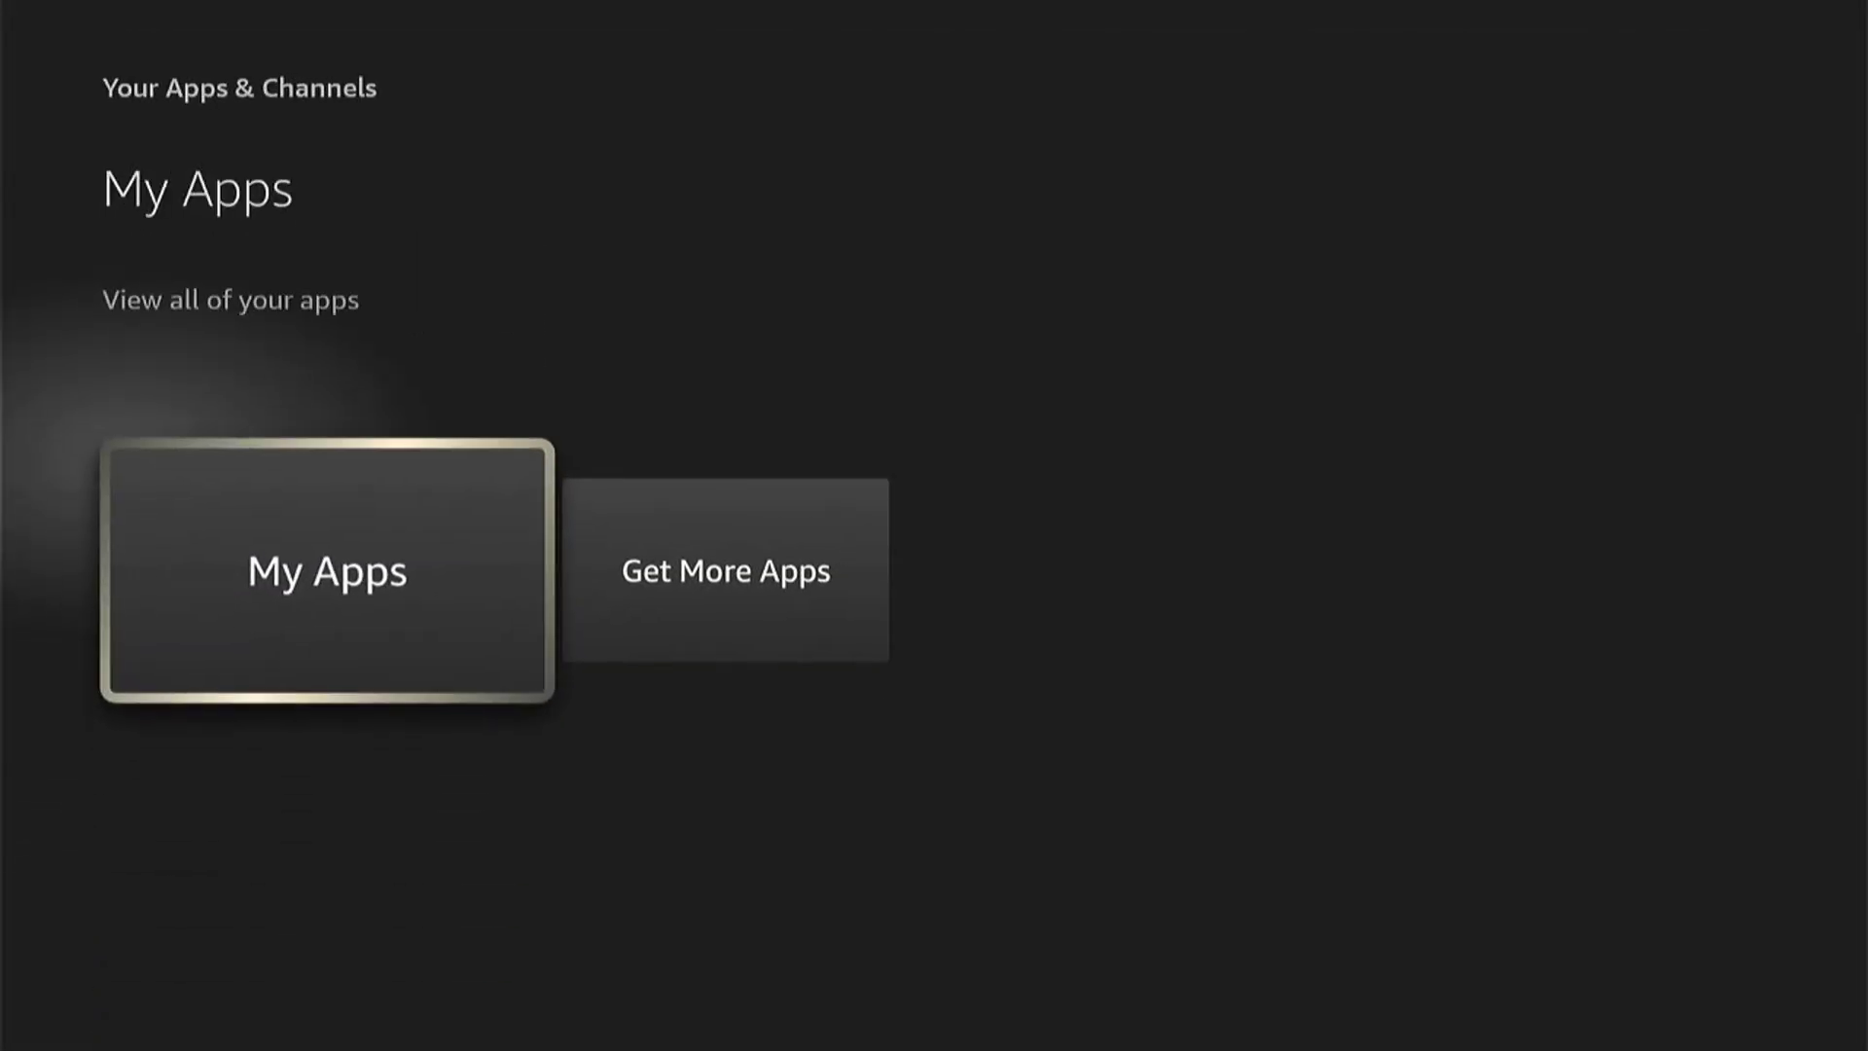
{"action": "key", "text": "Return"}
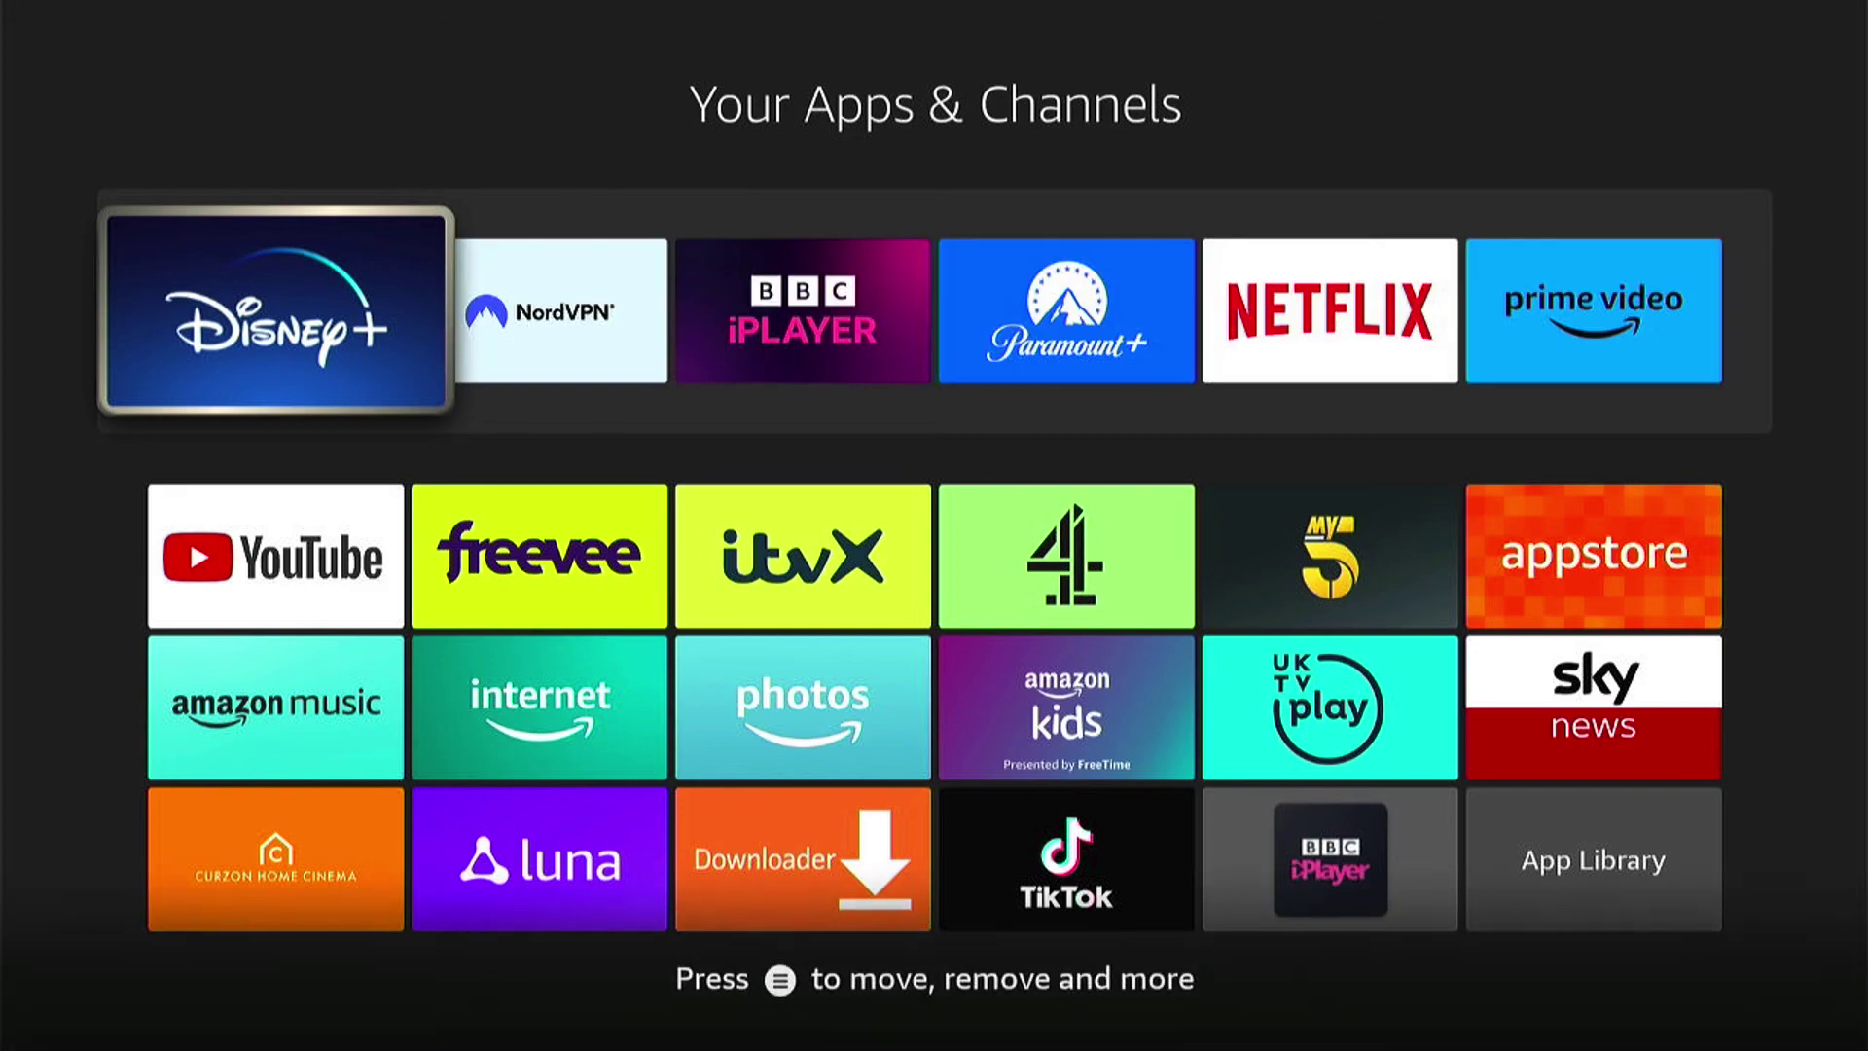
{"action": "key", "text": "Down"}
{"action": "key", "text": "Down"}
{"action": "key", "text": "Down"}
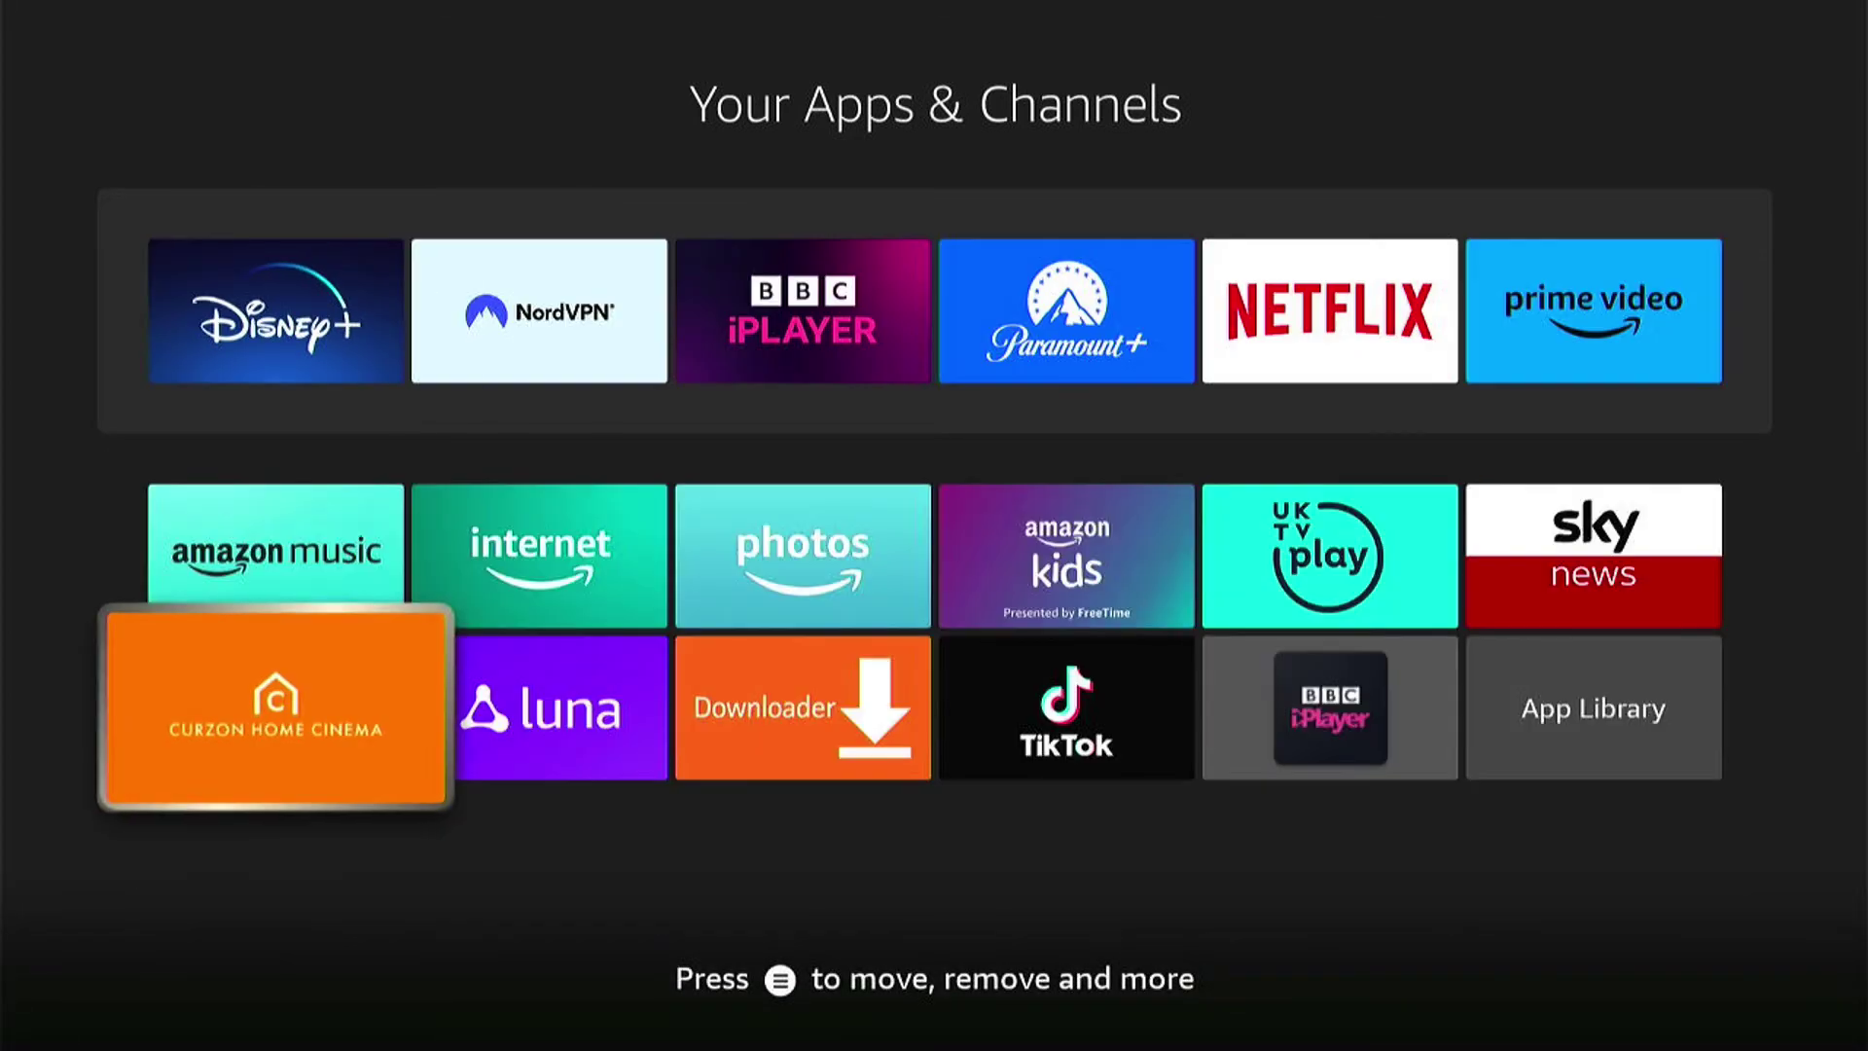
{"action": "key", "text": "Right"}
{"action": "key", "text": "Right"}
{"action": "key", "text": "Right"}
{"action": "key", "text": "Right"}
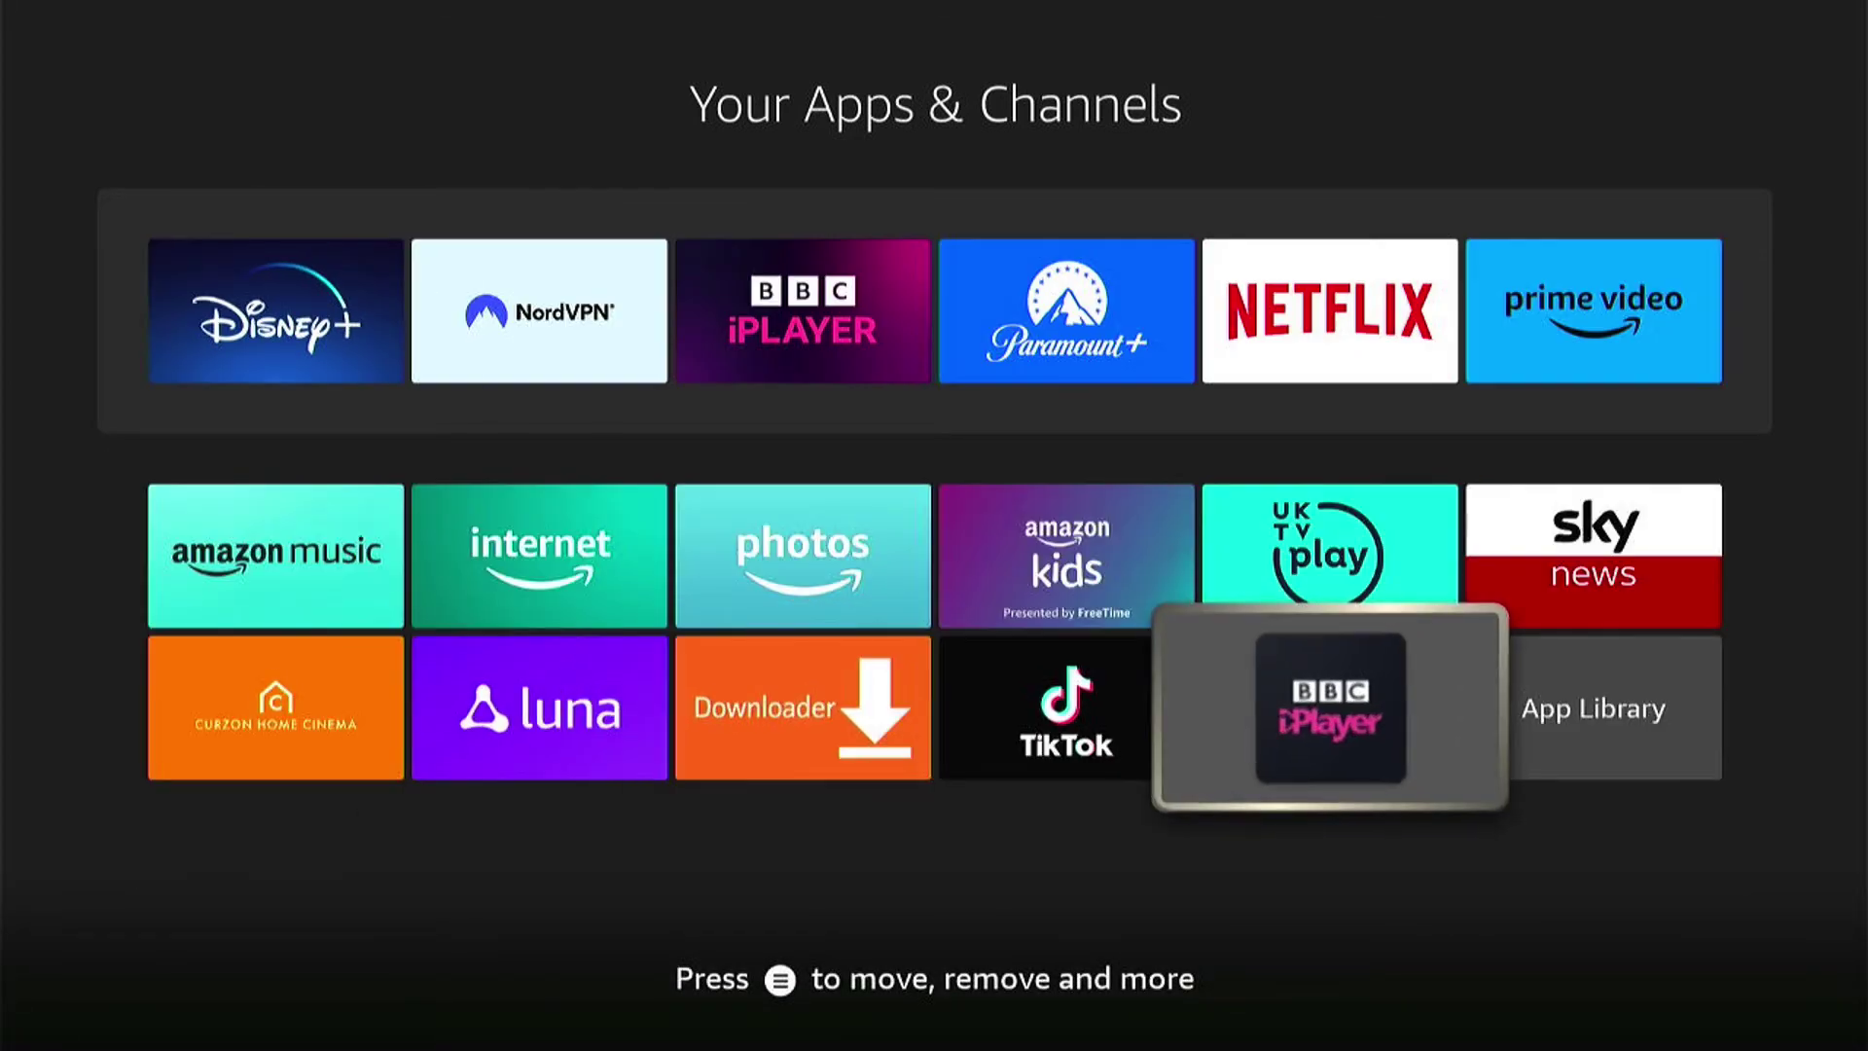
{"action": "key", "text": "Return"}
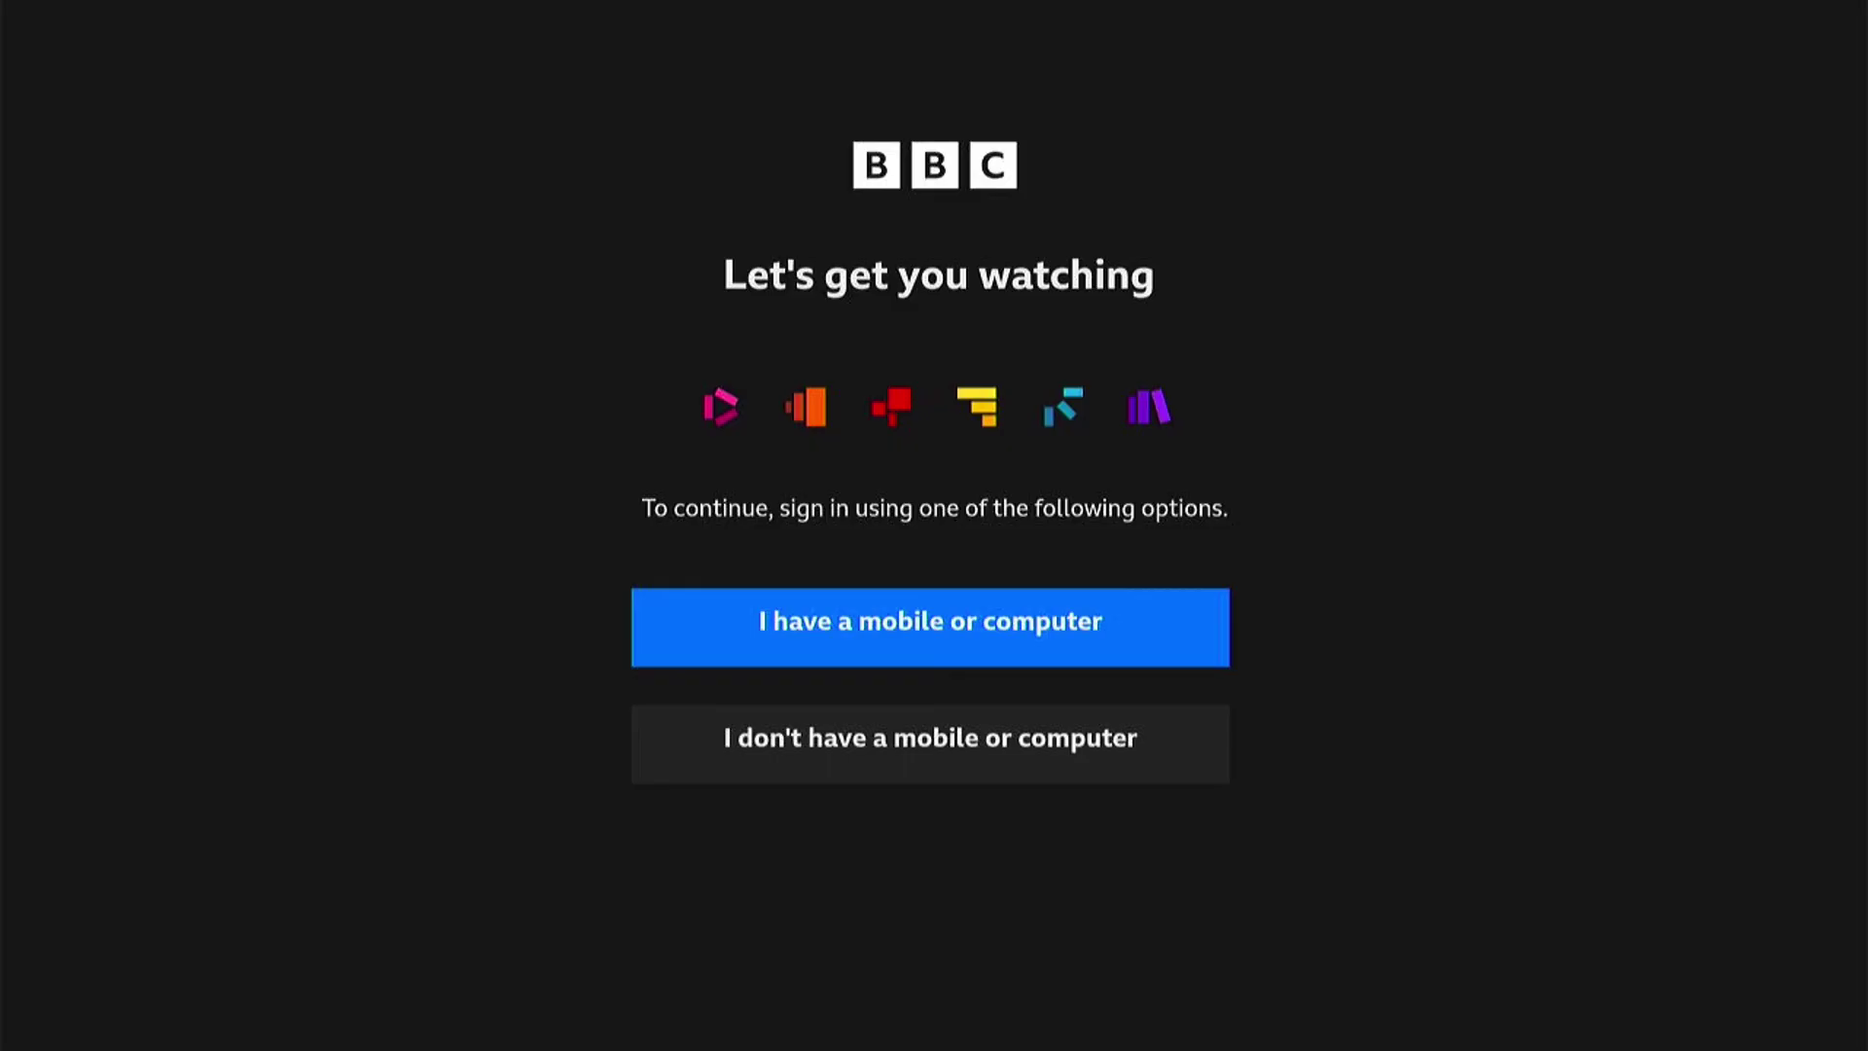
{"action": "key", "text": "Return"}
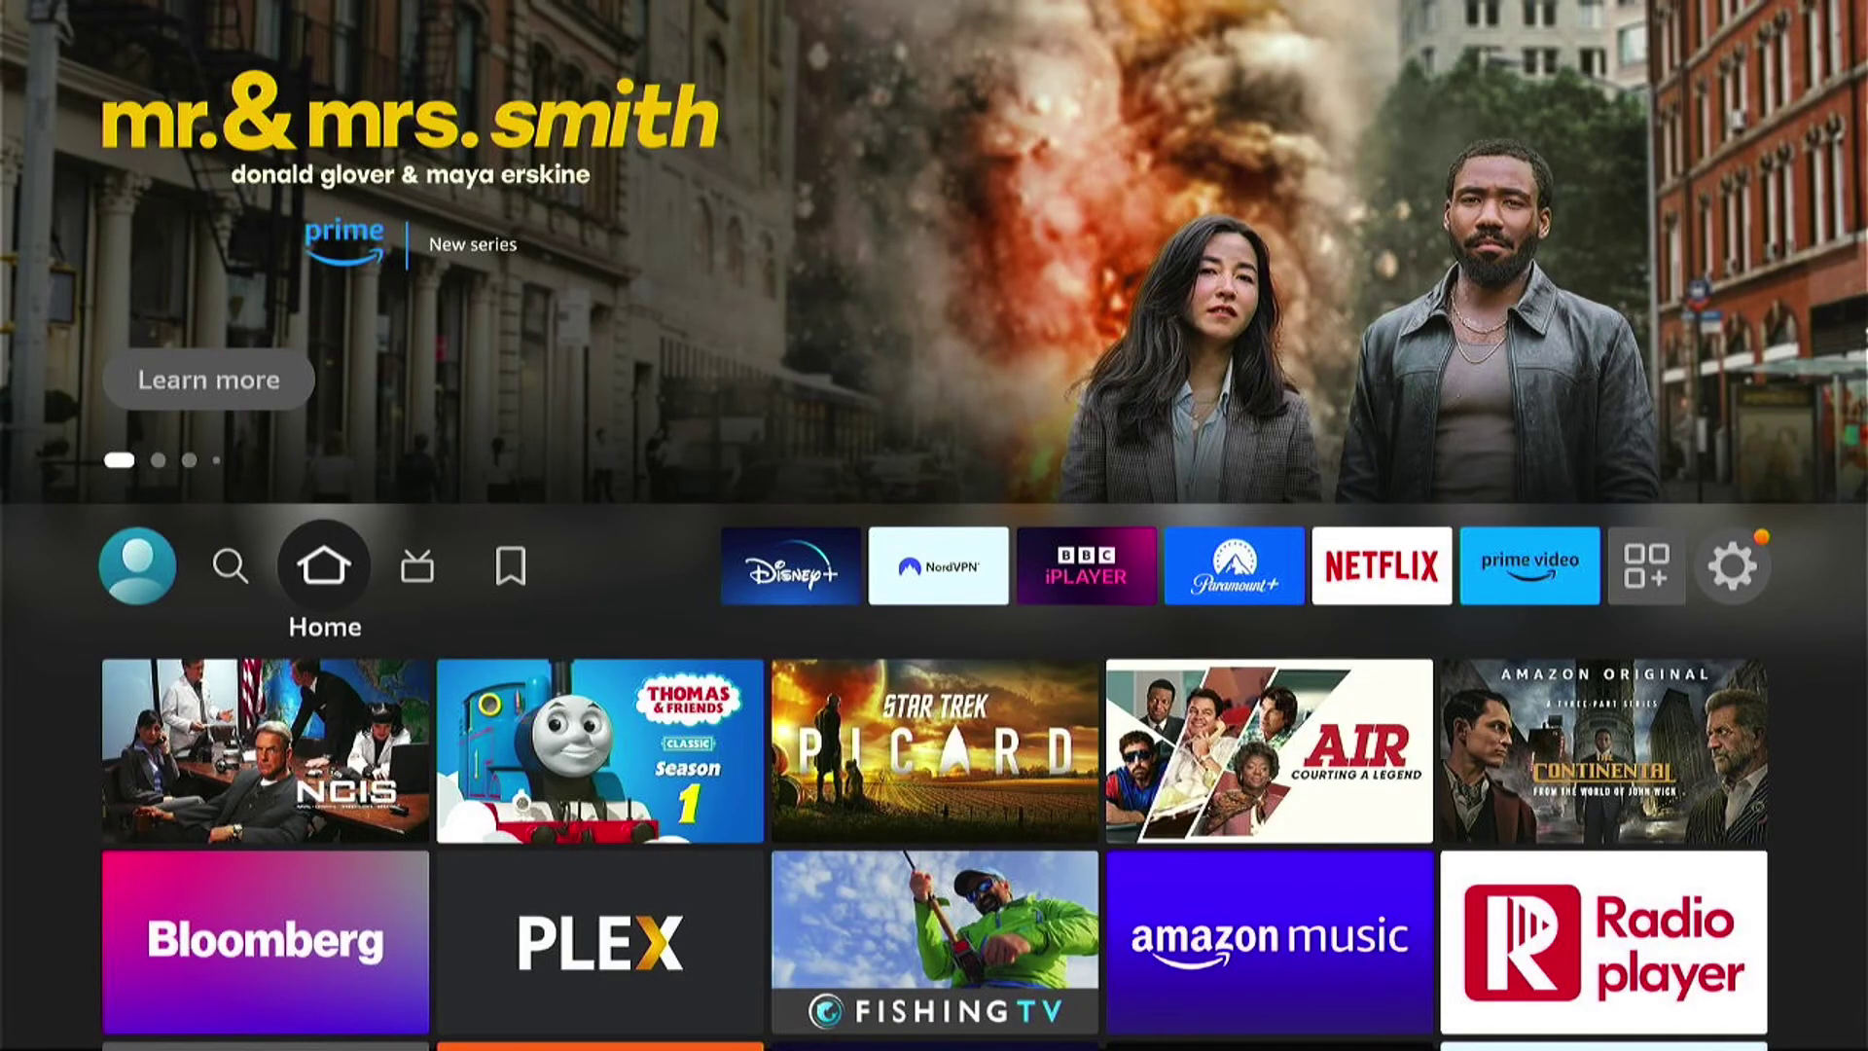
- Launch NordVPN from the row of favourite apps
{"action": "key", "text": "Right"}
{"action": "key", "text": "Right"}
{"action": "key", "text": "Right"}
{"action": "key", "text": "Right"}
{"action": "key", "text": "Right"}
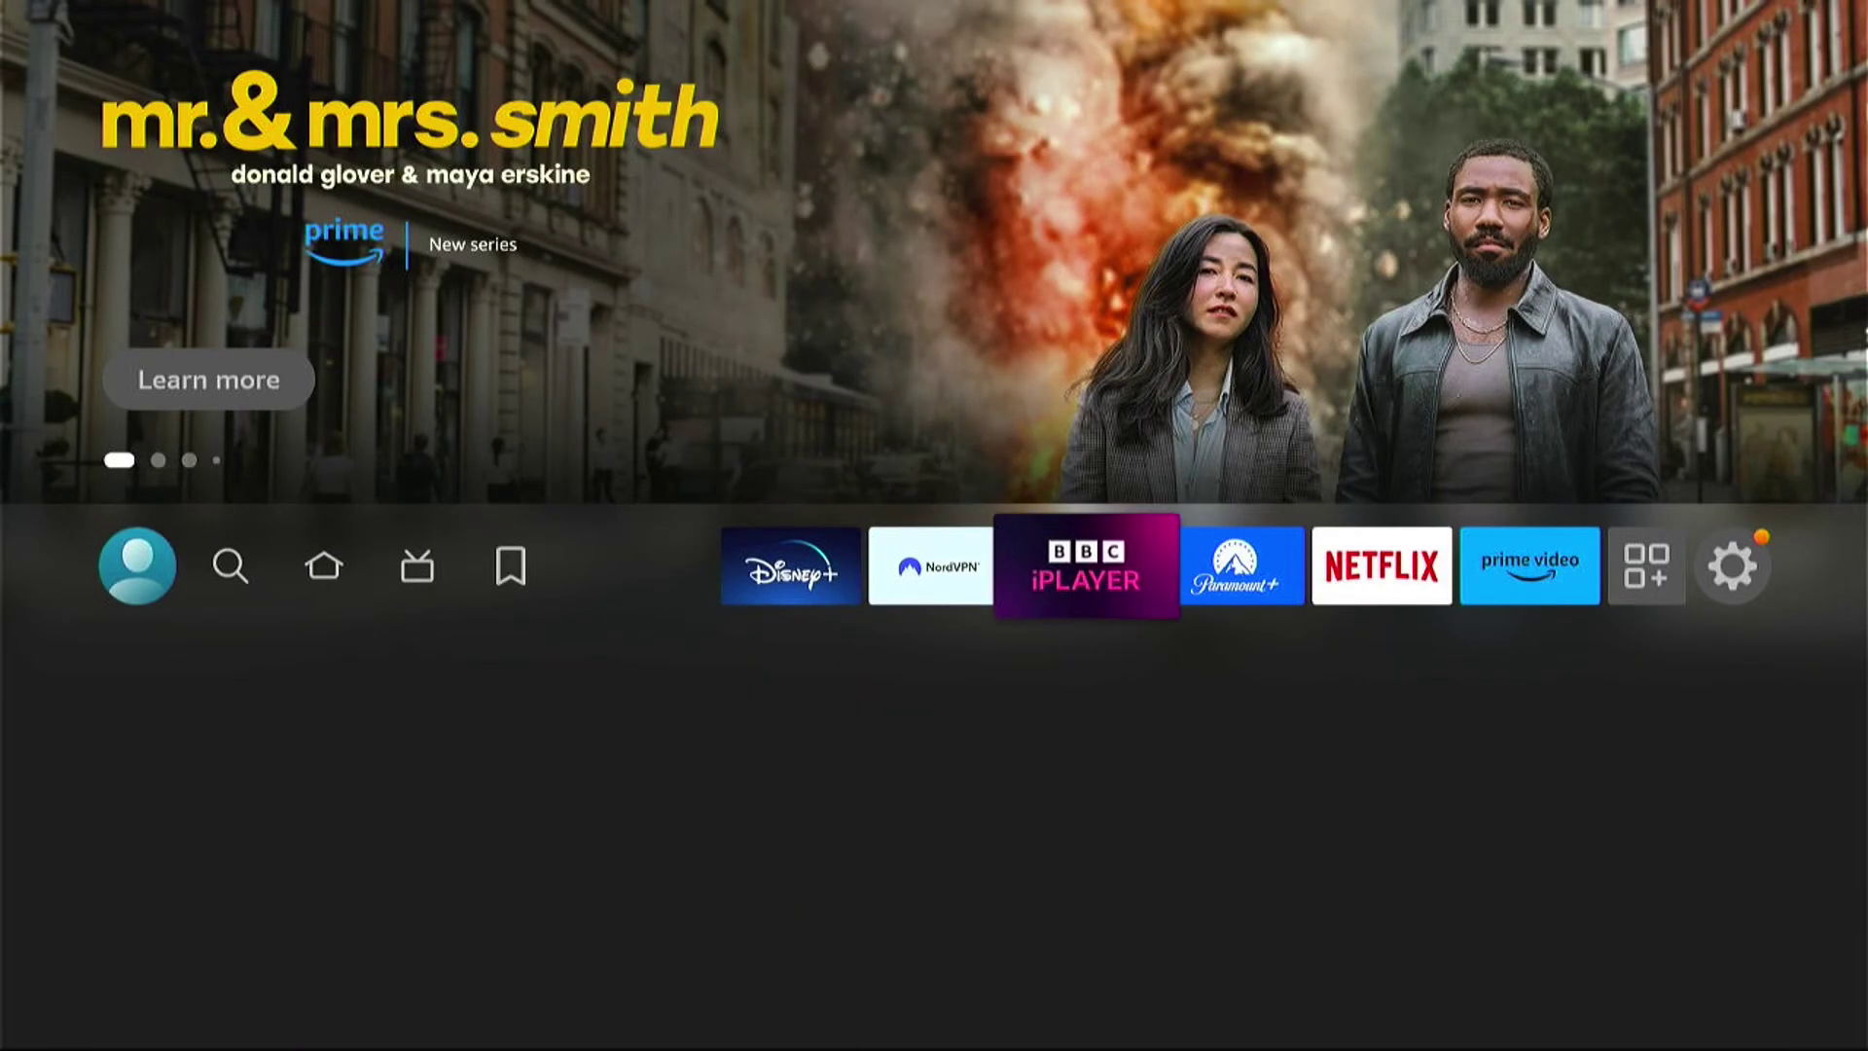
{"action": "key", "text": "Left"}
{"action": "key", "text": "Return"}
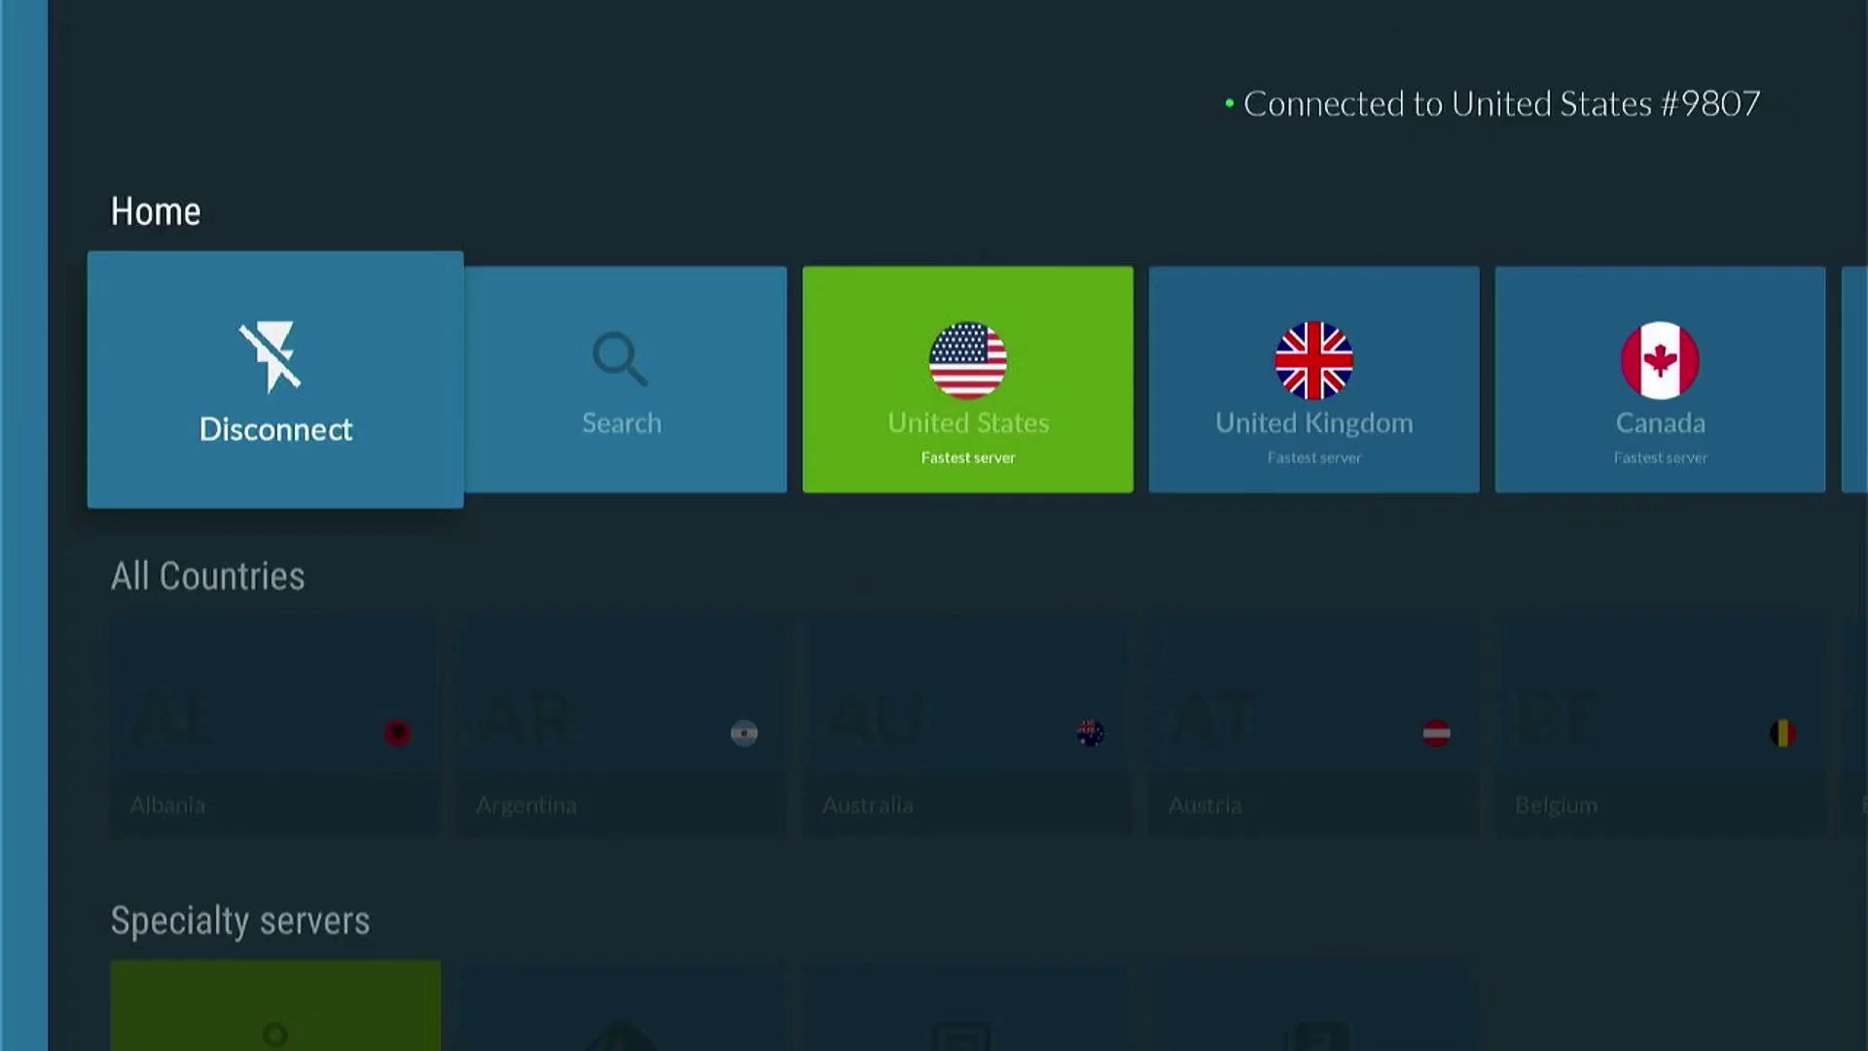
- Disconnect the United States server and connect to the fastest United Kingdom server (#2511)
{"action": "key", "text": "Right"}
{"action": "key", "text": "Right"}
{"action": "key", "text": "Return"}
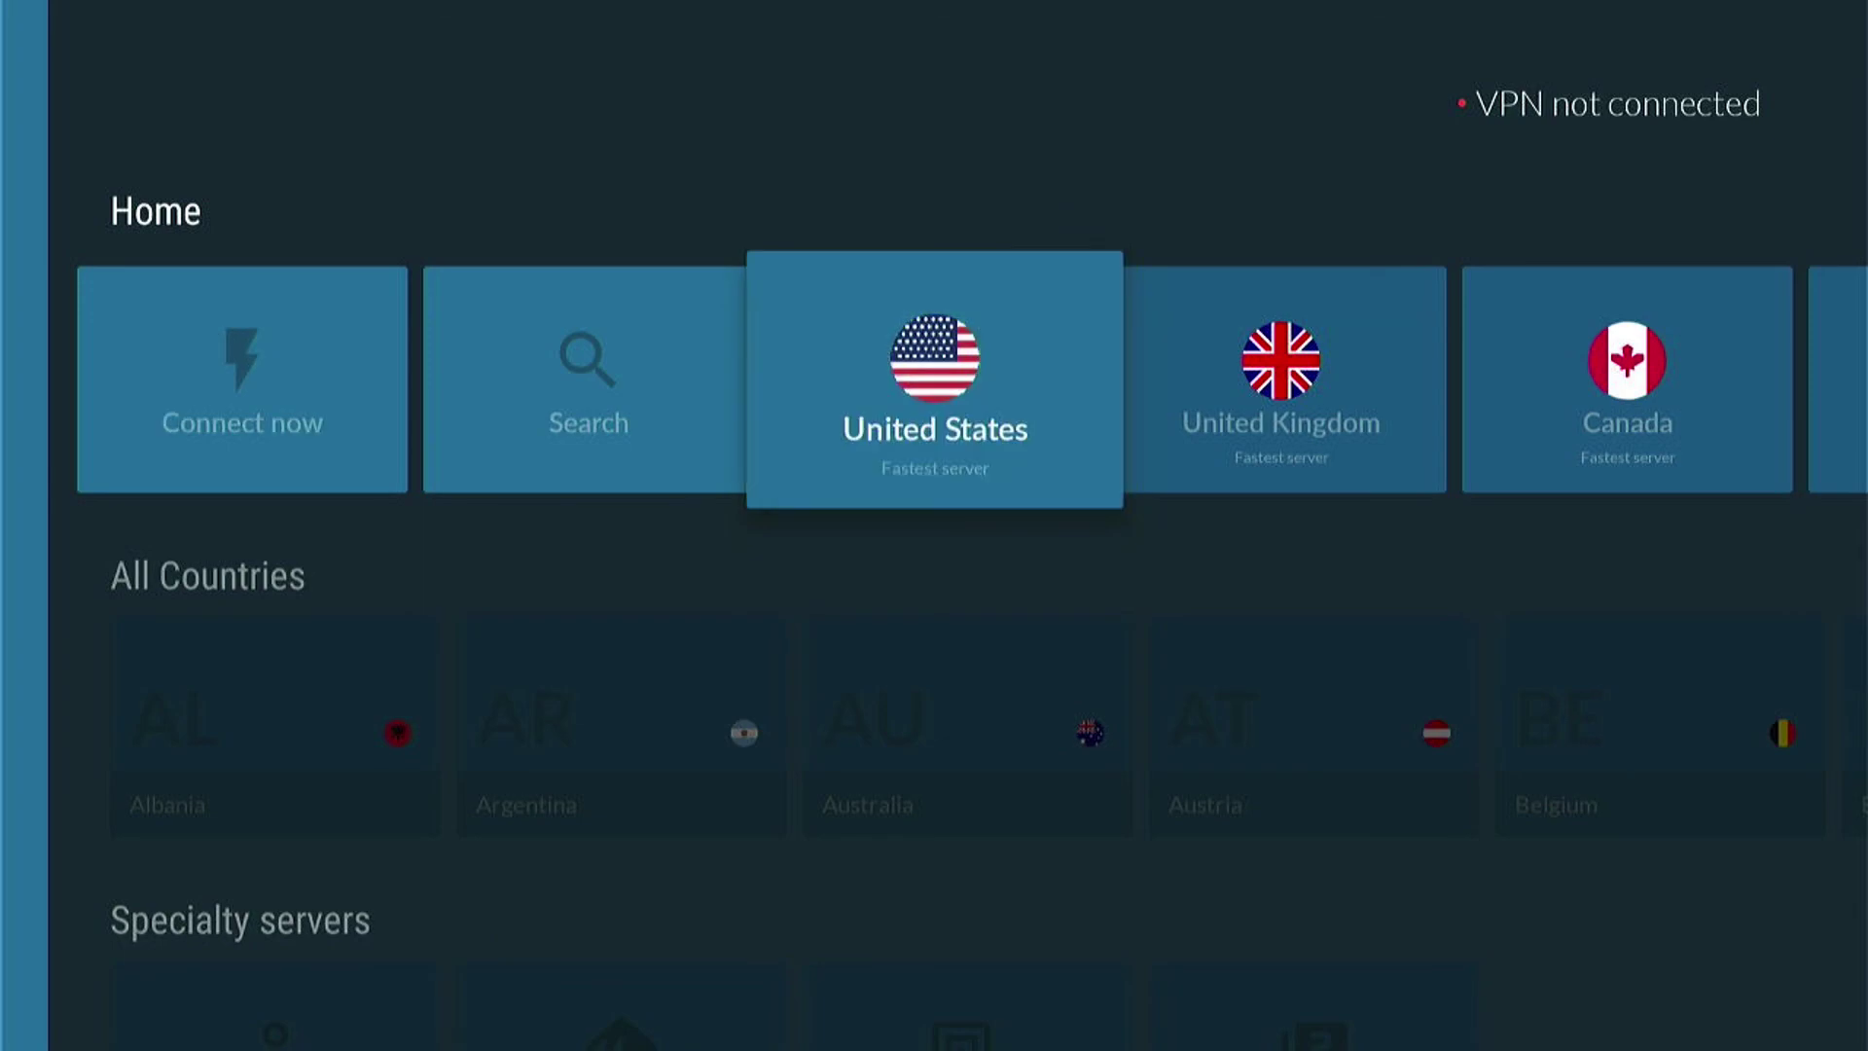
{"action": "key", "text": "Right"}
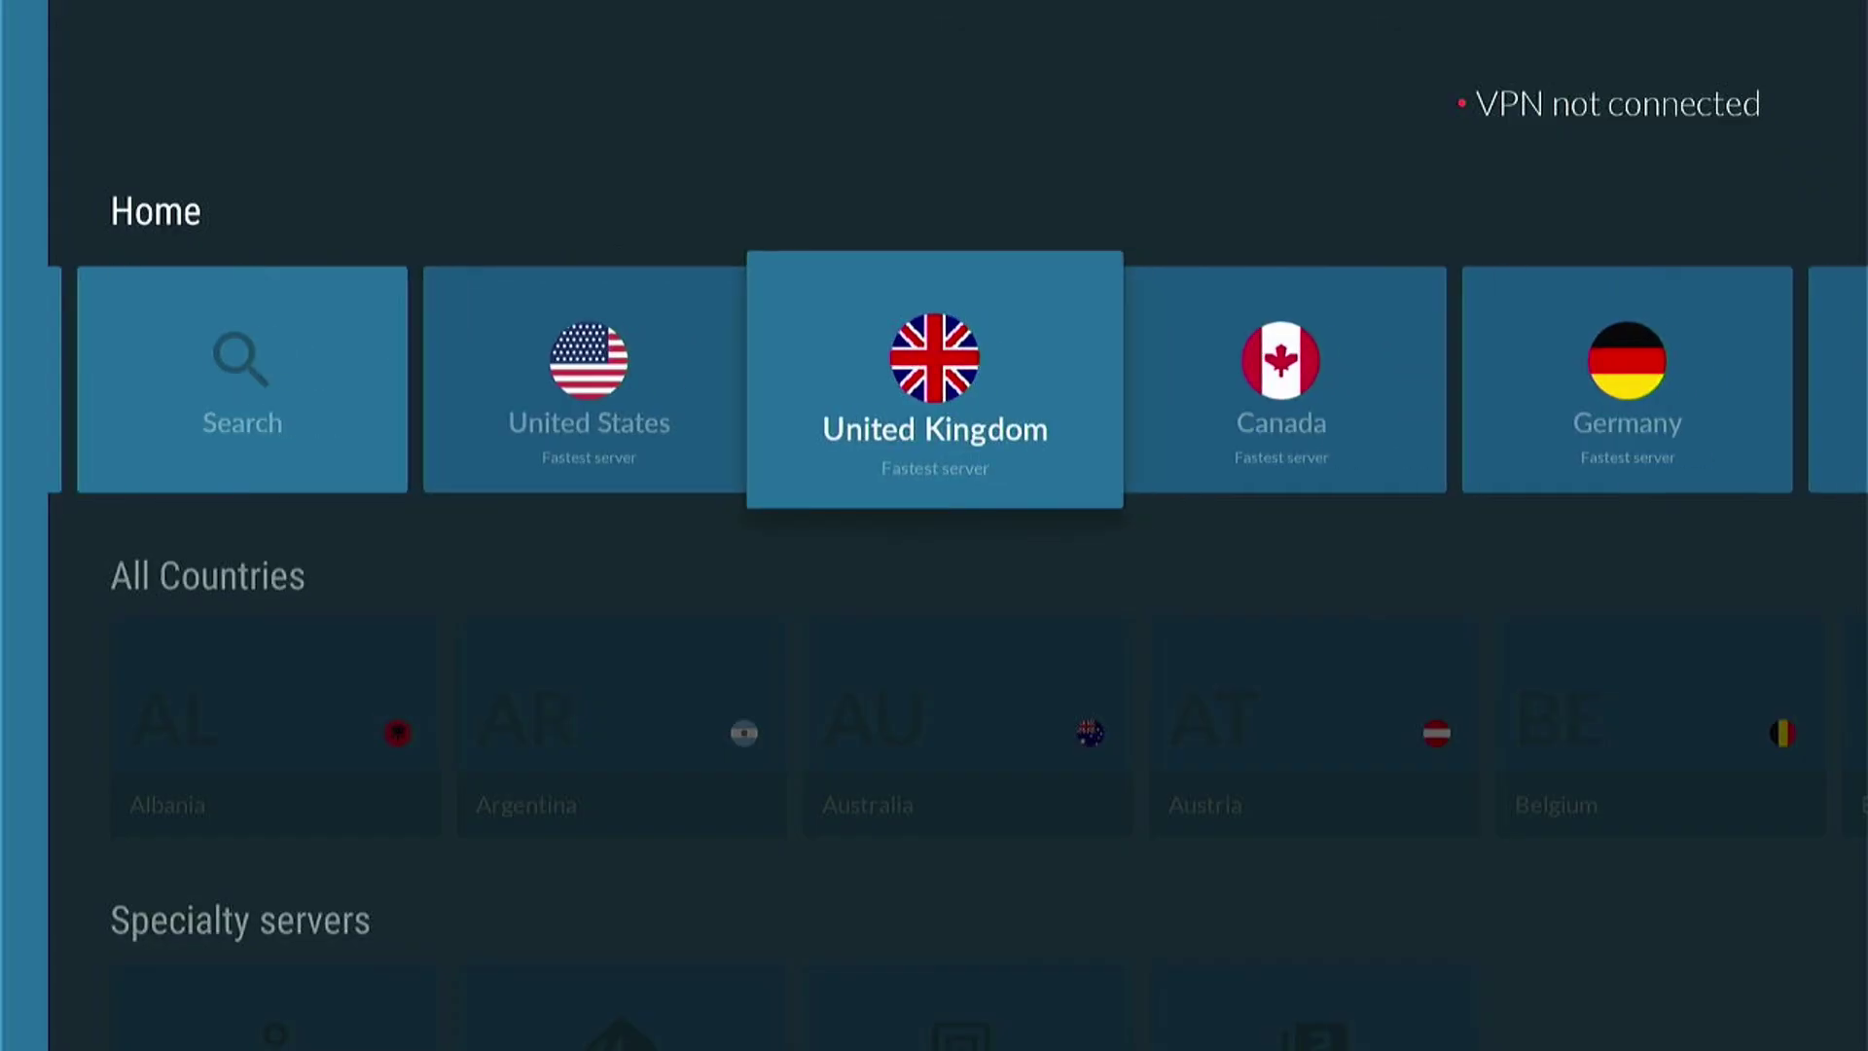
{"action": "key", "text": "Return"}
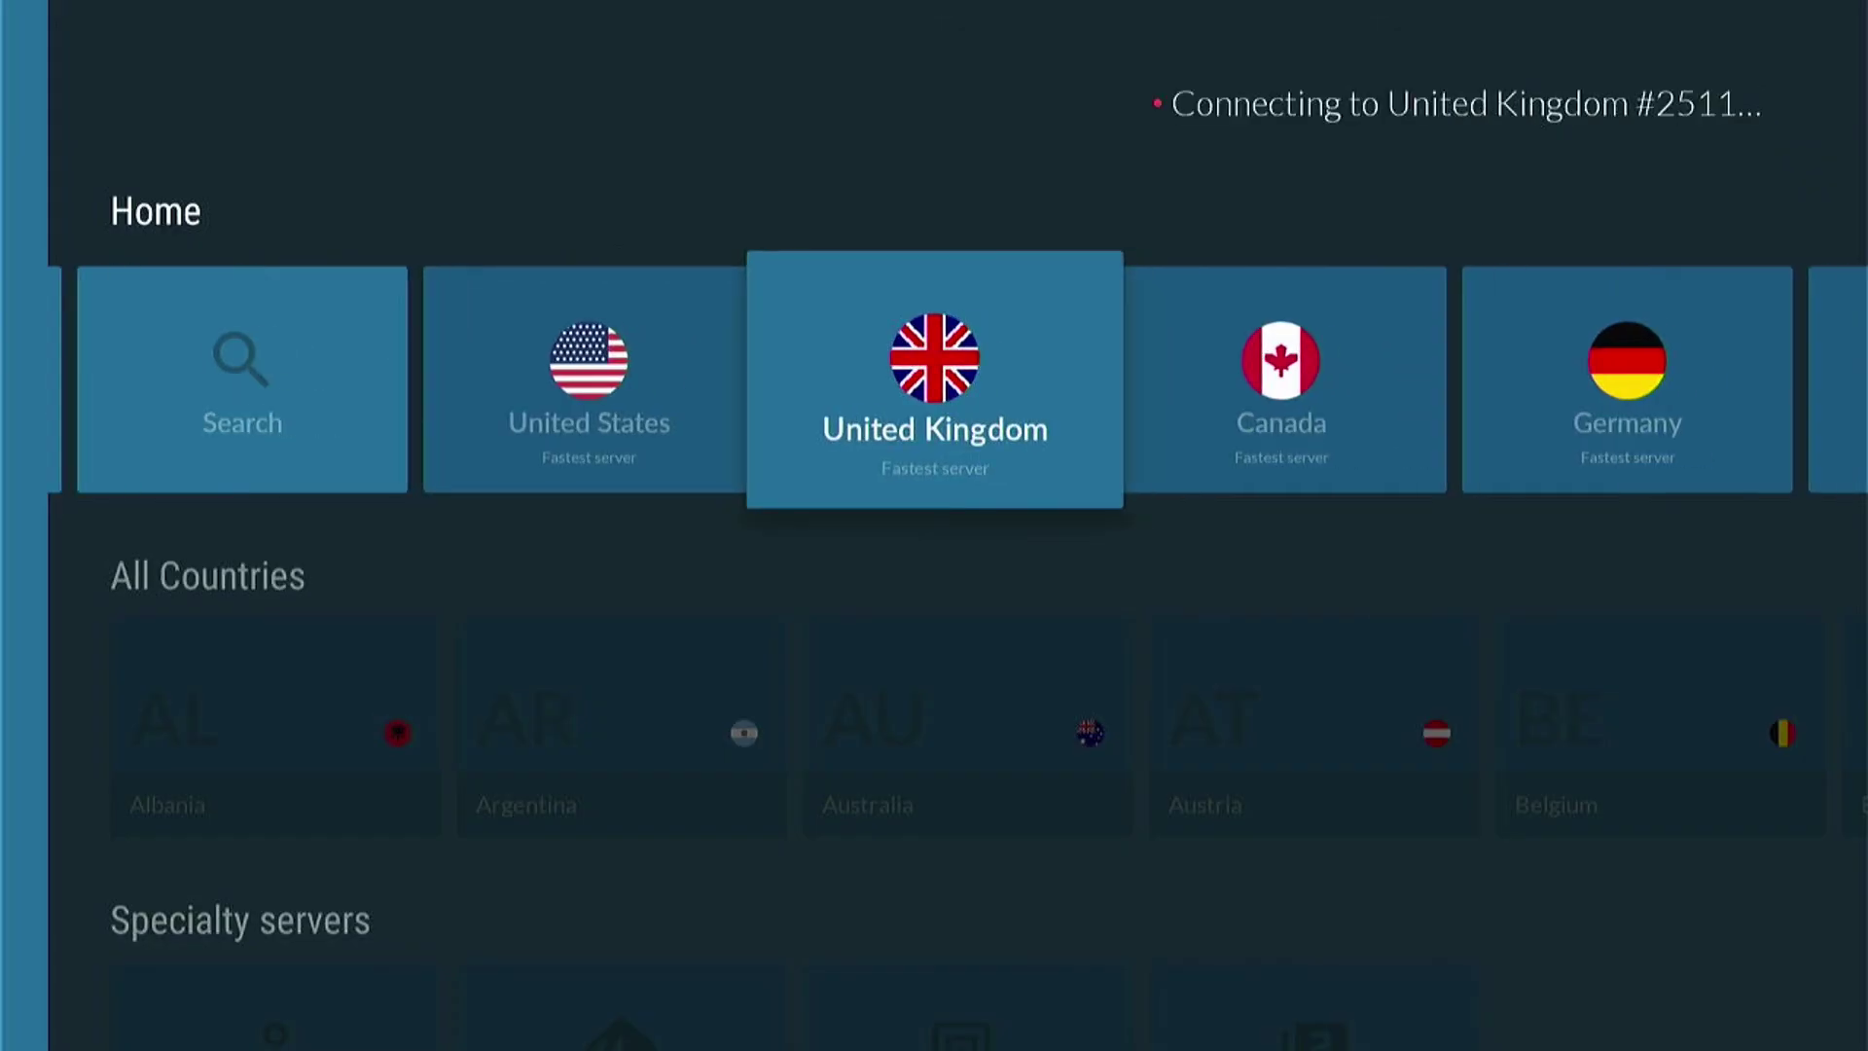